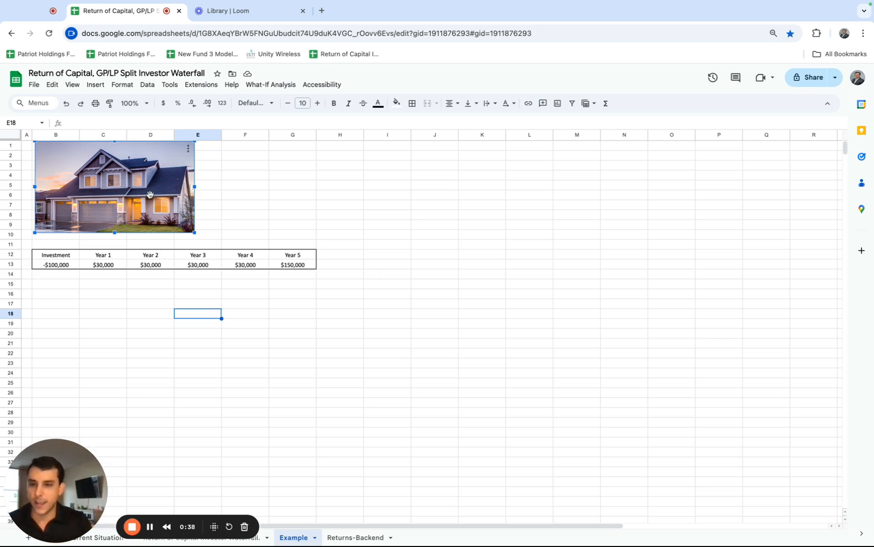
Review the project's investment and the Year 1 to Year 5 cash flows in row 13.
{"action": "left_click", "coordinate": [61, 265]}
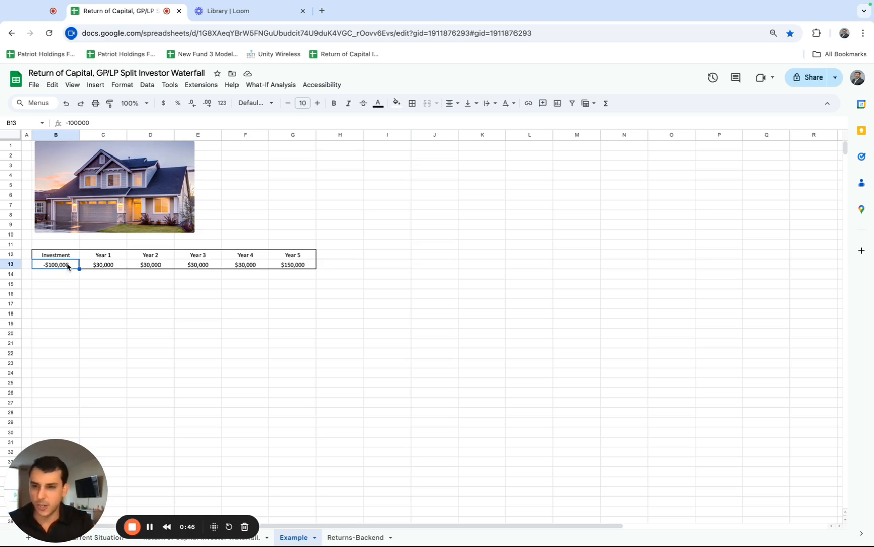
{"action": "left_click", "coordinate": [96, 265]}
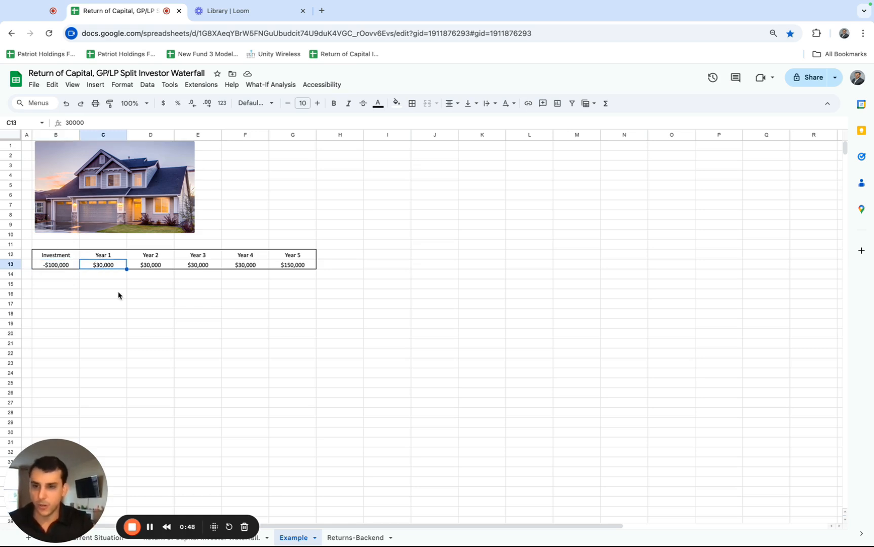
{"action": "left_click", "coordinate": [145, 265]}
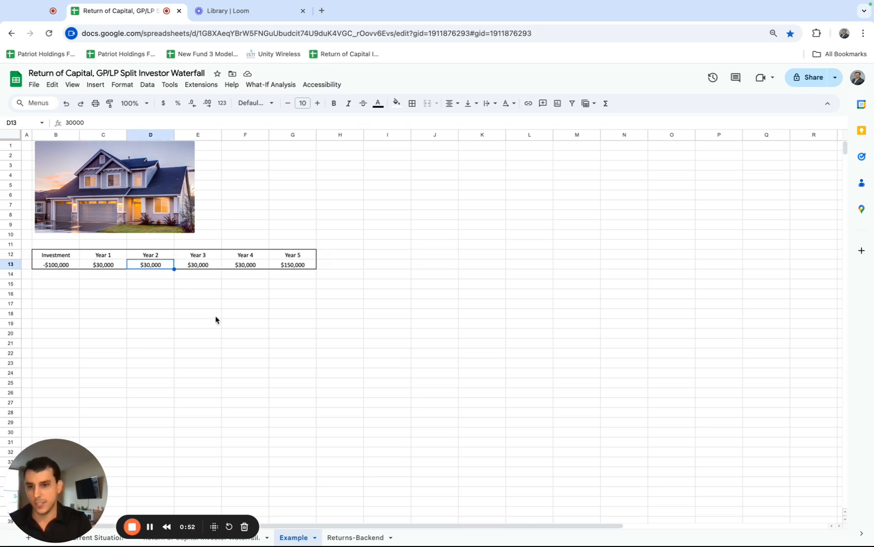
{"action": "key", "text": "Right"}
{"action": "key", "text": "Right"}
{"action": "key", "text": "Right"}
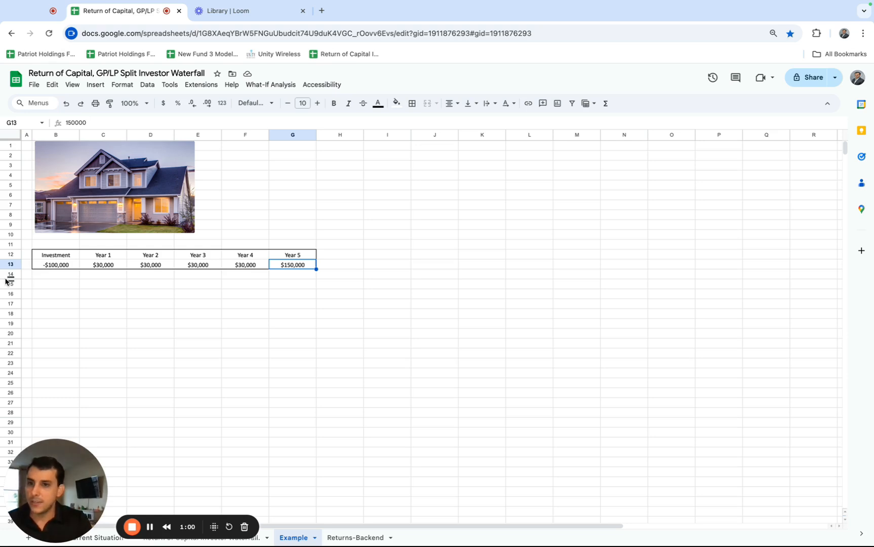
{"action": "left_click", "coordinate": [39, 266]}
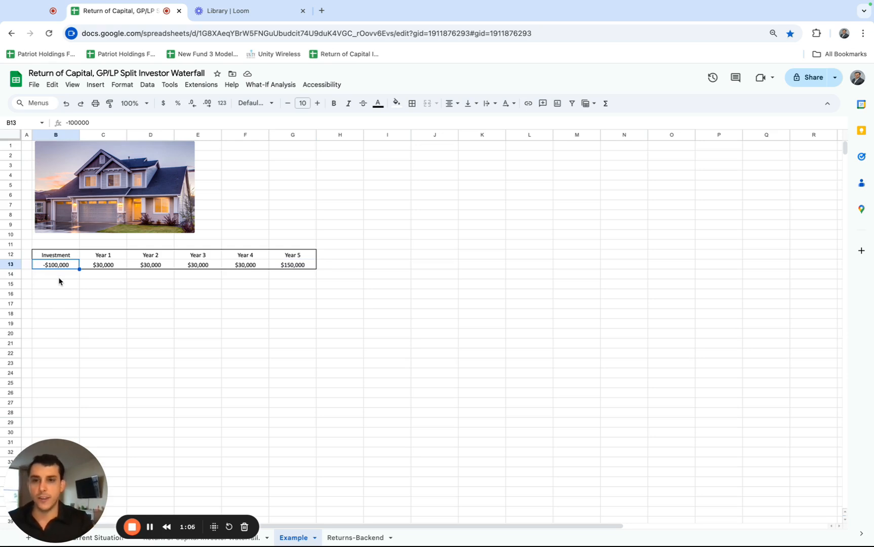
Calculate half of the B13 investment in B16 with =.5*B13 and fill the formula across to G16.
{"action": "left_click", "coordinate": [59, 276]}
{"action": "left_click", "coordinate": [59, 293]}
{"action": "type", "text": "text\"=.\""}
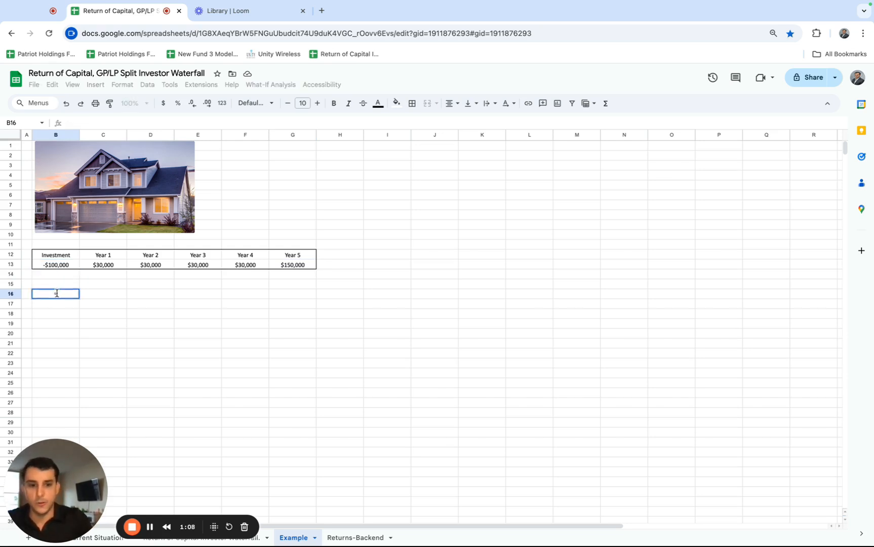
{"action": "type", "text": "5*"}
{"action": "left_click", "coordinate": [55, 265]}
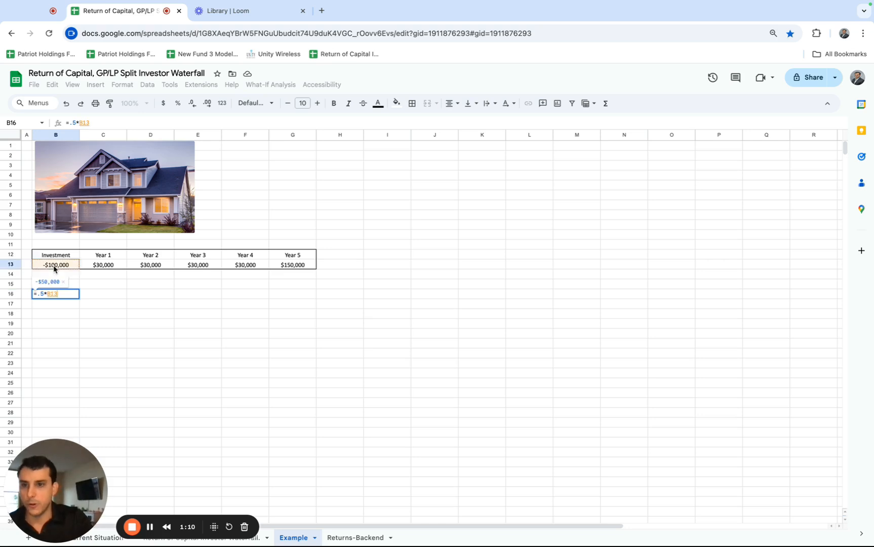
{"action": "key", "text": "Return"}
{"action": "left_click", "coordinate": [73, 295]}
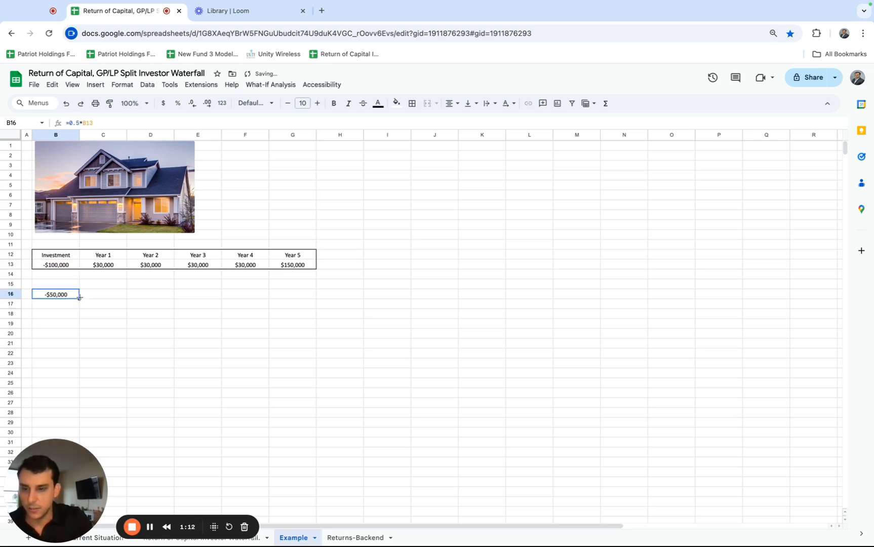
{"action": "left_click_drag", "start_coordinate": [284, 297], "coordinate": [284, 297]}
Review the halved cash flows in row 16 and clear the contents of B16:H16.
{"action": "left_click", "coordinate": [110, 294]}
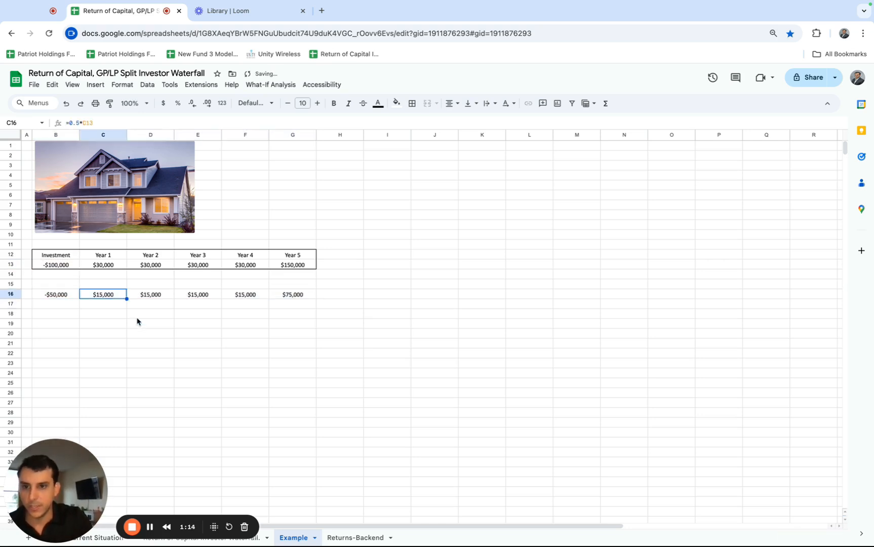
{"action": "key", "text": "Right"}
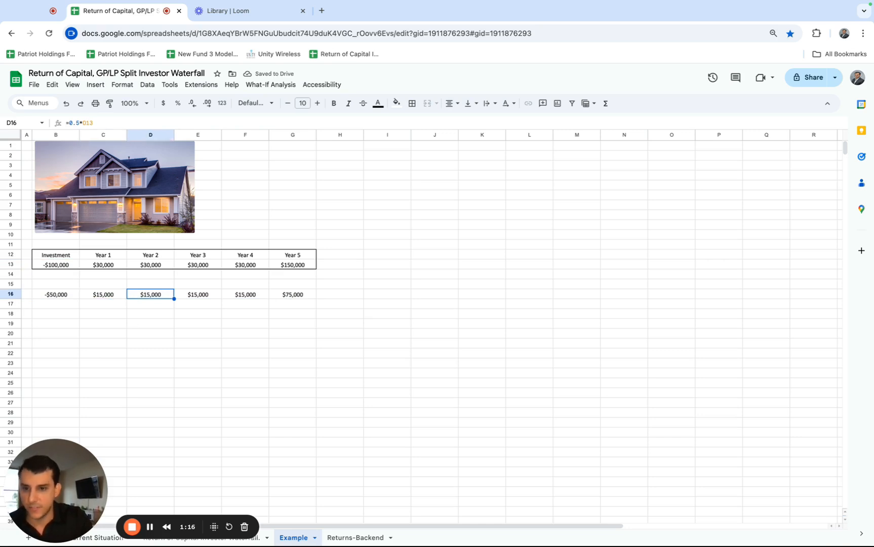
{"action": "key", "text": "Right"}
{"action": "key", "text": "Right"}
{"action": "key", "text": "Right"}
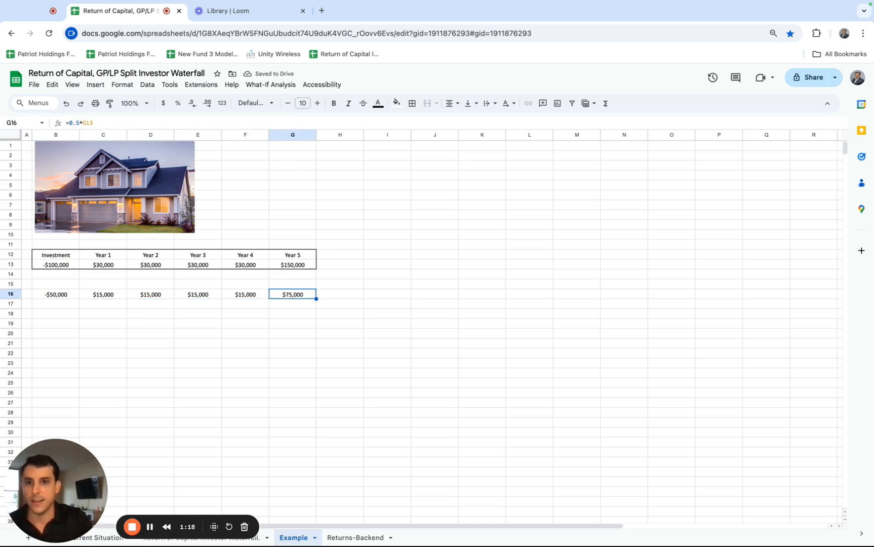
{"action": "left_click", "coordinate": [61, 295]}
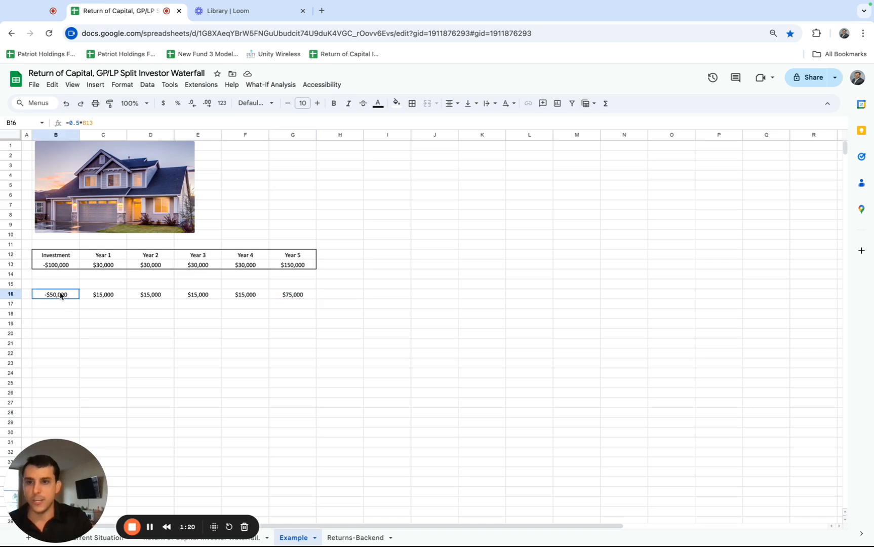
{"action": "left_click_drag", "start_coordinate": [96, 294], "coordinate": [289, 298]}
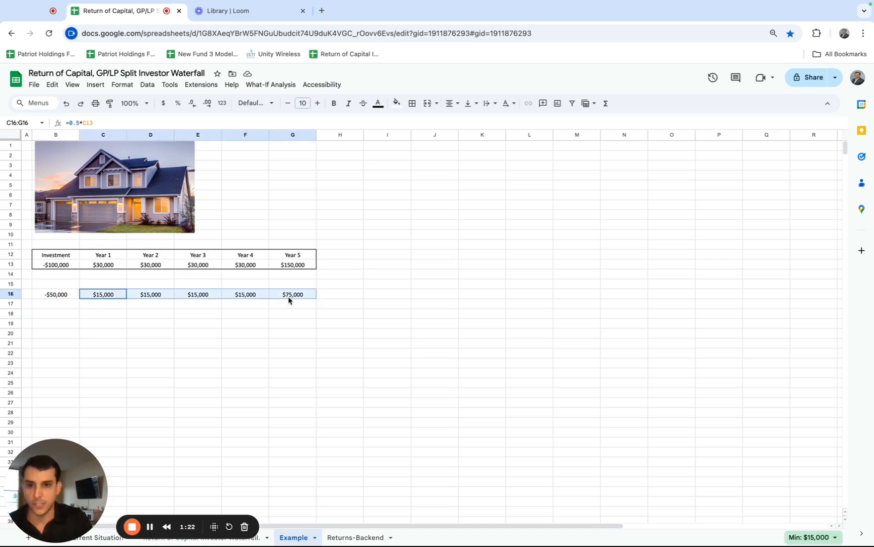
{"action": "left_click_drag", "start_coordinate": [63, 295], "coordinate": [364, 297]}
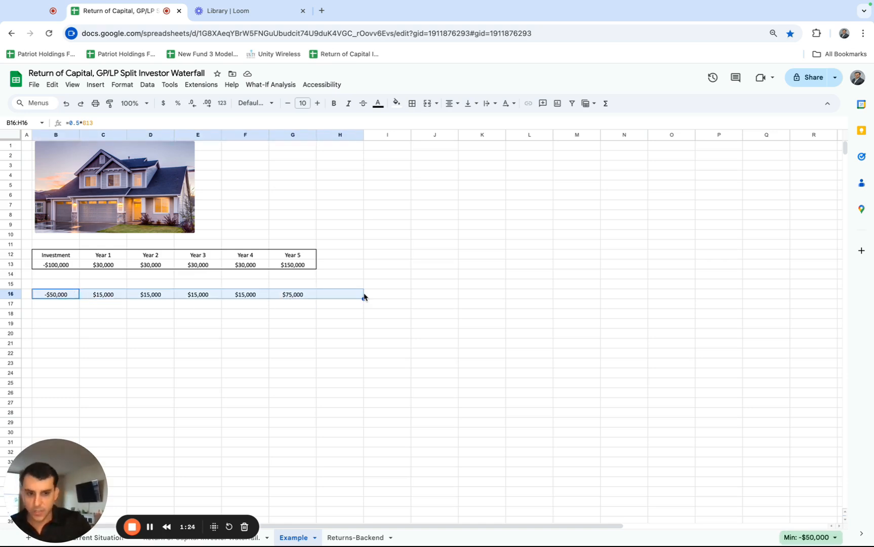
{"action": "key", "text": "Delete"}
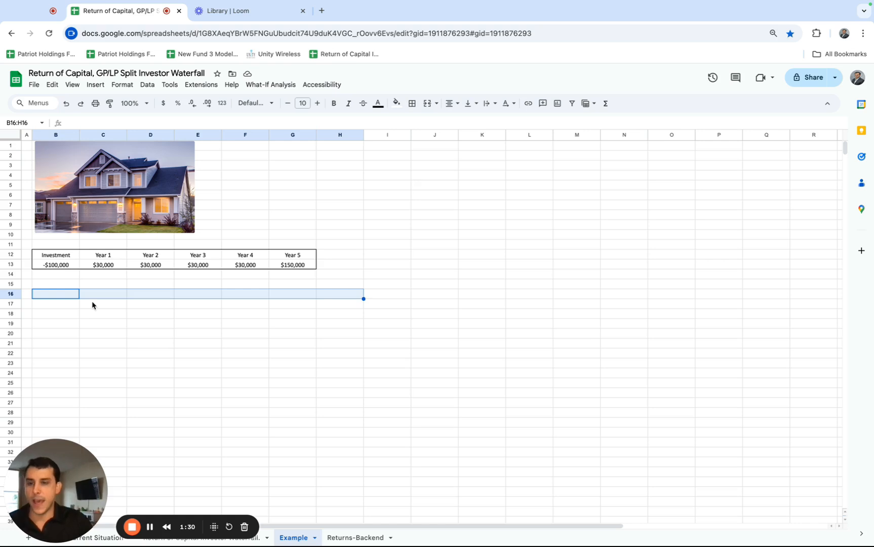
Enter the partner labels GP in B16 and LP in B17.
{"action": "left_click", "coordinate": [67, 293]}
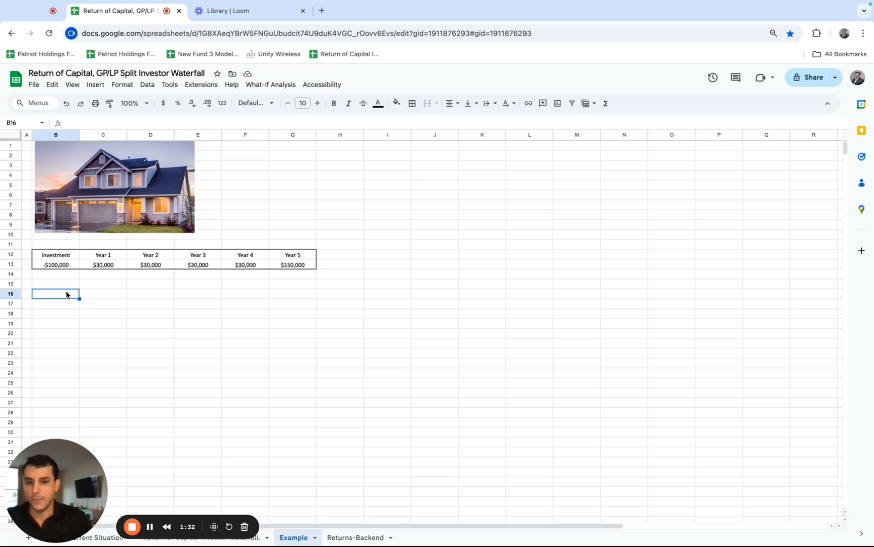
{"action": "type", "text": "GP"}
{"action": "key", "text": "Return"}
{"action": "type", "text": "LP"}
{"action": "key", "text": "Return"}
{"action": "key", "text": "Up"}
{"action": "key", "text": "Up"}
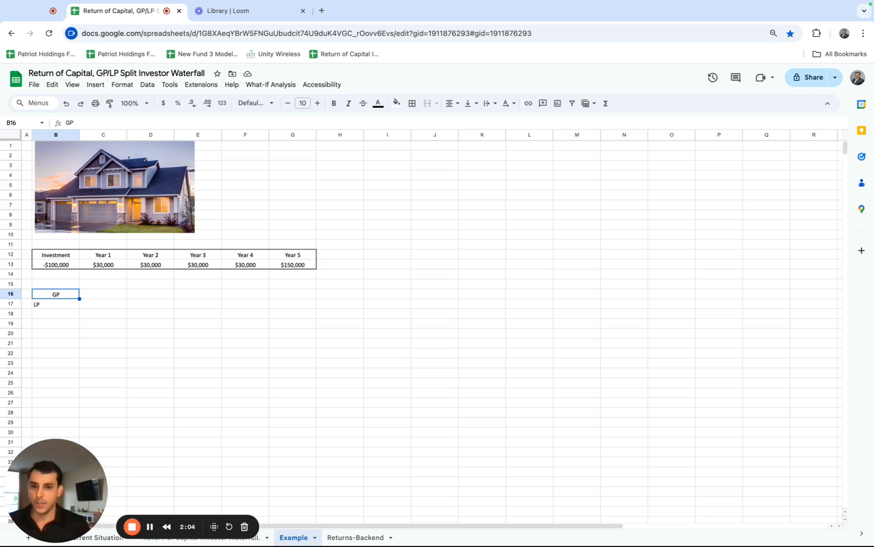
{"action": "left_click", "coordinate": [52, 305]}
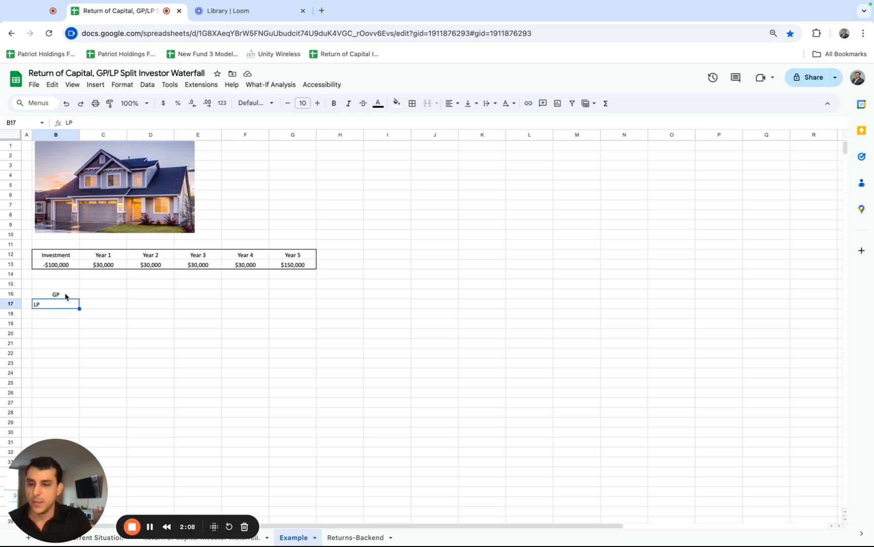
{"action": "left_click", "coordinate": [65, 296]}
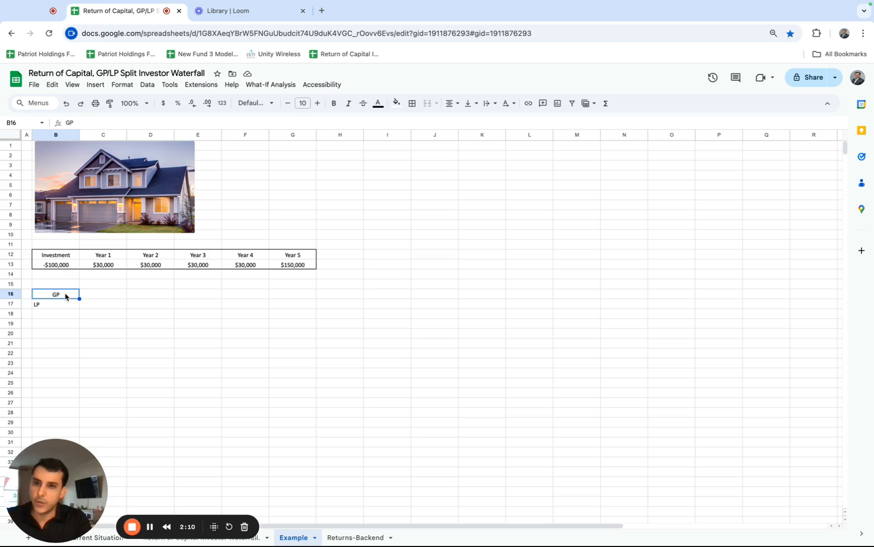
{"action": "double_click", "coordinate": [66, 296]}
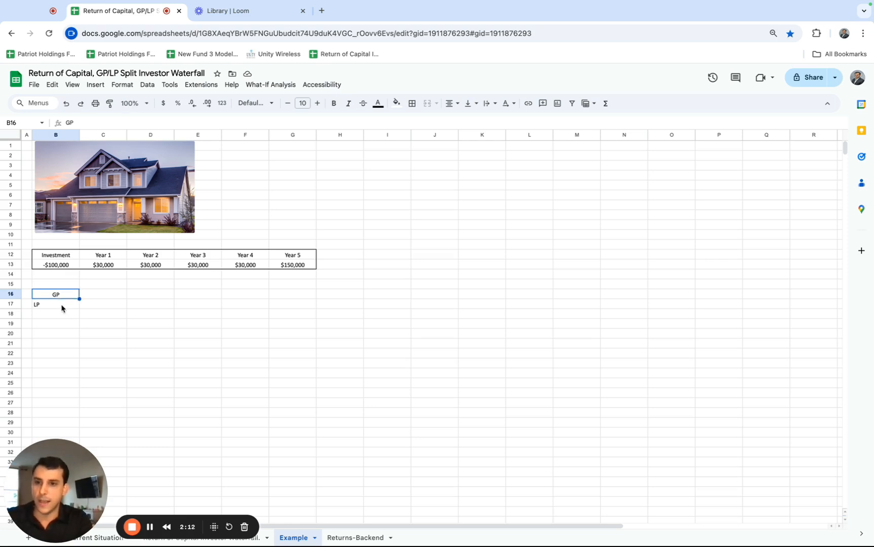
{"action": "left_click", "coordinate": [62, 306]}
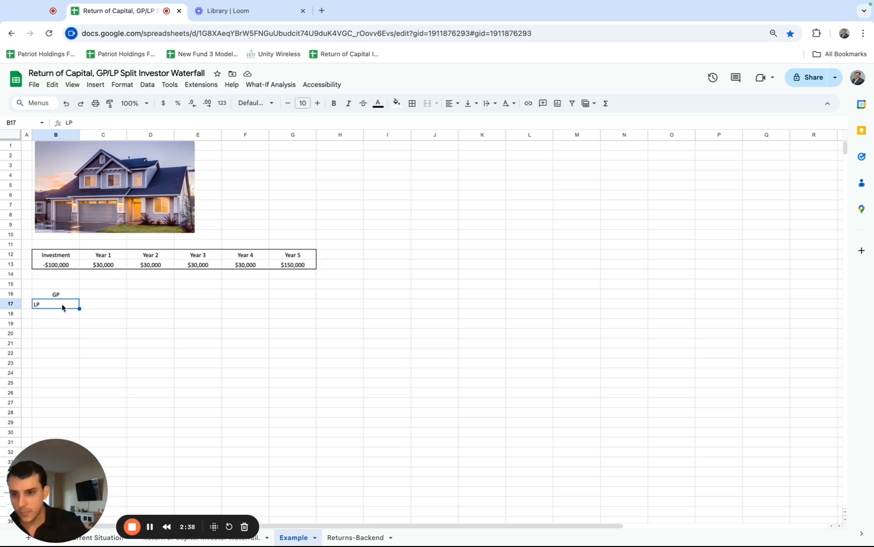
Left-align the GP and LP labels in B16:B17.
{"action": "left_click", "coordinate": [63, 299]}
{"action": "left_click_drag", "start_coordinate": [63, 299], "coordinate": [61, 306]}
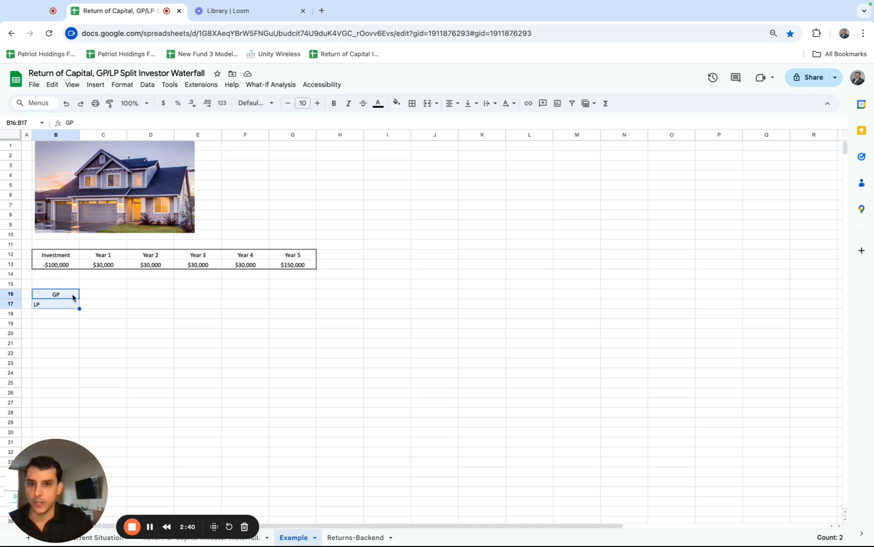
{"action": "left_click", "coordinate": [450, 104]}
{"action": "left_click", "coordinate": [452, 120]}
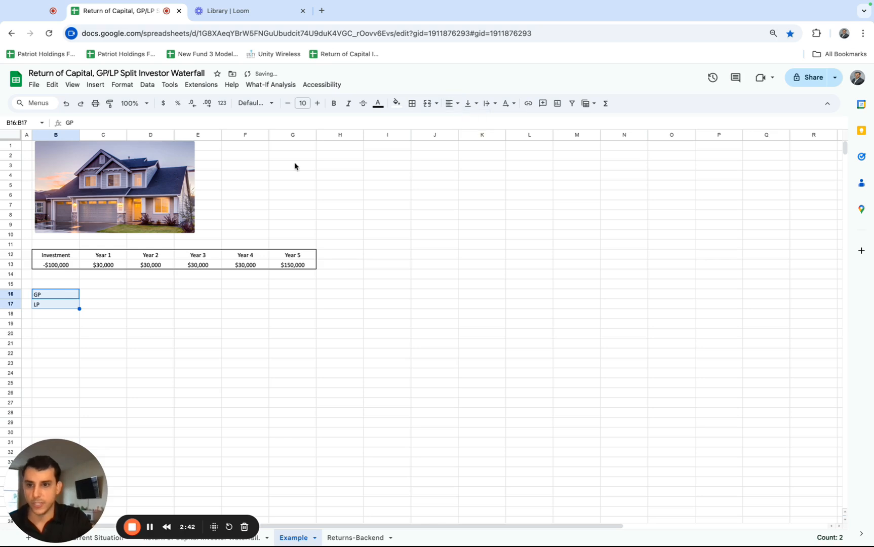
Enter the heading Project in B11, directly above the investment cash flow table.
{"action": "left_click", "coordinate": [65, 255]}
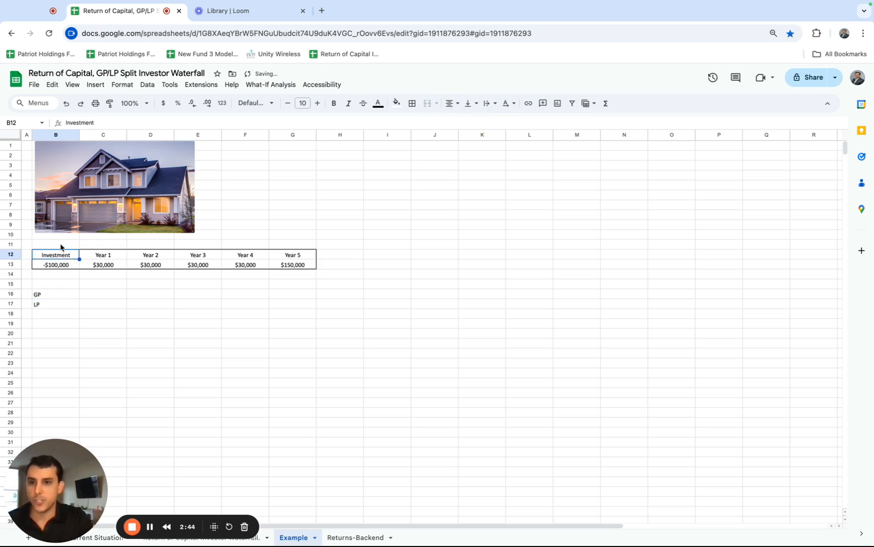
{"action": "left_click", "coordinate": [61, 246]}
{"action": "type", "text": "Project"}
{"action": "key", "text": "Return"}
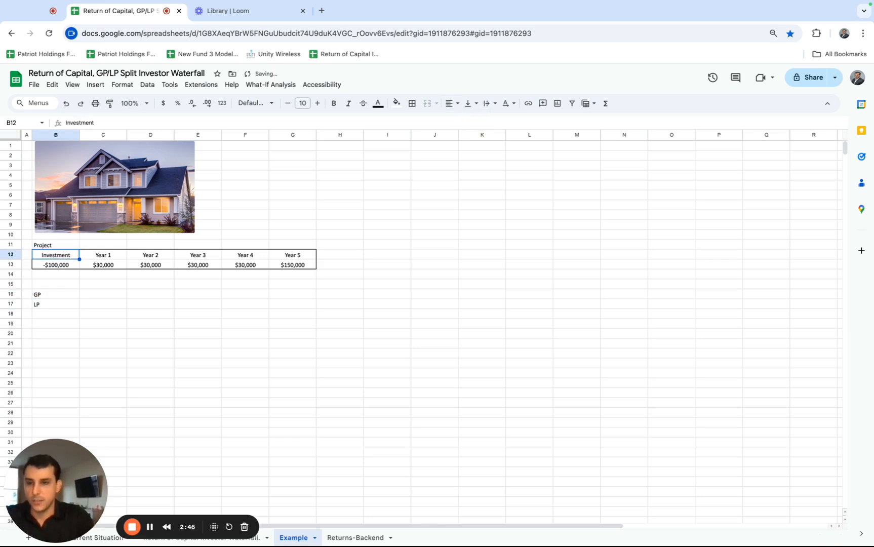
Examine the project table's investment and its Year 1 to Year 5 cash flows.
{"action": "left_click", "coordinate": [60, 247]}
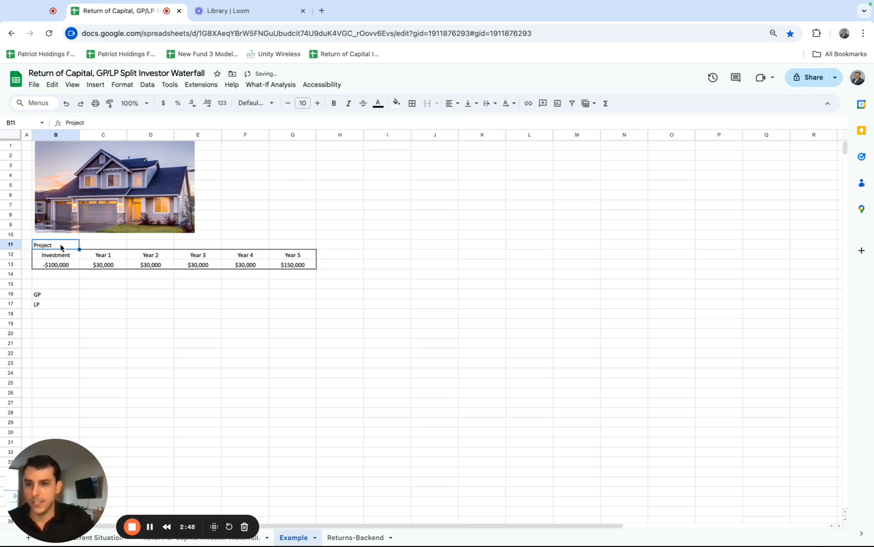
{"action": "left_click_drag", "start_coordinate": [57, 255], "coordinate": [62, 263]}
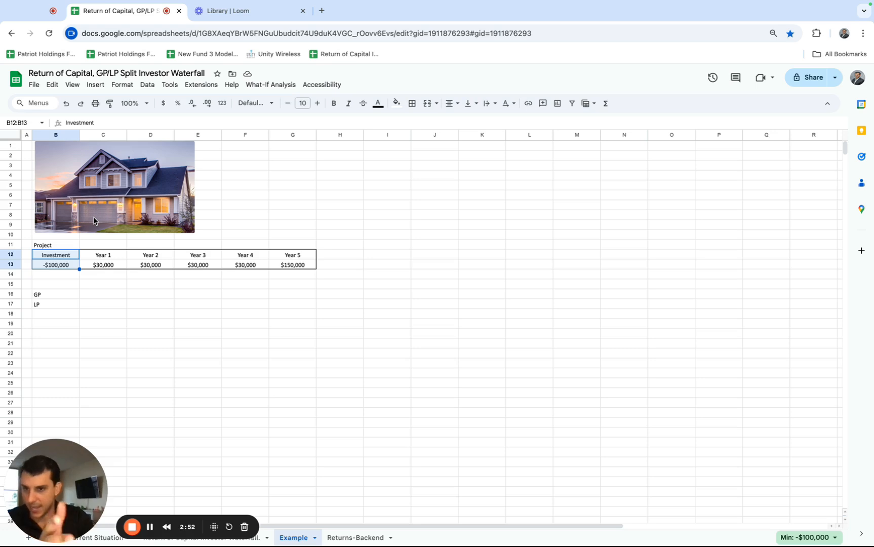
{"action": "left_click", "coordinate": [99, 266]}
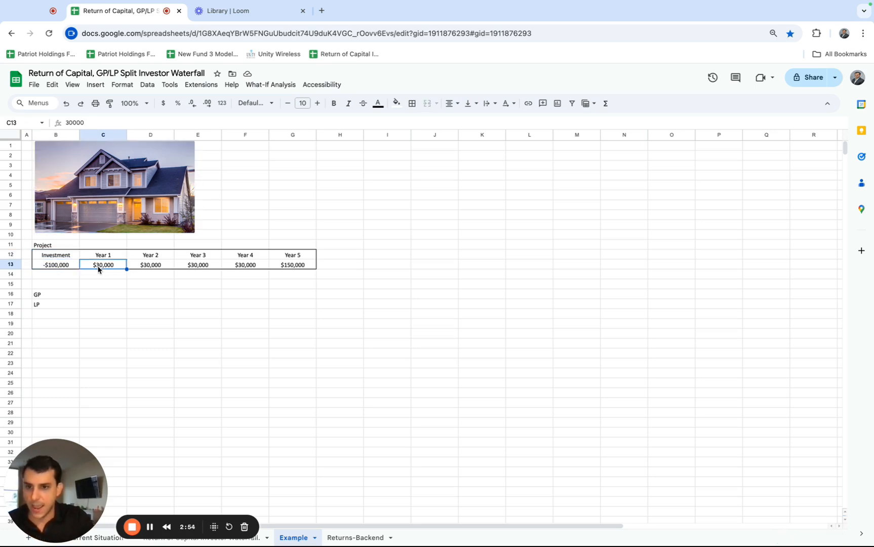
{"action": "left_click_drag", "start_coordinate": [100, 267], "coordinate": [280, 270]}
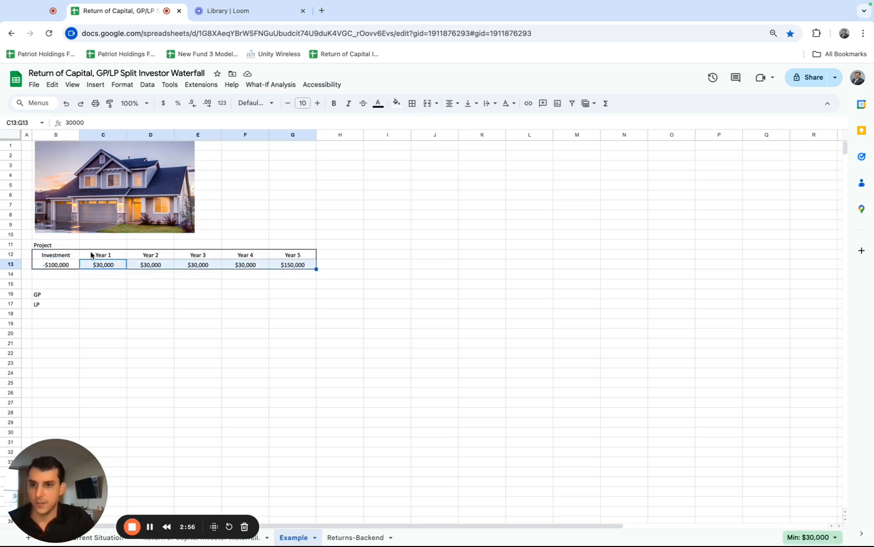
{"action": "left_click_drag", "start_coordinate": [59, 257], "coordinate": [265, 267]}
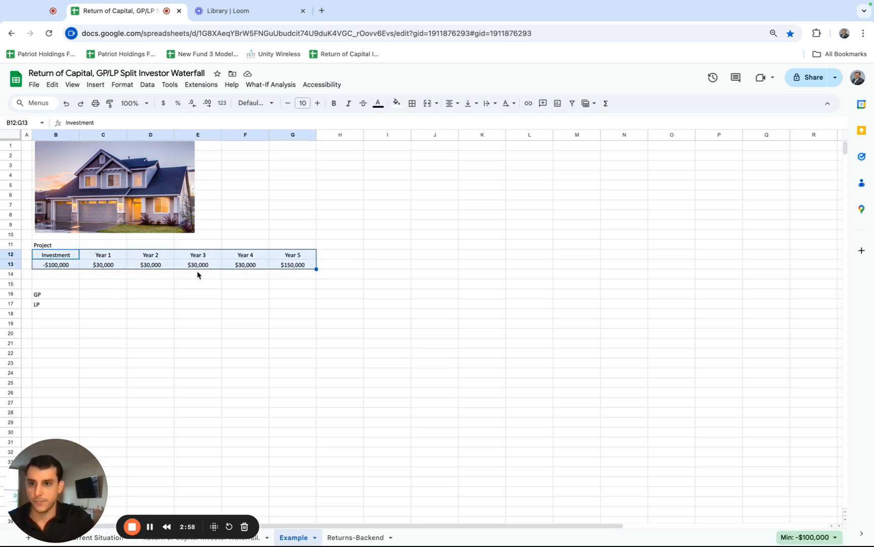
Move the GP and LP labels from B16:B17 down to B19:B20.
{"action": "left_click_drag", "start_coordinate": [64, 299], "coordinate": [68, 306]}
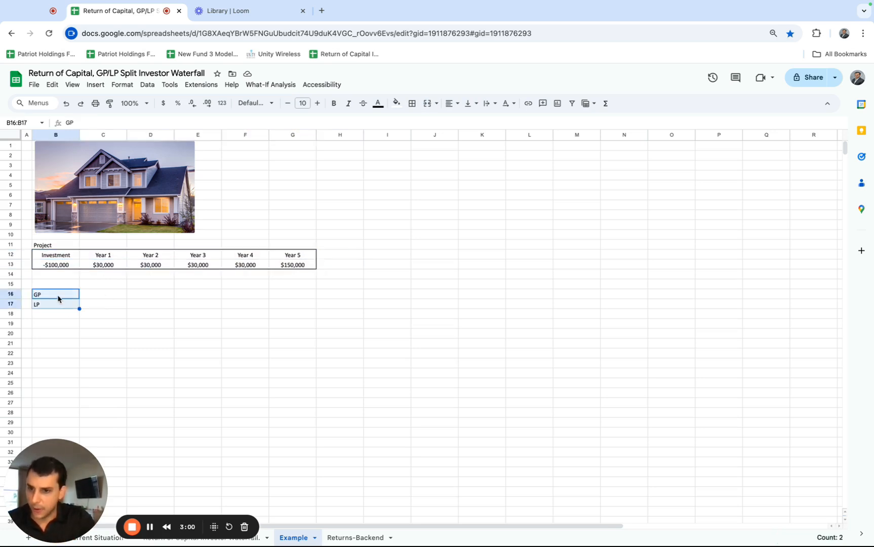
{"action": "left_click", "coordinate": [58, 298]}
{"action": "left_click", "coordinate": [58, 304]}
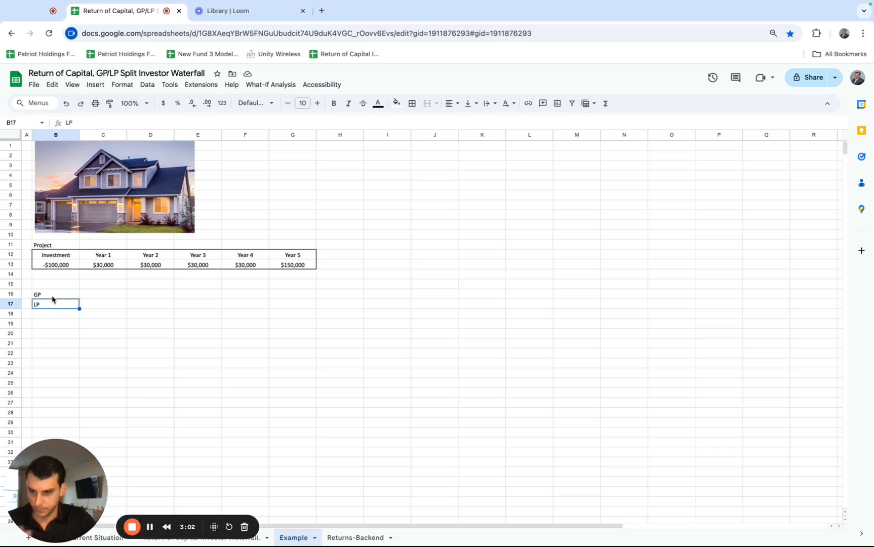
{"action": "left_click", "coordinate": [52, 298]}
{"action": "left_click_drag", "start_coordinate": [61, 297], "coordinate": [58, 340]}
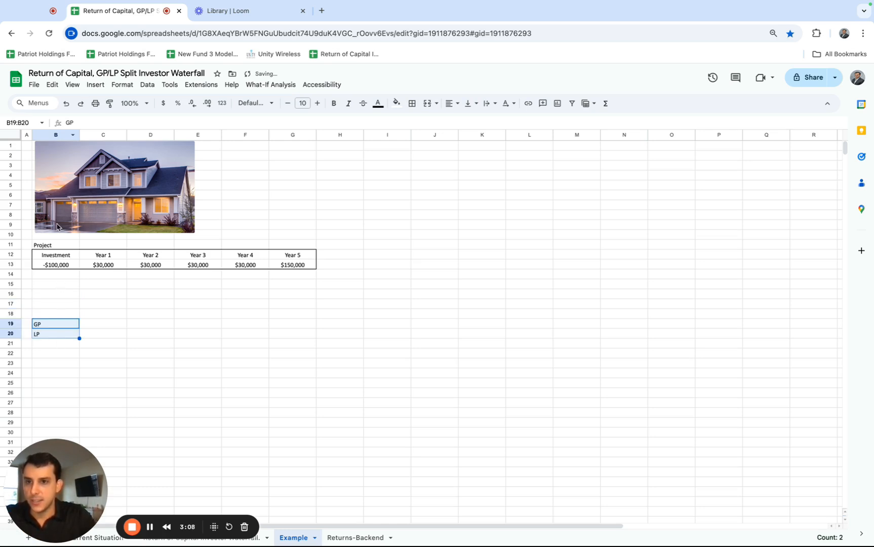
Enter the heading Return of Capital in B16, above the GP and LP labels.
{"action": "left_click", "coordinate": [50, 290]}
{"action": "type", "text": "Re"}
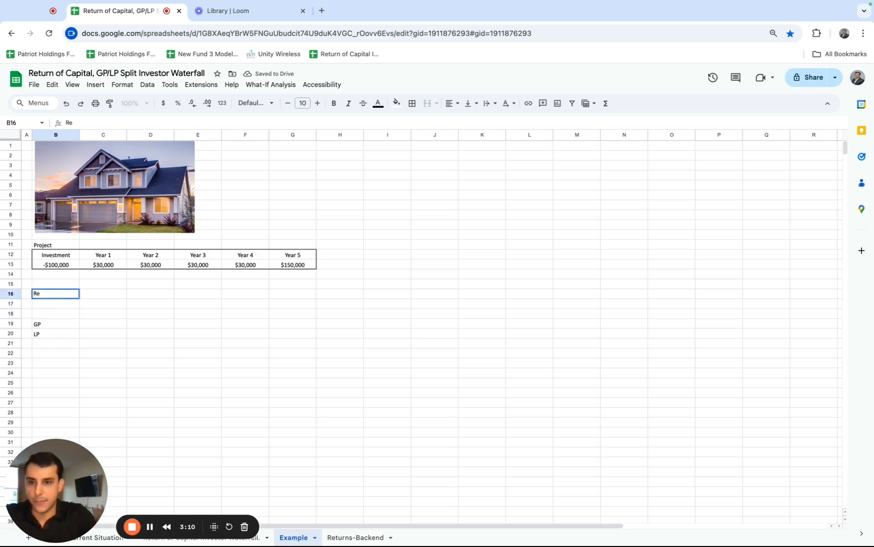
{"action": "type", "text": "turn of Capiota"}
{"action": "key", "text": "BackSpace"}
{"action": "key", "text": "BackSpace"}
{"action": "key", "text": "BackSpace"}
{"action": "type", "text": "tal"}
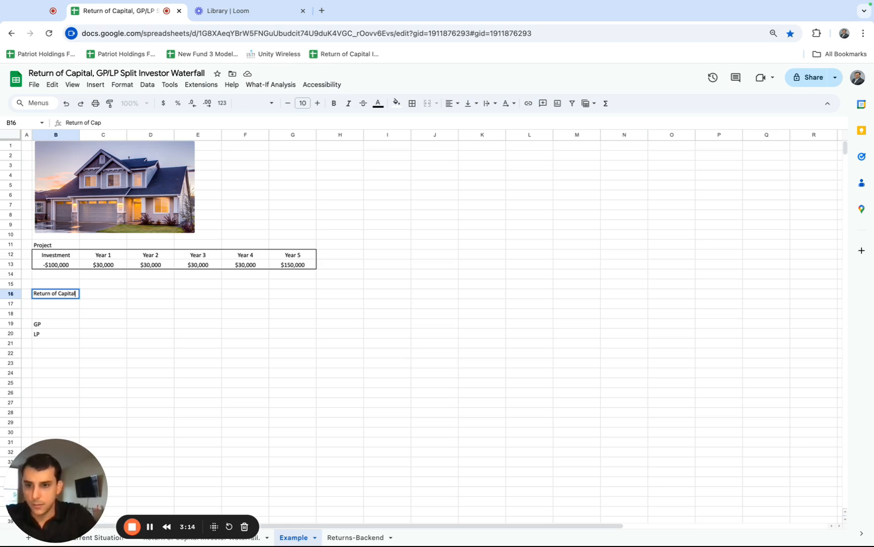
Move the GP and LP labels down to B23:B24, and enter GP 60% in B19 and LP 40% in B20.
{"action": "key", "text": "Return"}
{"action": "left_click_drag", "start_coordinate": [43, 325], "coordinate": [51, 373]}
{"action": "left_click", "coordinate": [45, 326]}
{"action": "type", "text": "GP 60%"}
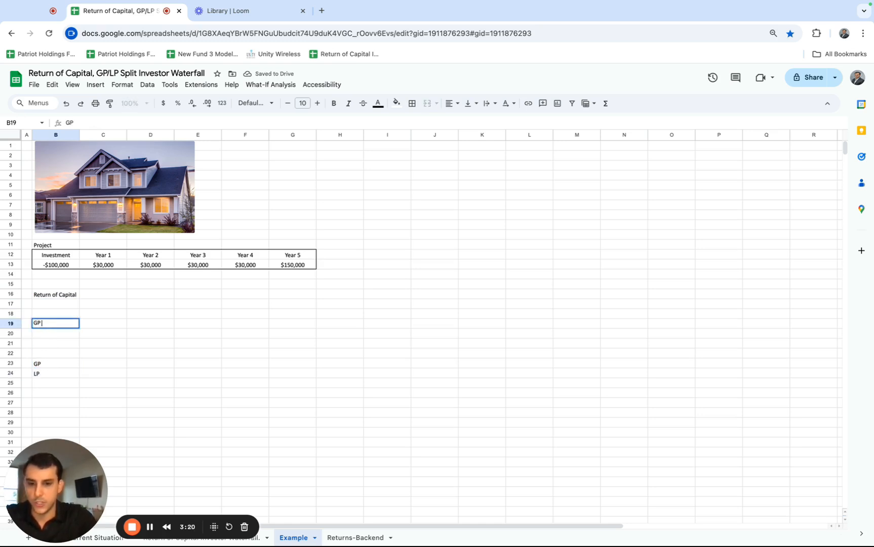
{"action": "key", "text": "Return"}
{"action": "type", "text": "LP"}
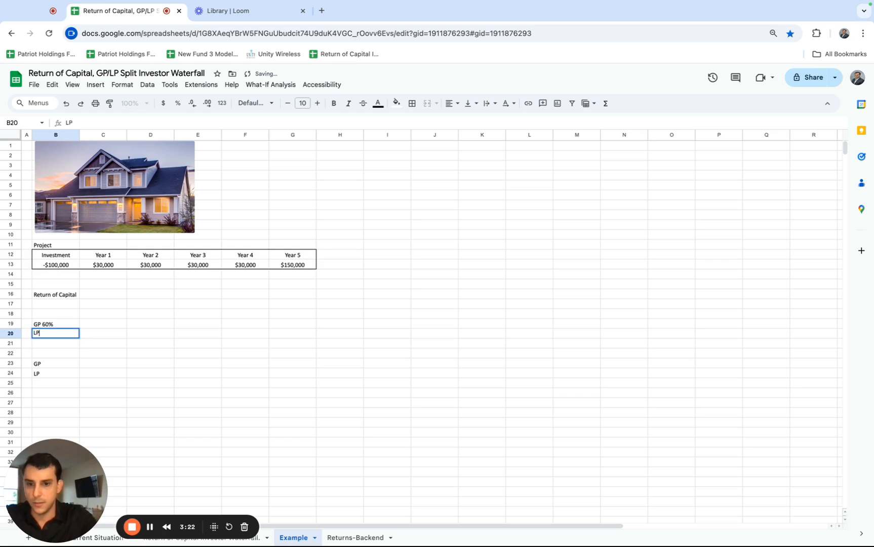
{"action": "type", "text": " 40%"}
{"action": "key", "text": "Return"}
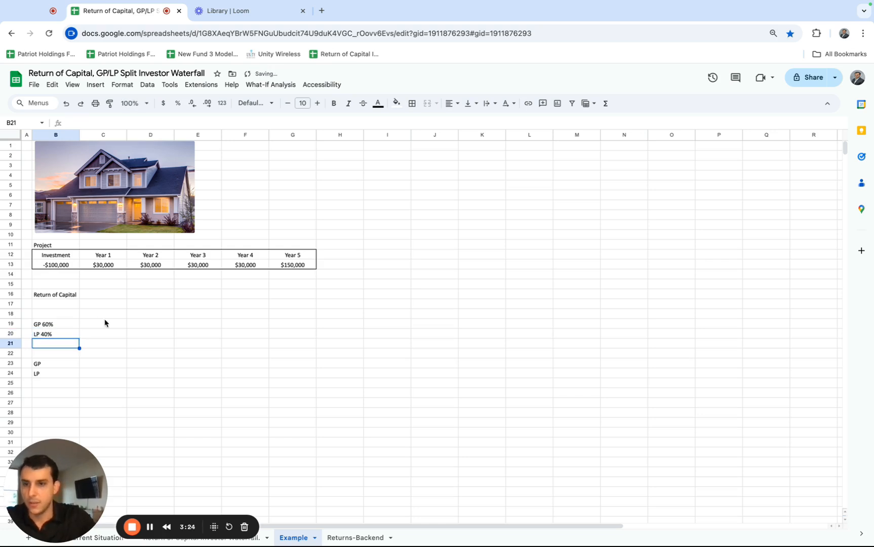
Insert a blank column before column B.
{"action": "left_click", "coordinate": [105, 296]}
{"action": "left_click", "coordinate": [71, 297]}
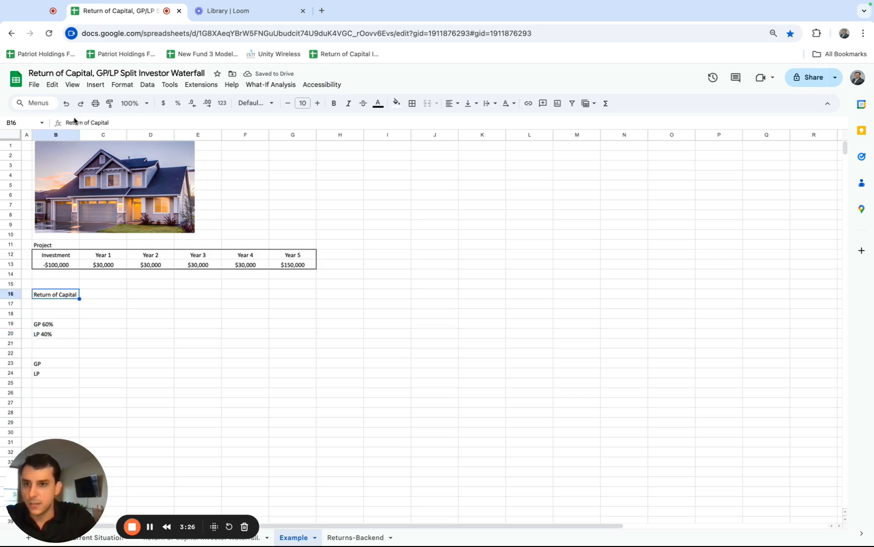
{"action": "left_click", "coordinate": [64, 134]}
{"action": "right_click", "coordinate": [65, 133]}
{"action": "left_click", "coordinate": [107, 209]}
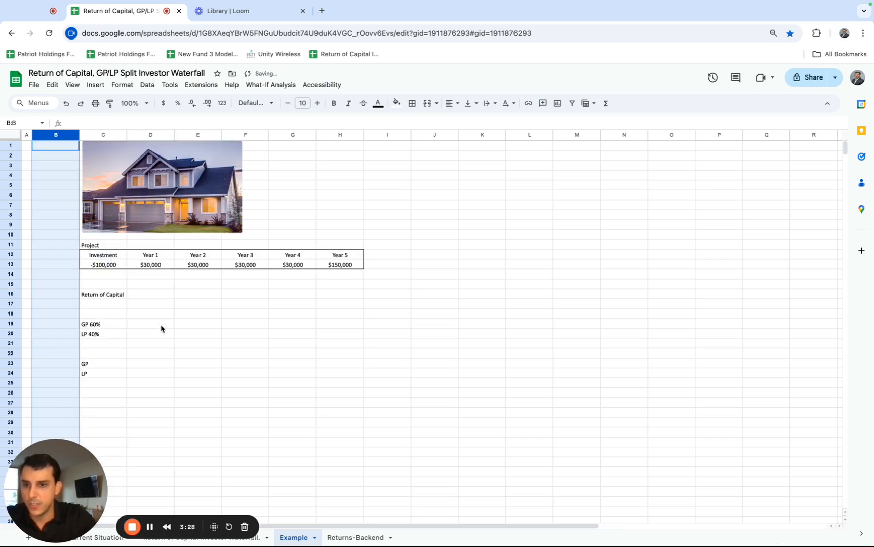
{"action": "left_click", "coordinate": [155, 332]}
Move the labels from C16:C24 into column B and change the B16 heading to LP Return of Capital.
{"action": "left_click_drag", "start_coordinate": [96, 298], "coordinate": [96, 377]}
{"action": "key", "text": "ctrl+c"}
{"action": "left_click_drag", "start_coordinate": [79, 327], "coordinate": [73, 320]}
{"action": "left_click", "coordinate": [65, 123]}
{"action": "type", "text": "LP"}
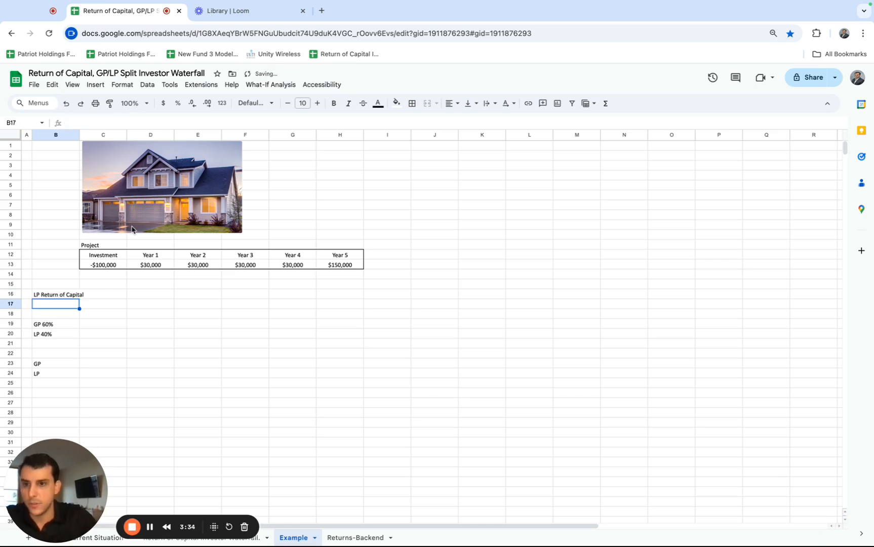
Copy the project's investment amount into C16 of the LP Return of Capital row.
{"action": "left_click", "coordinate": [122, 261]}
{"action": "key", "text": "ctrl+c"}
{"action": "left_click", "coordinate": [111, 296]}
{"action": "key", "text": "ctrl+v"}
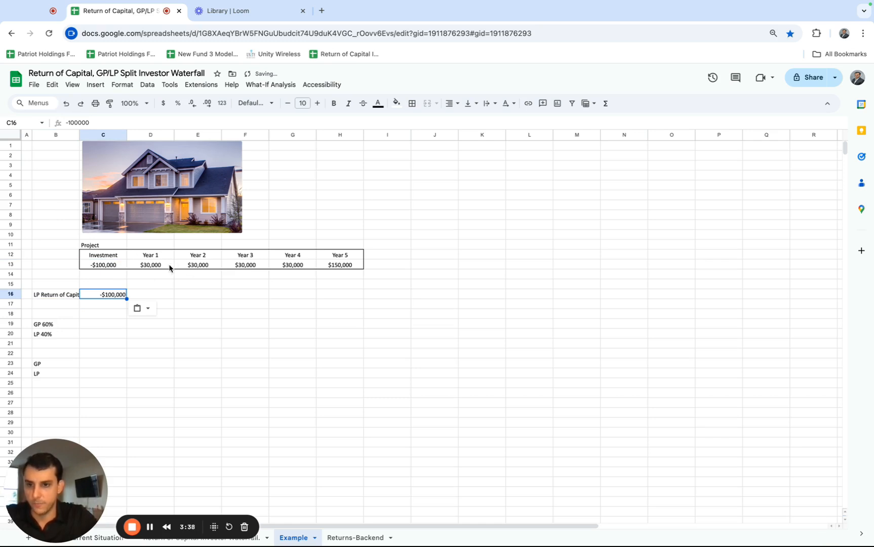
Widen column B to fit its labels and copy the Year 1 cash flow into D16.
{"action": "left_click_drag", "start_coordinate": [156, 264], "coordinate": [232, 264]}
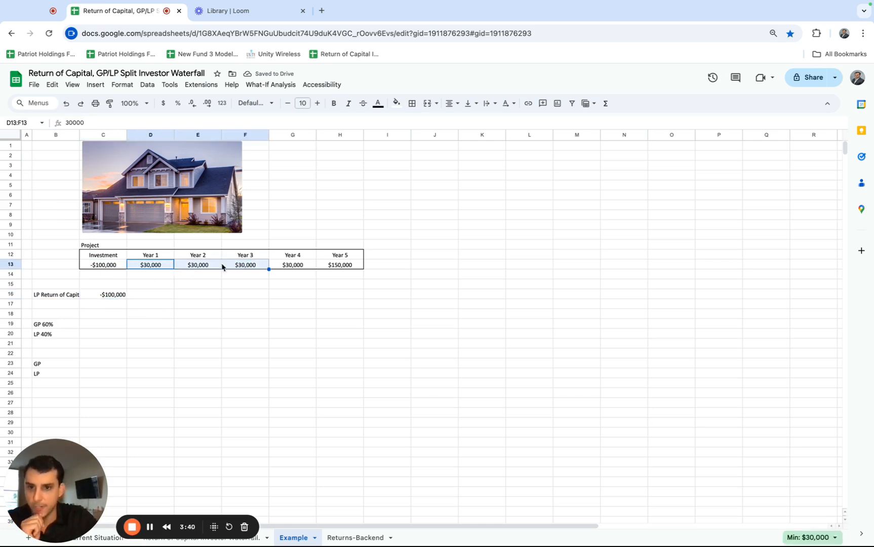
{"action": "left_click", "coordinate": [123, 298]}
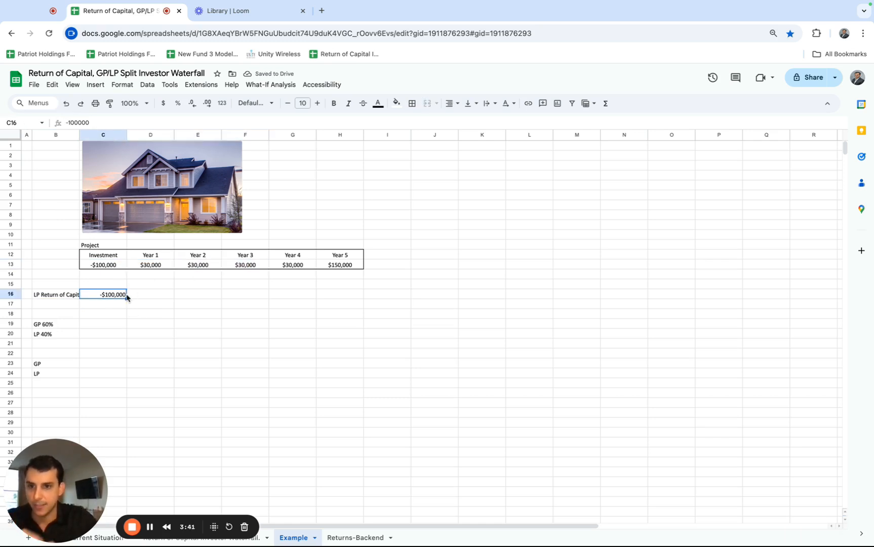
{"action": "left_click", "coordinate": [160, 267]}
{"action": "left_click_drag", "start_coordinate": [79, 135], "coordinate": [101, 134]}
{"action": "left_click", "coordinate": [174, 295]}
{"action": "key", "text": "ctrl+v"}
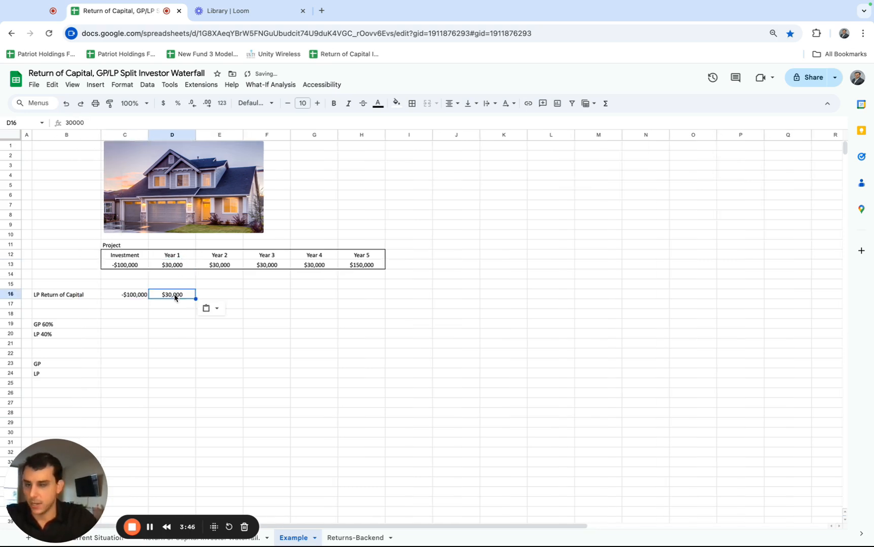
Copy the Year 2 cash flow into E16 and set the selection summary for D16:E16 to Sum.
{"action": "left_click", "coordinate": [229, 265]}
{"action": "key", "text": "ctrl+c"}
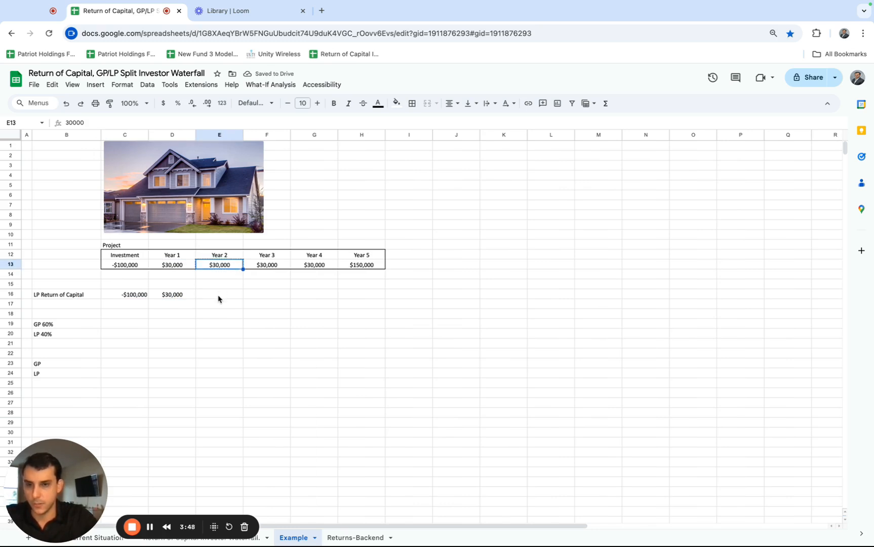
{"action": "left_click", "coordinate": [219, 294]}
{"action": "key", "text": "ctrl+v"}
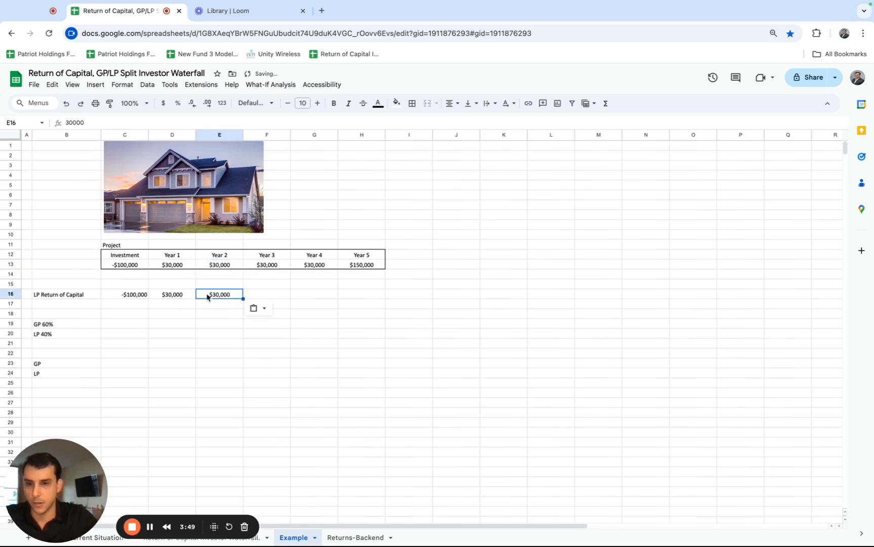
{"action": "left_click", "coordinate": [132, 296]}
{"action": "left_click_drag", "start_coordinate": [178, 295], "coordinate": [211, 296]}
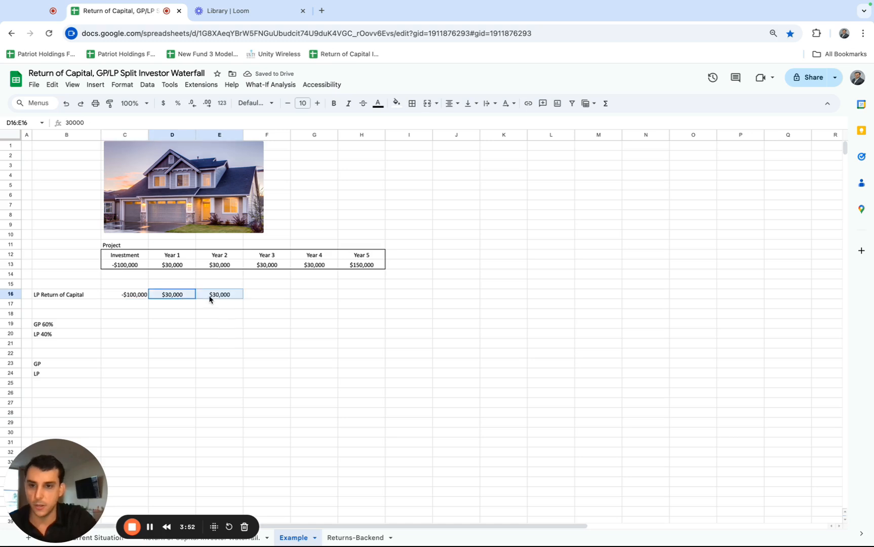
{"action": "left_click", "coordinate": [791, 537]}
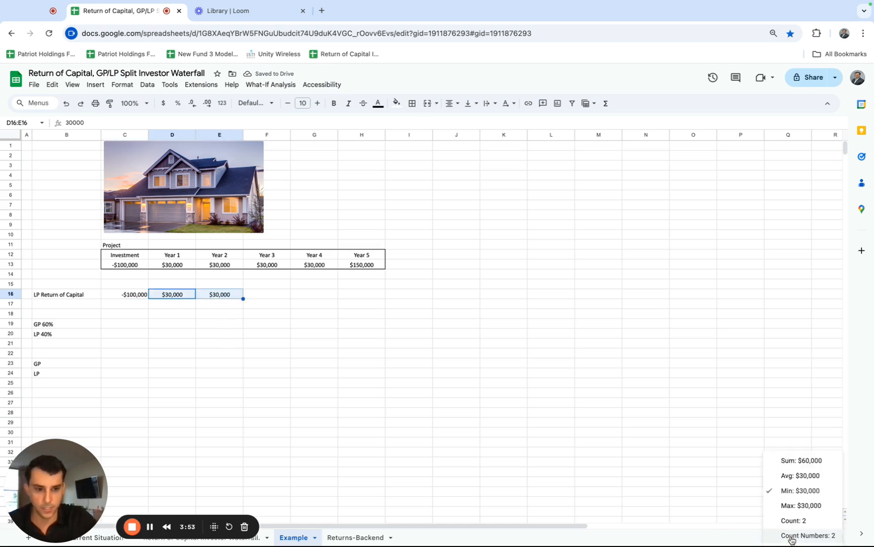
{"action": "left_click", "coordinate": [783, 461]}
Copy the Year 3 cash flow into F16 and check the sum of D16:F16 against the investment.
{"action": "left_click", "coordinate": [264, 269]}
{"action": "key", "text": "ctrl+c"}
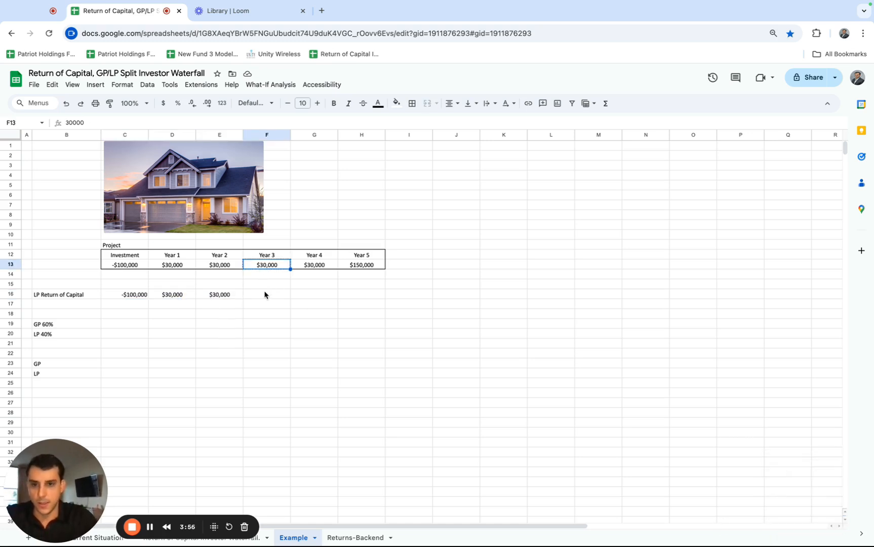
{"action": "left_click", "coordinate": [265, 296]}
{"action": "key", "text": "ctrl+v"}
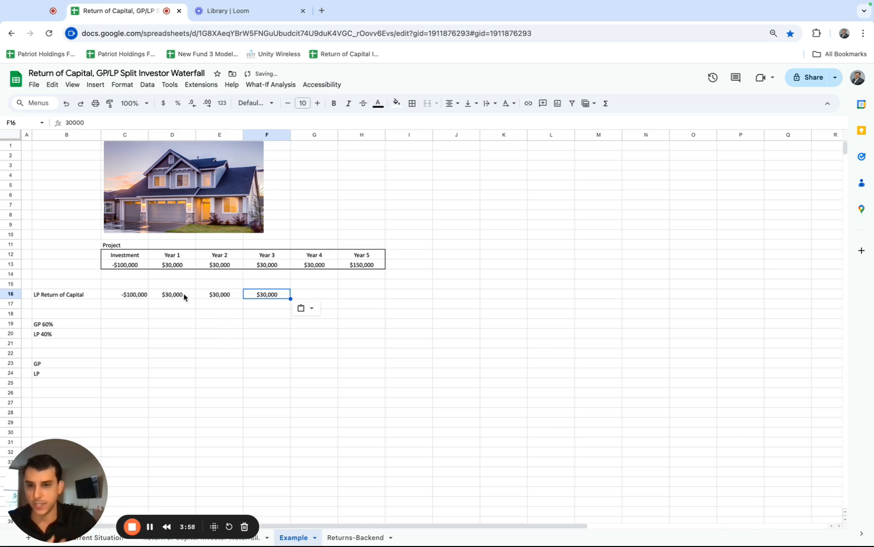
{"action": "left_click_drag", "start_coordinate": [179, 296], "coordinate": [267, 296]}
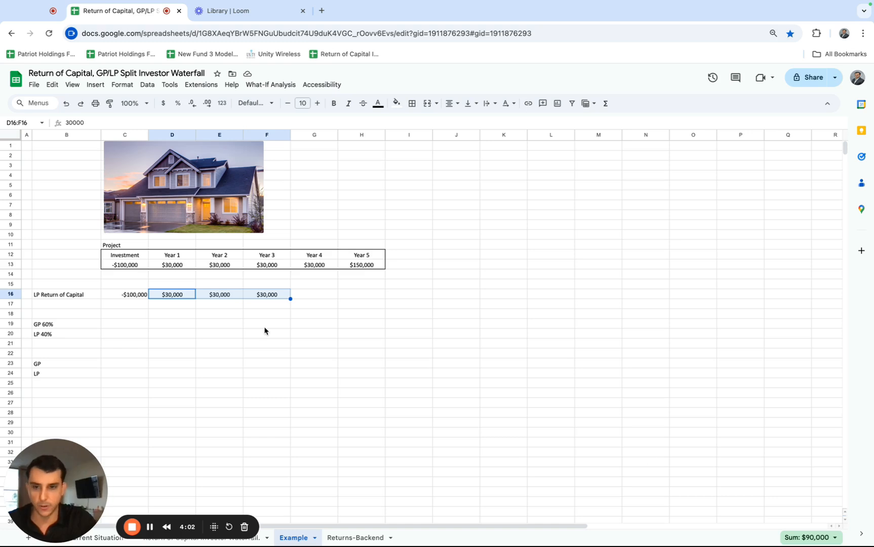
{"action": "left_click", "coordinate": [135, 296]}
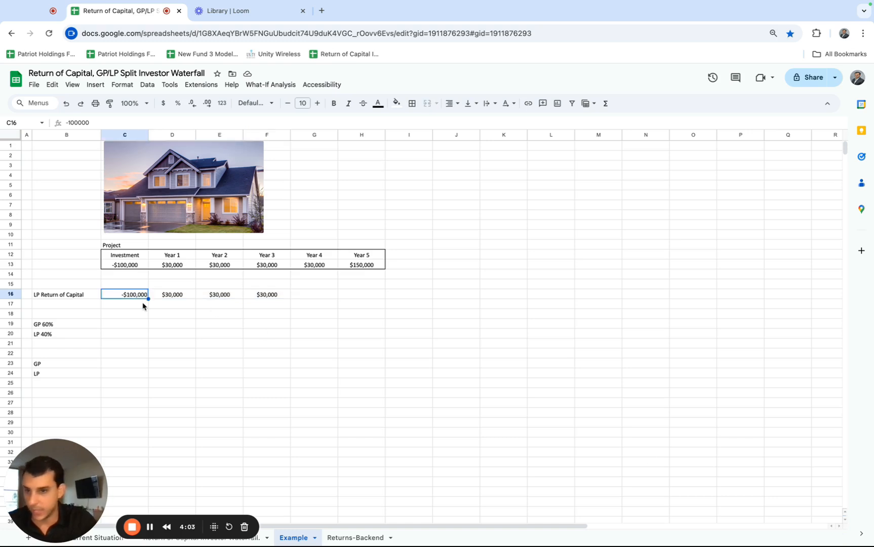
Enter 10,000 as the Year 4 return of capital in G16 and check the sum of D16:G16.
{"action": "left_click", "coordinate": [307, 271]}
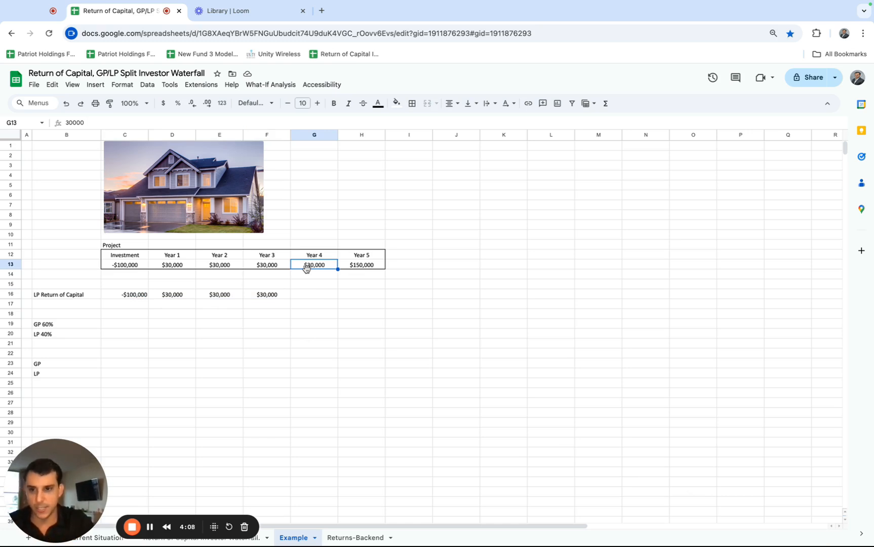
{"action": "left_click", "coordinate": [299, 294]}
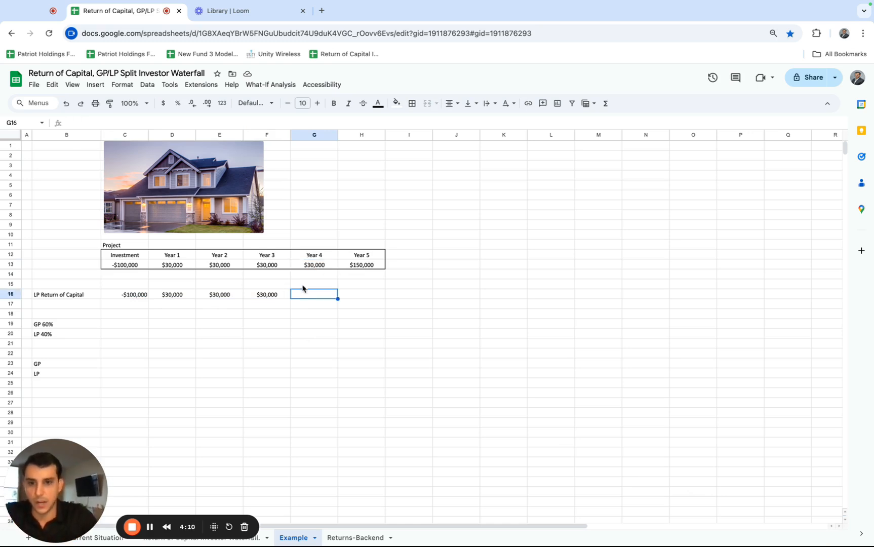
{"action": "left_click", "coordinate": [310, 268]}
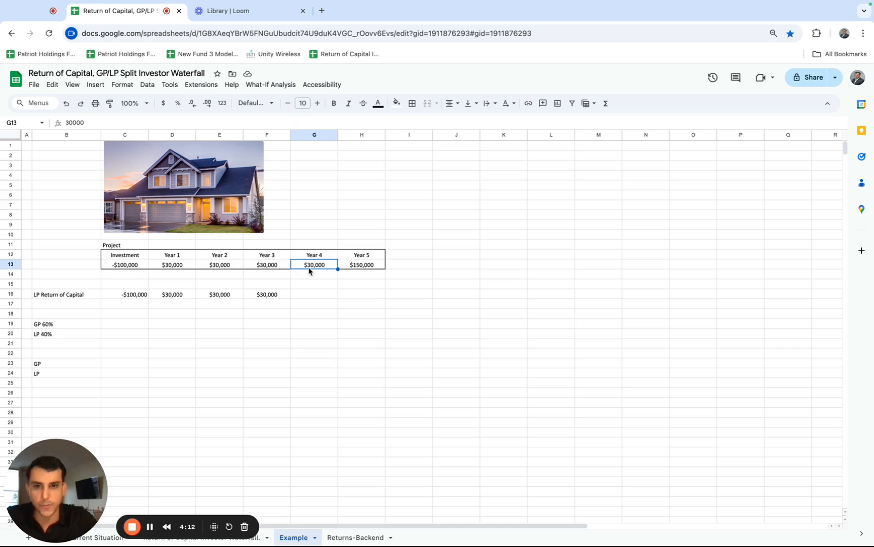
{"action": "left_click", "coordinate": [304, 295]}
{"action": "type", "text": "10,"}
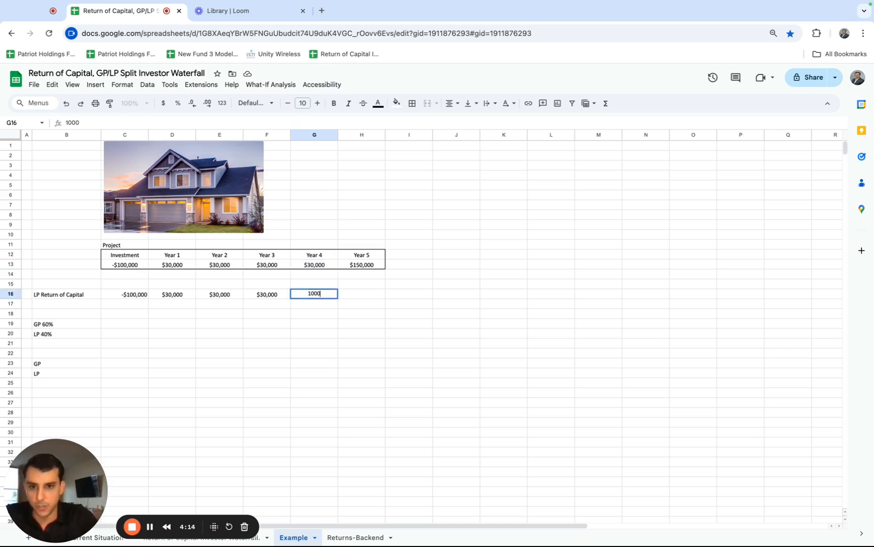
{"action": "type", "text": "000"}
{"action": "key", "text": "Return"}
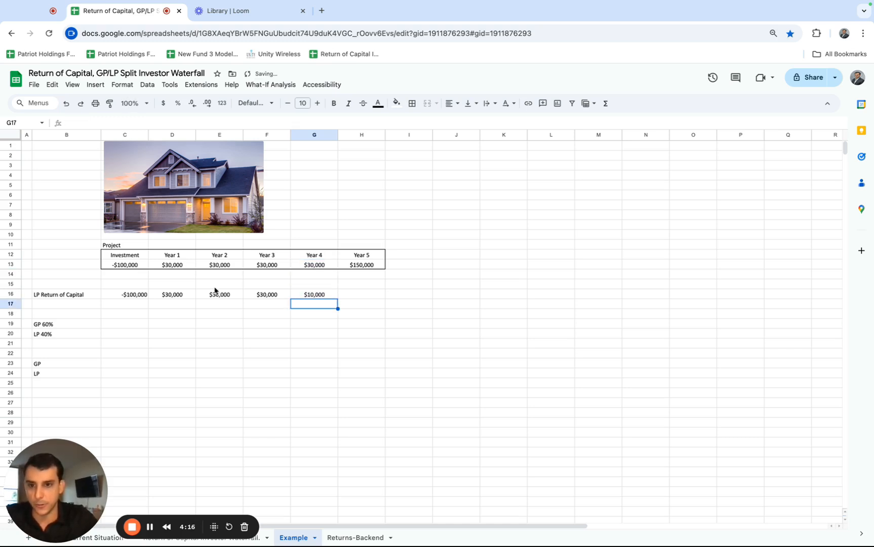
{"action": "left_click", "coordinate": [176, 296]}
{"action": "left_click_drag", "start_coordinate": [177, 297], "coordinate": [303, 296]}
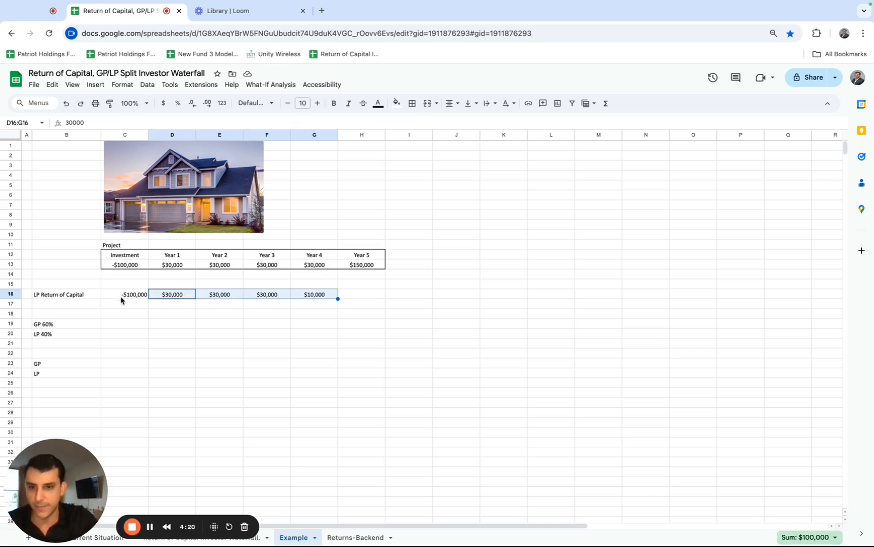
Calculate the Year 4 cash flow left after the return of capital in G17 with =G13-G16.
{"action": "left_click", "coordinate": [309, 298]}
{"action": "left_click", "coordinate": [311, 266]}
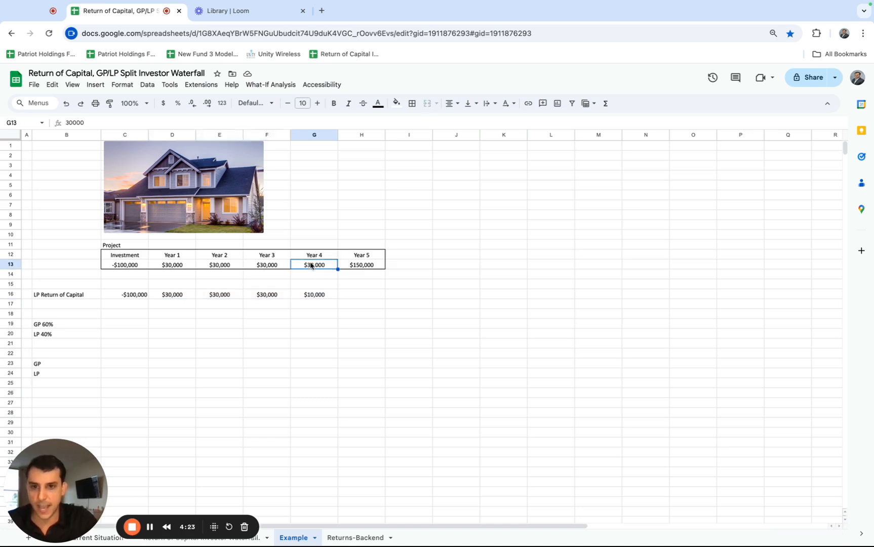
{"action": "left_click", "coordinate": [309, 297]}
{"action": "left_click", "coordinate": [310, 307]}
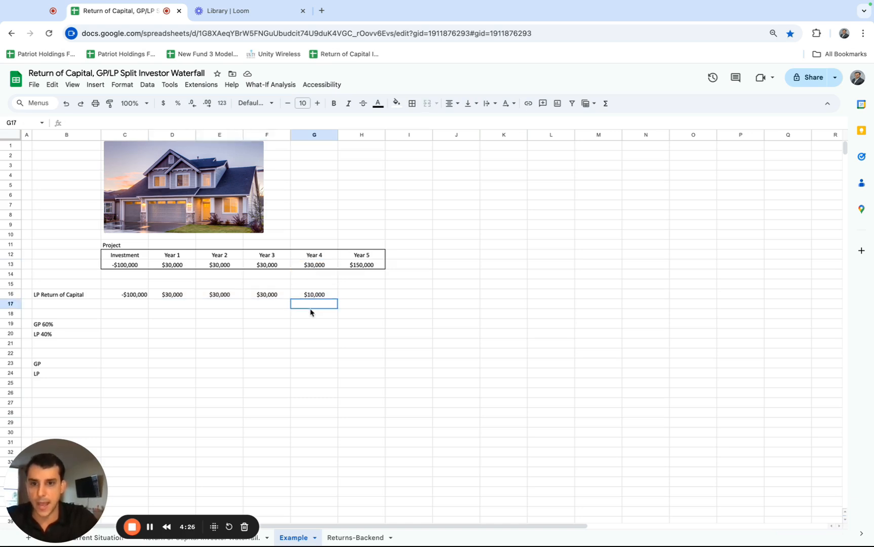
{"action": "type", "text": "="}
{"action": "left_click", "coordinate": [318, 265]}
{"action": "type", "text": "-"}
{"action": "left_click", "coordinate": [317, 296]}
{"action": "key", "text": "Return"}
{"action": "key", "text": "Up"}
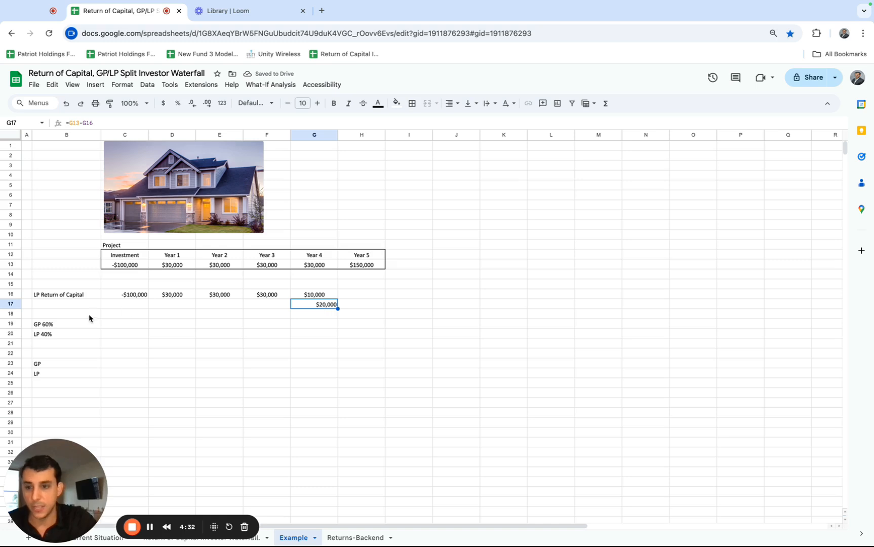
Calculate the GP's 60% share of the remaining Year 4 cash flow in G19 with =20000*.6.
{"action": "left_click", "coordinate": [76, 325]}
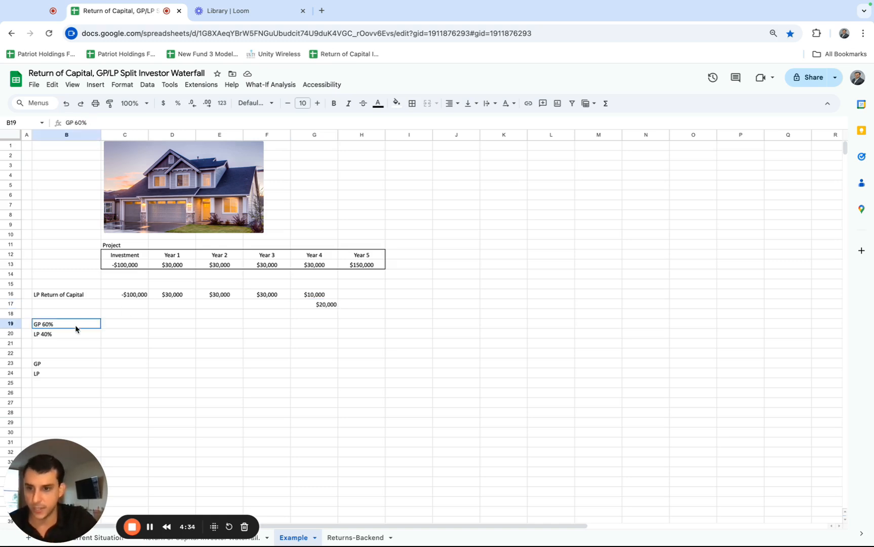
{"action": "left_click", "coordinate": [308, 304]}
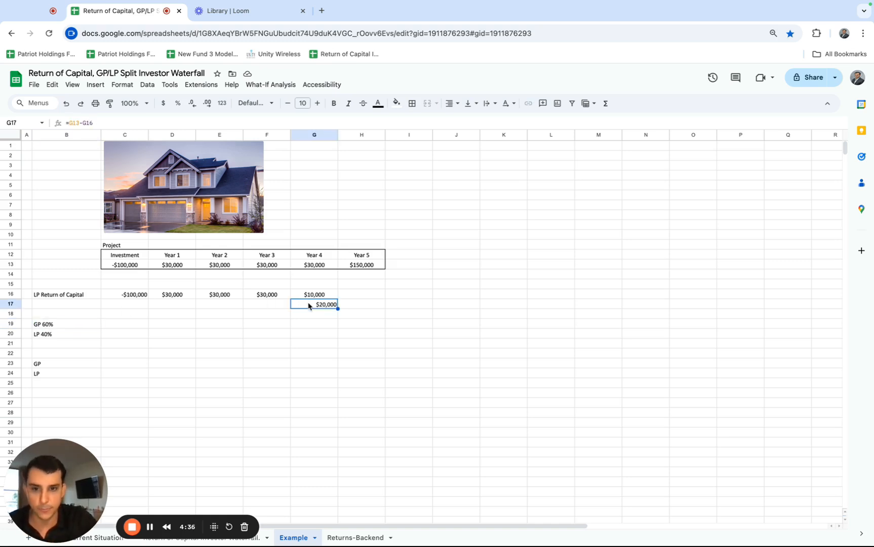
{"action": "left_click", "coordinate": [54, 335]}
{"action": "left_click", "coordinate": [301, 307]}
{"action": "left_click", "coordinate": [298, 324]}
{"action": "type", "text": "=20000*.6"}
{"action": "key", "text": "Return"}
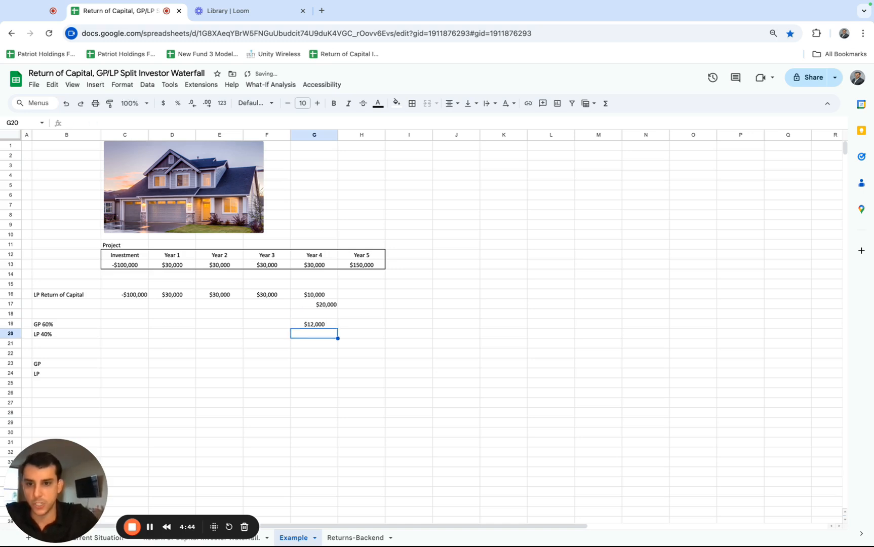
Calculate the LP's 40% share of the remaining Year 4 cash flow in G20 with =20000*.4.
{"action": "type", "text": "=20"}
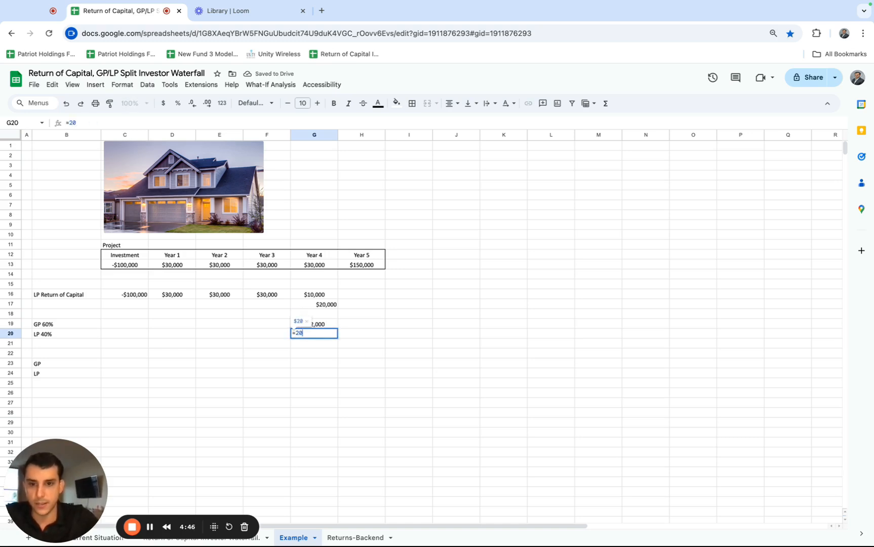
{"action": "type", "text": "000*."}
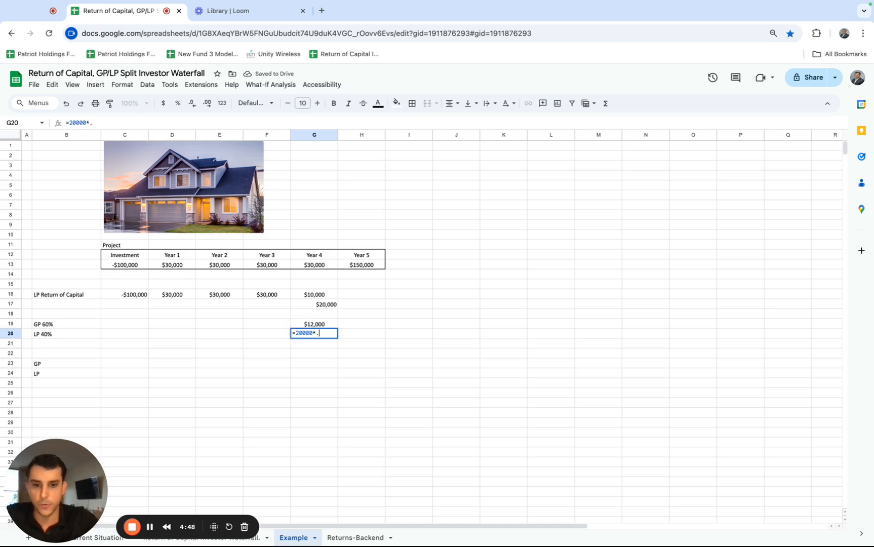
{"action": "type", "text": "4"}
{"action": "key", "text": "Return"}
Clear the interim amount in G17 and check the sum of G16:G20 against the project's Year 4 cash flow.
{"action": "left_click", "coordinate": [320, 307]}
{"action": "key", "text": "Delete"}
{"action": "left_click_drag", "start_coordinate": [312, 297], "coordinate": [318, 334]}
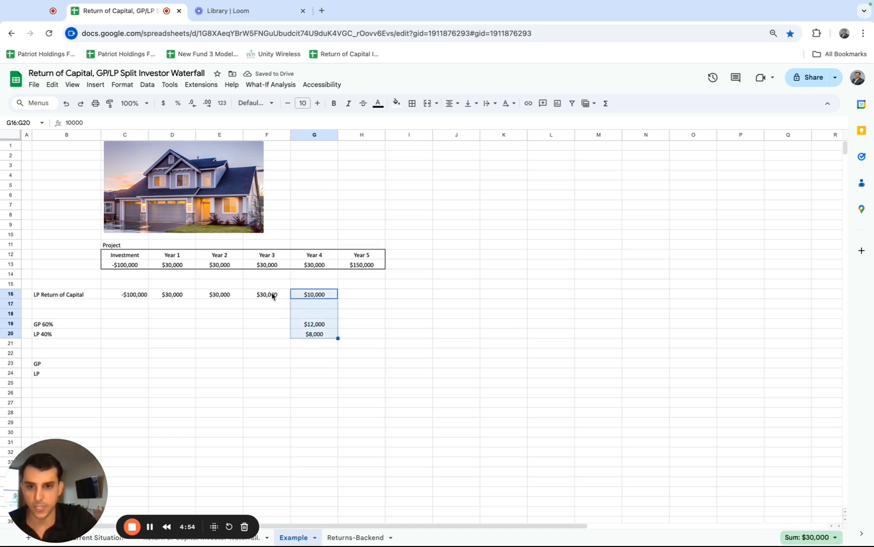
{"action": "left_click", "coordinate": [310, 265]}
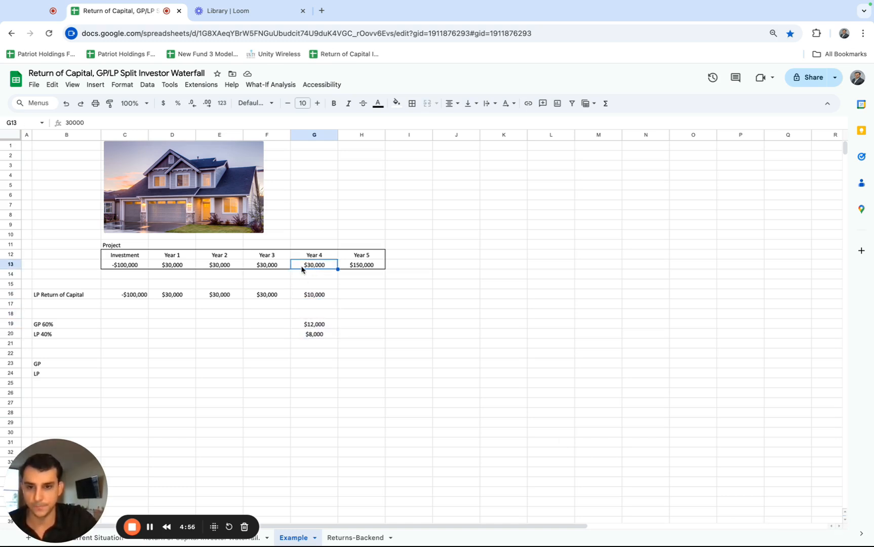
{"action": "left_click", "coordinate": [365, 266]}
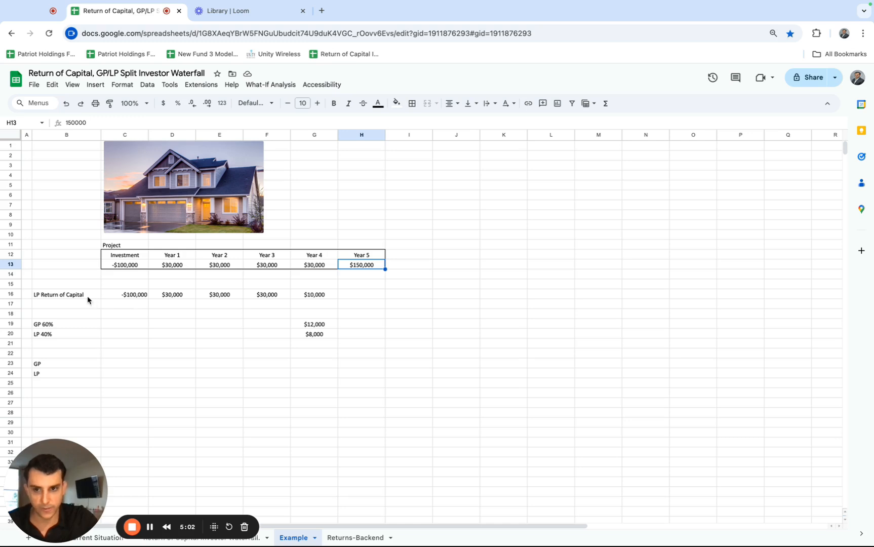
Calculate the GP's 60% share of the Year 5 project cash flow in H19 with =.6*H13.
{"action": "left_click_drag", "start_coordinate": [85, 295], "coordinate": [172, 296]}
{"action": "left_click", "coordinate": [377, 268]}
{"action": "left_click_drag", "start_coordinate": [366, 293], "coordinate": [129, 293]}
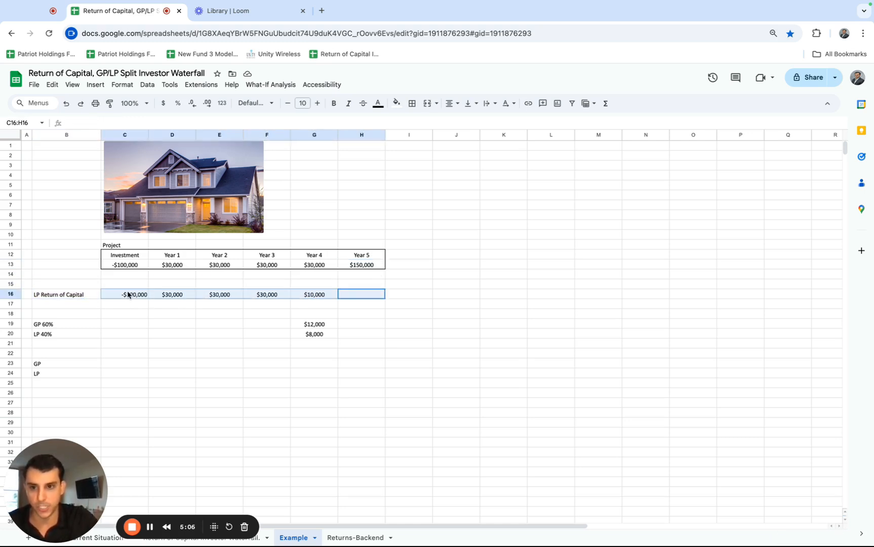
{"action": "left_click", "coordinate": [372, 265]}
{"action": "left_click", "coordinate": [362, 328]}
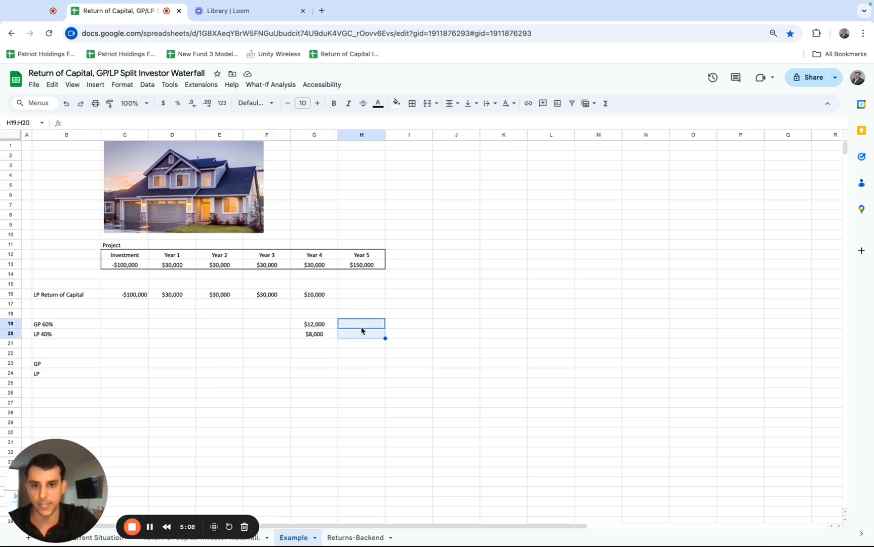
{"action": "type", "text": "=.6*"}
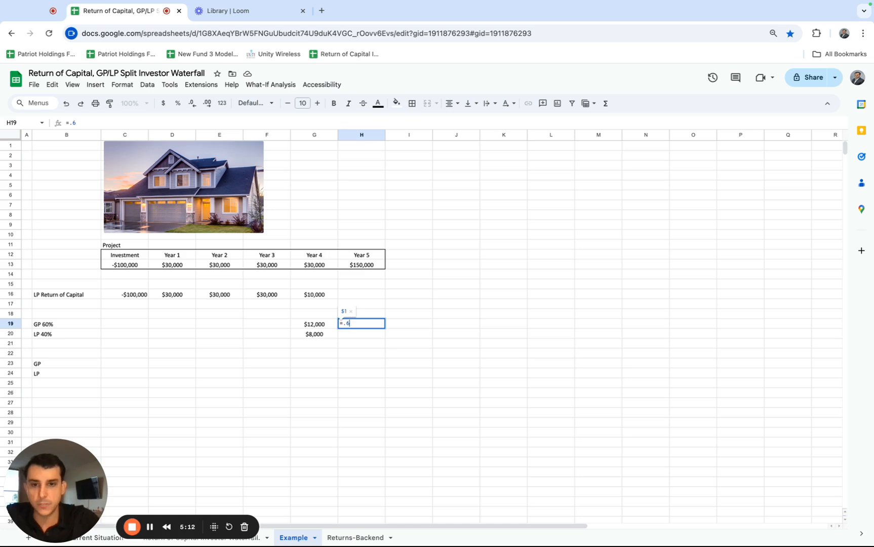
{"action": "left_click", "coordinate": [363, 268]}
{"action": "key", "text": "Return"}
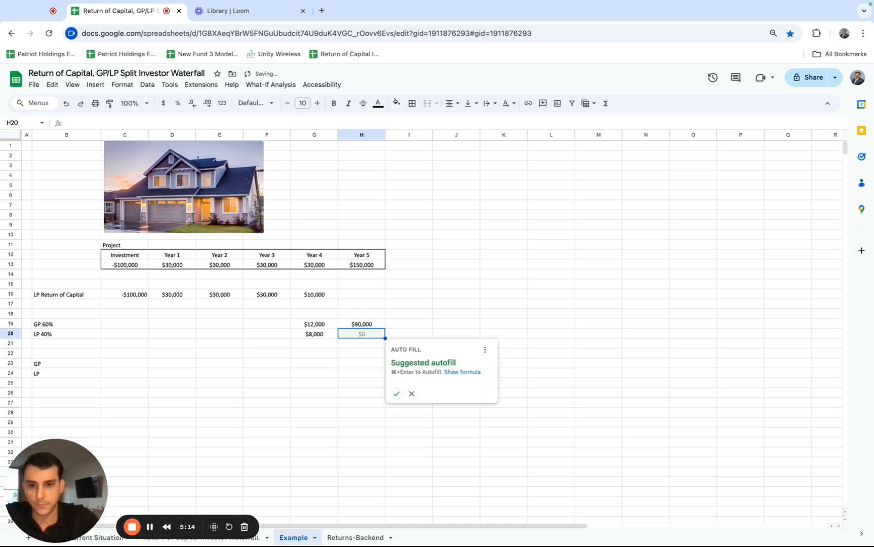
Calculate the LP's 40% share of the Year 5 project cash flow in H20 with =.4*H13.
{"action": "type", "text": "text \"=.4*\""}
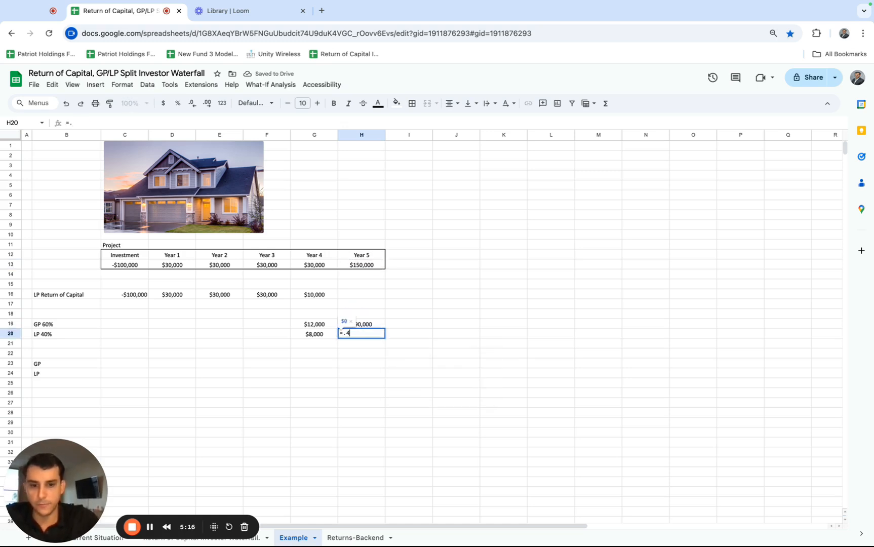
{"action": "left_click", "coordinate": [360, 268]}
{"action": "key", "text": "Return"}
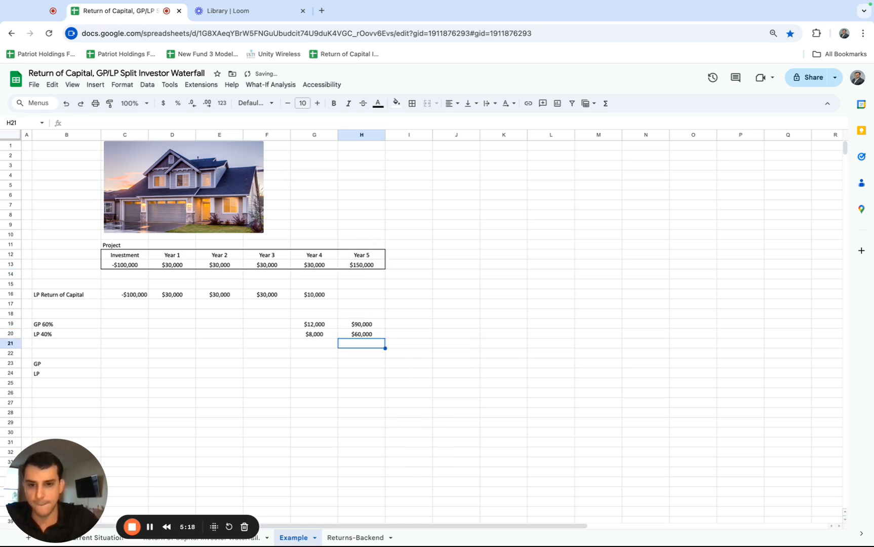
Move the LP label to B26 and the GP label to B27, leaving B23:B24 empty.
{"action": "left_click", "coordinate": [51, 366]}
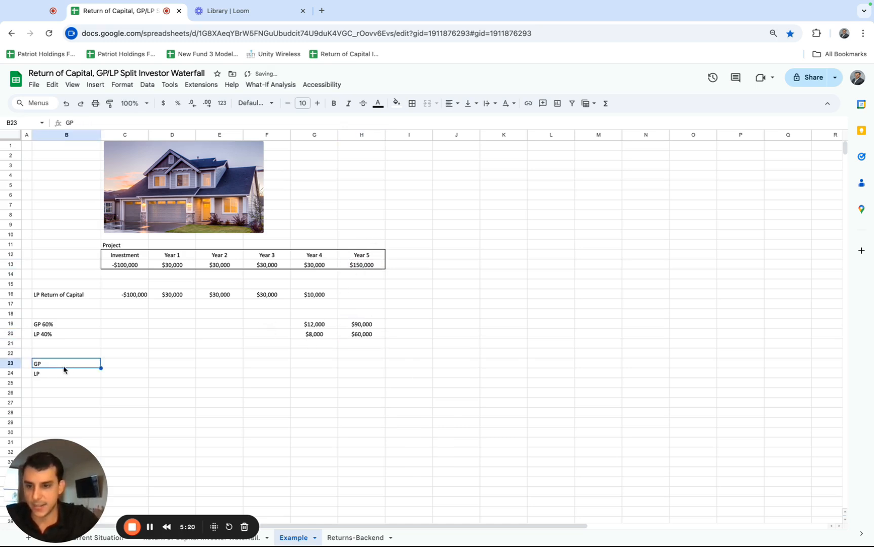
{"action": "left_click", "coordinate": [61, 375]}
{"action": "key", "text": "ctrl+c"}
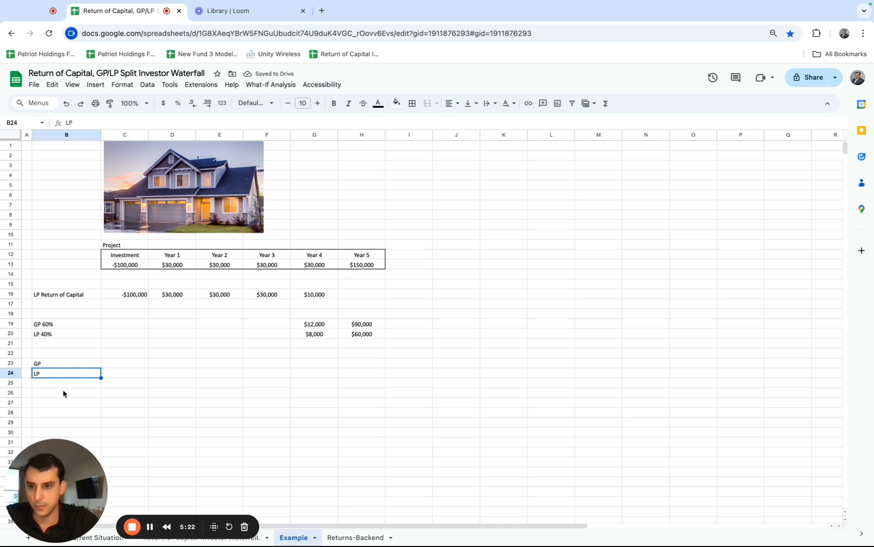
{"action": "left_click", "coordinate": [62, 392]}
{"action": "key", "text": "ctrl+v"}
{"action": "left_click", "coordinate": [53, 366]}
{"action": "key", "text": "ctrl+c"}
{"action": "left_click", "coordinate": [53, 403]}
{"action": "key", "text": "ctrl+v"}
{"action": "left_click", "coordinate": [51, 364]}
{"action": "left_click", "coordinate": [55, 374]}
Add the LP's return of capital and 40% share in C26 with =C16+C20 and fill it across to H26.
{"action": "key", "text": "Down"}
{"action": "key", "text": "Down"}
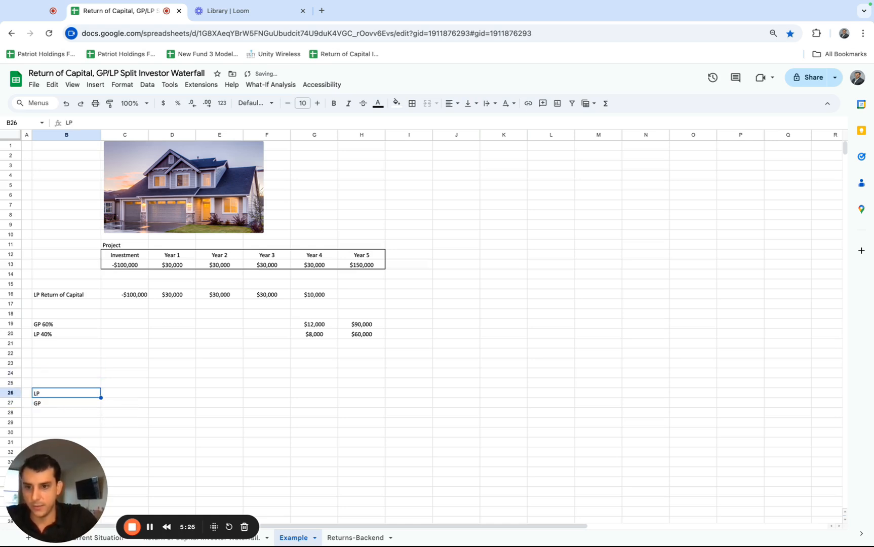
{"action": "key", "text": "Right"}
{"action": "type", "text": "="}
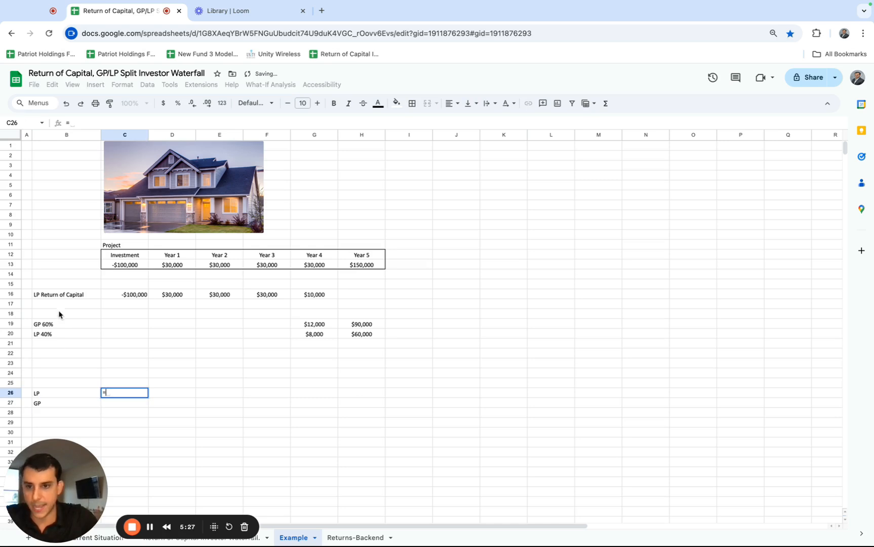
{"action": "left_click", "coordinate": [117, 297]}
{"action": "type", "text": "+"}
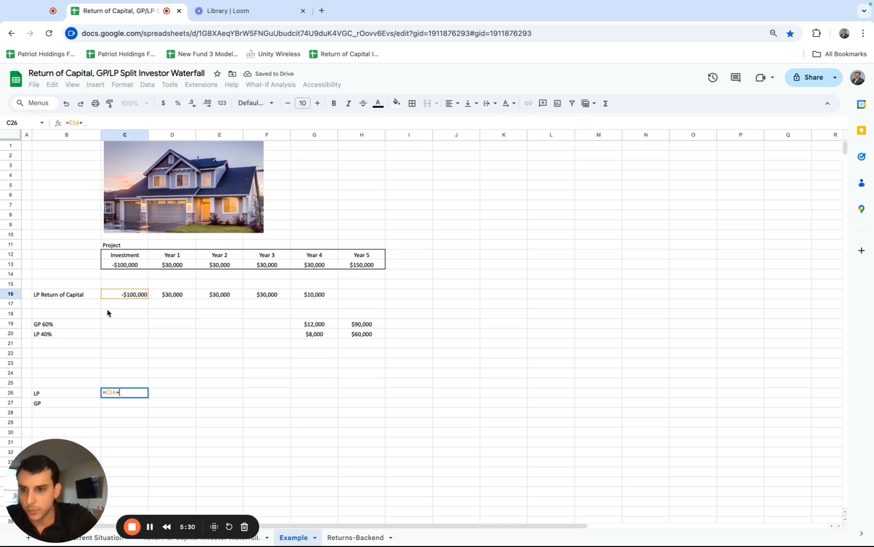
{"action": "left_click", "coordinate": [108, 334]}
{"action": "key", "text": "Return"}
{"action": "left_click", "coordinate": [135, 395]}
{"action": "left_click_drag", "start_coordinate": [368, 397], "coordinate": [367, 397]}
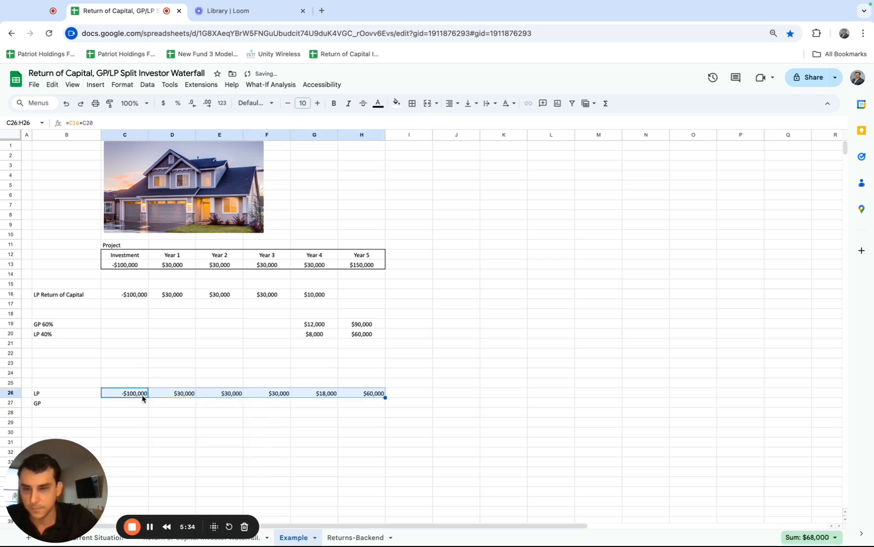
Link the GP's cash flow in C27 to C19 and fill the formula across to H27.
{"action": "left_click", "coordinate": [119, 408]}
{"action": "type", "text": "="}
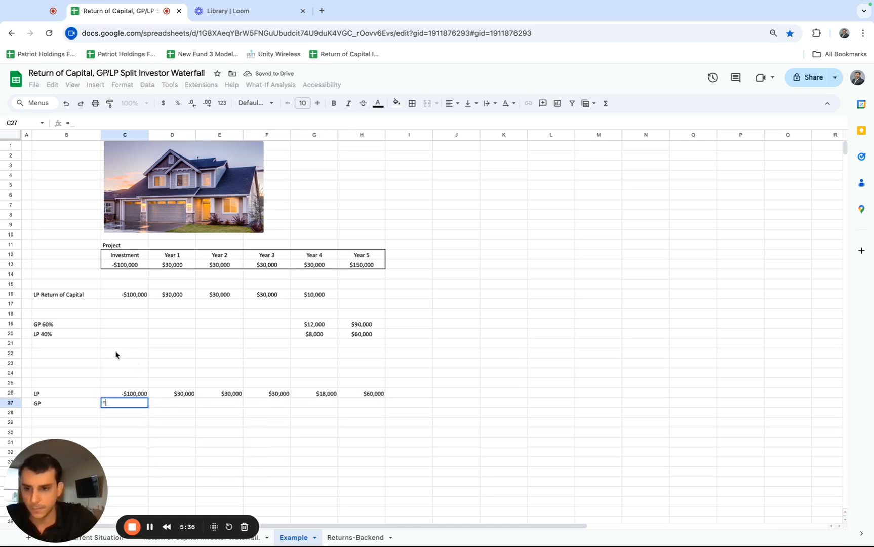
{"action": "left_click", "coordinate": [112, 325]}
{"action": "key", "text": "Return"}
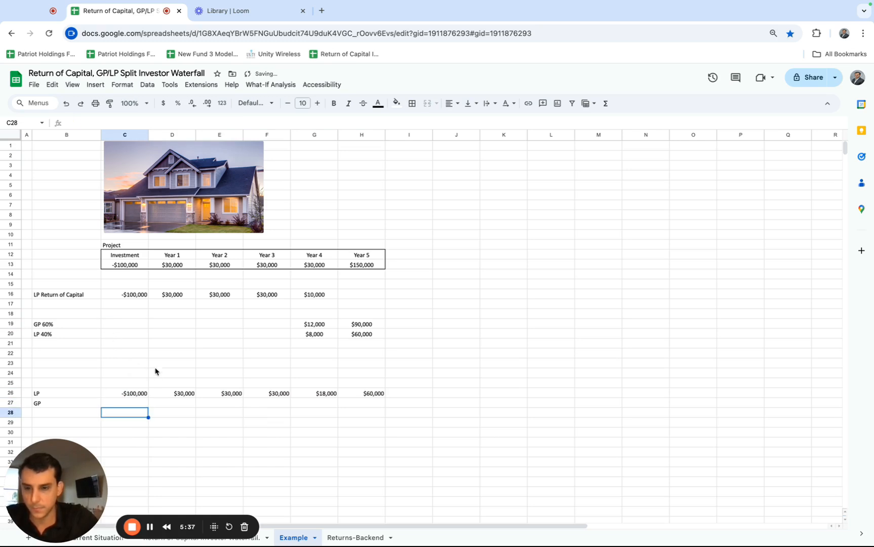
{"action": "left_click", "coordinate": [144, 406]}
{"action": "left_click_drag", "start_coordinate": [147, 407], "coordinate": [381, 405]}
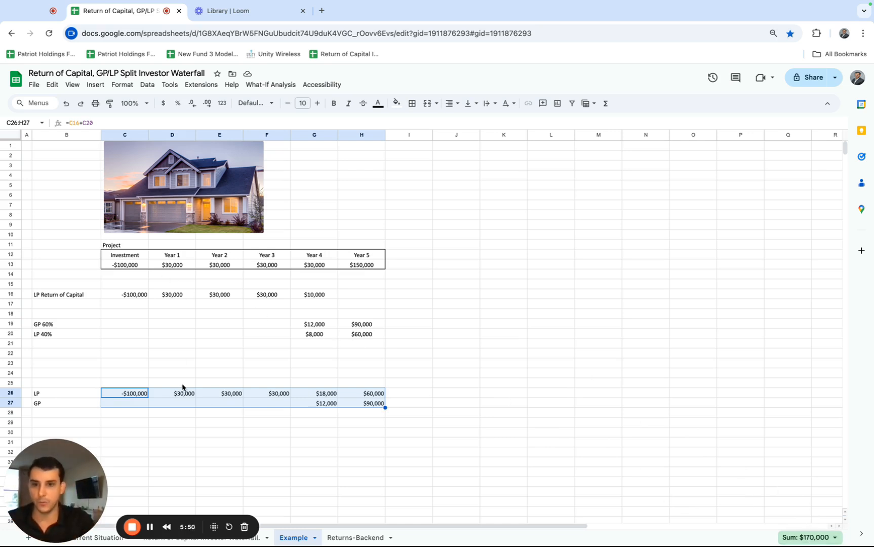
Check the sum of the LP and GP distributions in D26:H27 against the project cash flows in D13:H13.
{"action": "left_click", "coordinate": [142, 397]}
{"action": "left_click_drag", "start_coordinate": [162, 397], "coordinate": [357, 406]}
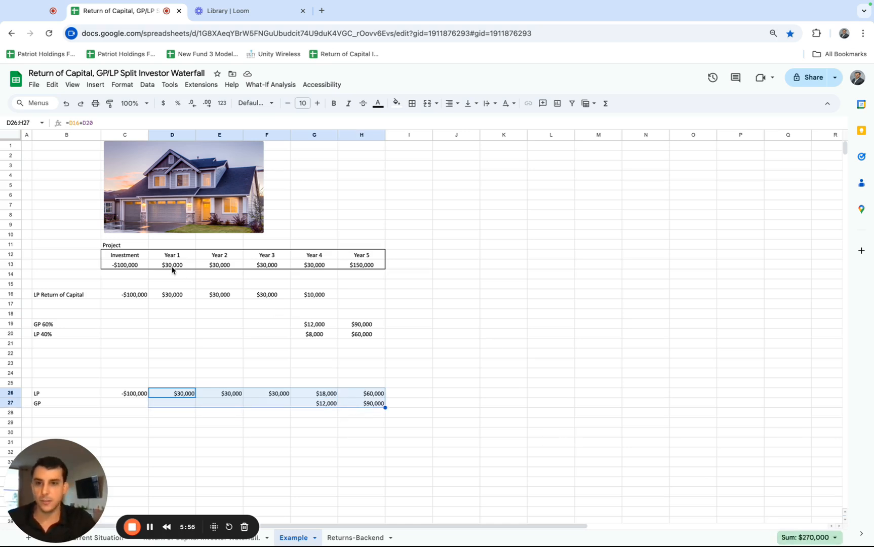
{"action": "left_click_drag", "start_coordinate": [174, 267], "coordinate": [348, 268]}
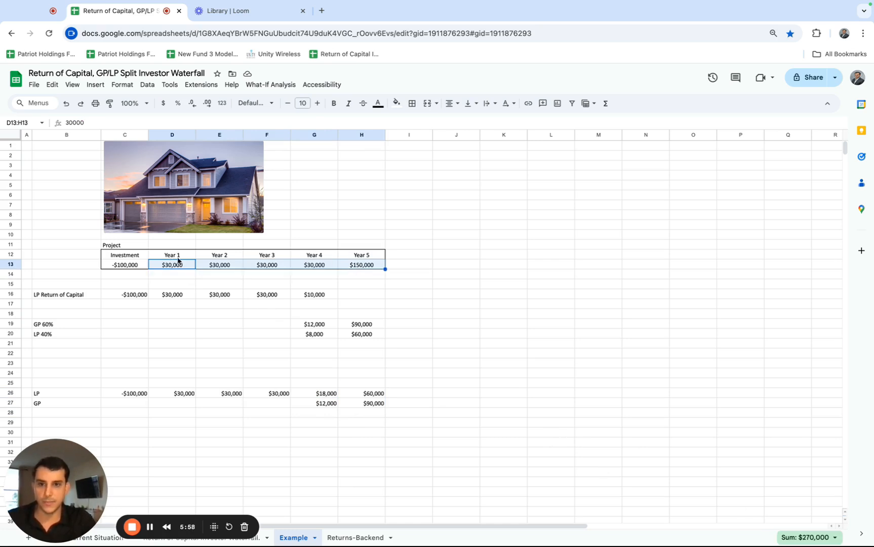
{"action": "left_click_drag", "start_coordinate": [392, 313], "coordinate": [762, 454]}
{"action": "left_click", "coordinate": [684, 480]}
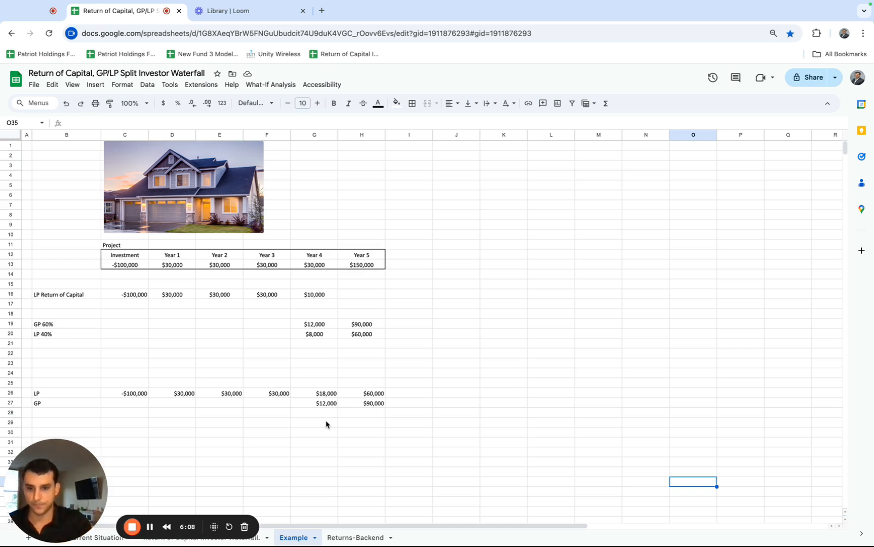
Open the Return of Capital Investor Waterfall sheet and review its two tiers and the LP/GP split percentages.
{"action": "left_click", "coordinate": [248, 542]}
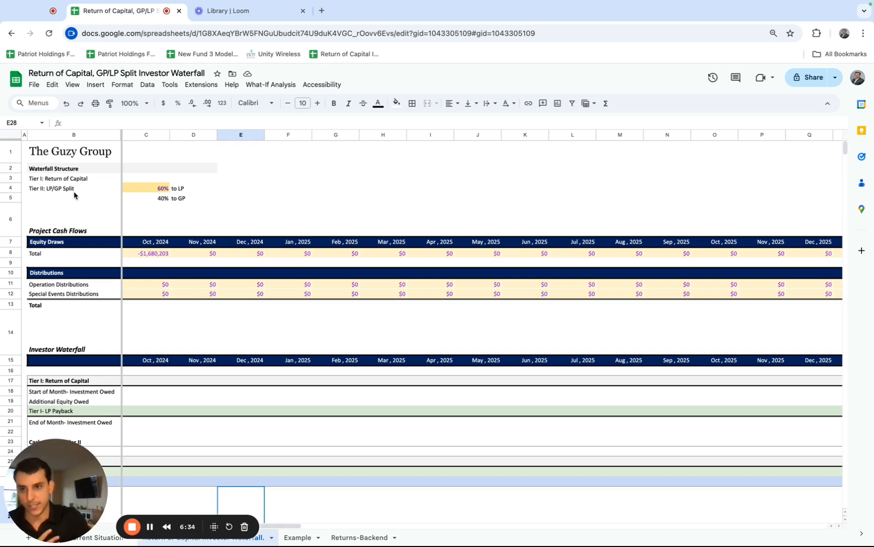
{"action": "left_click", "coordinate": [70, 171]}
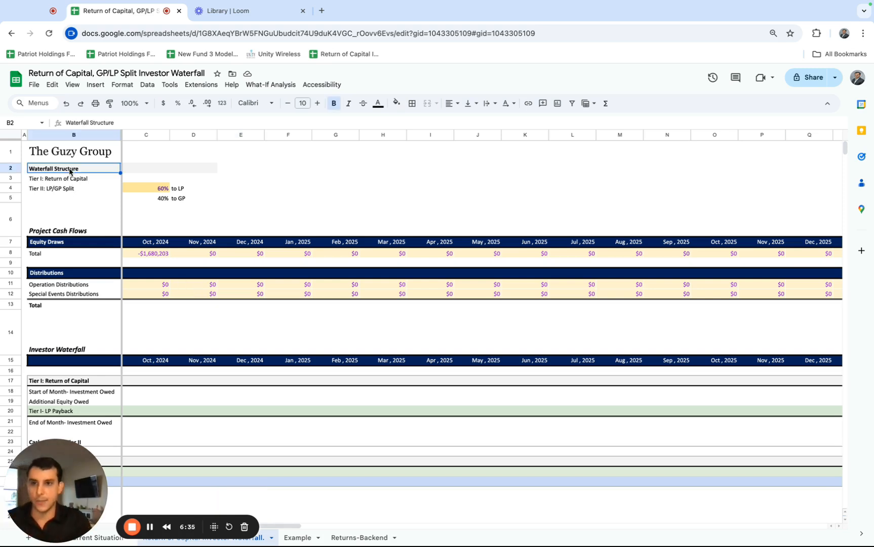
{"action": "left_click", "coordinate": [76, 183]}
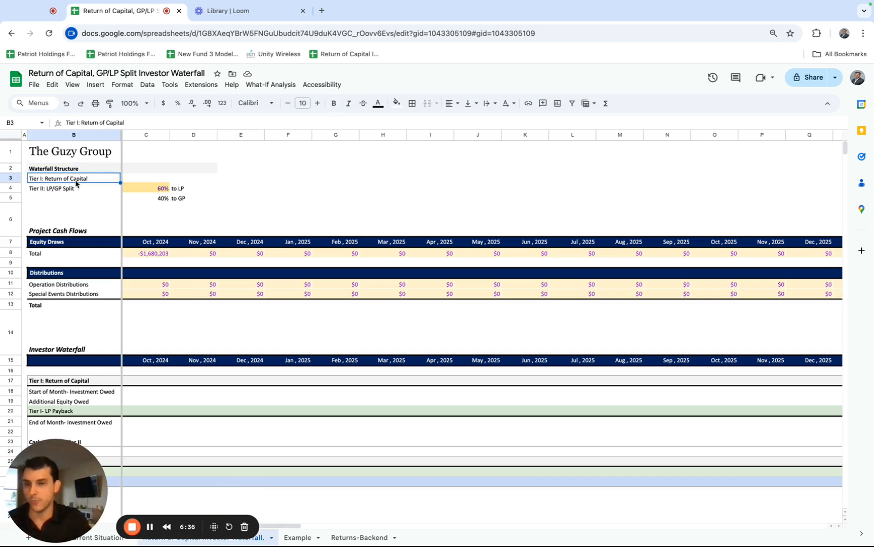
{"action": "left_click", "coordinate": [77, 191]}
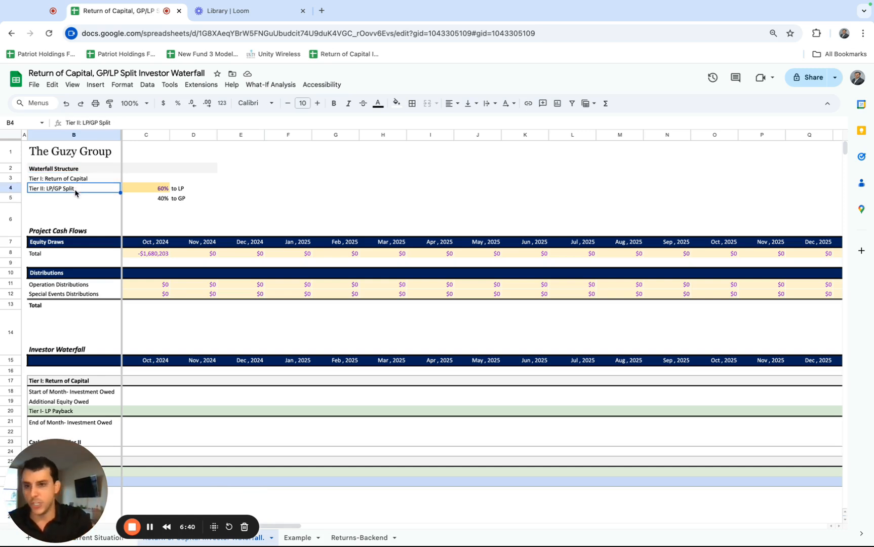
{"action": "left_click_drag", "start_coordinate": [145, 195], "coordinate": [197, 200]}
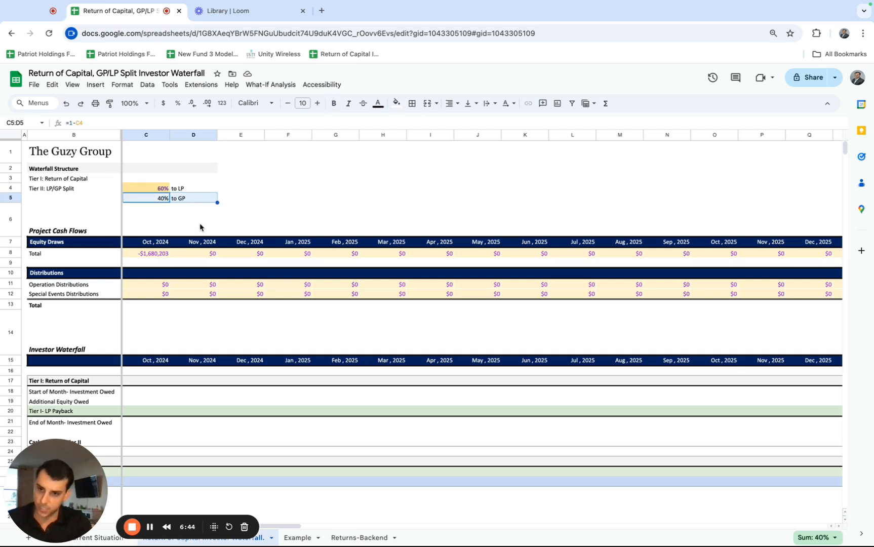
Compare the Project Cash Flows section in rows 6:12 with the project table in C11:H13 of the Example sheet.
{"action": "scroll", "coordinate": [200, 255], "scroll_direction": "down", "scroll_amount": 1}
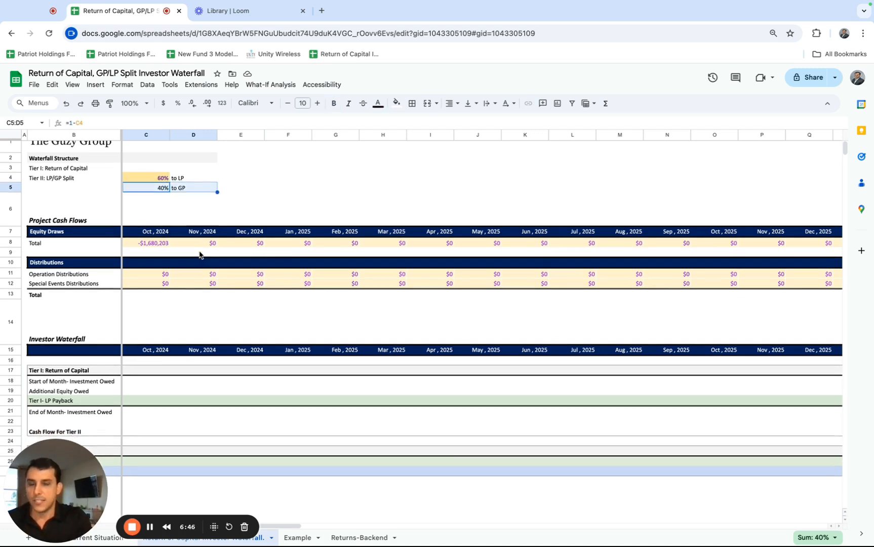
{"action": "left_click", "coordinate": [14, 220]}
{"action": "left_click_drag", "start_coordinate": [14, 220], "coordinate": [20, 288]}
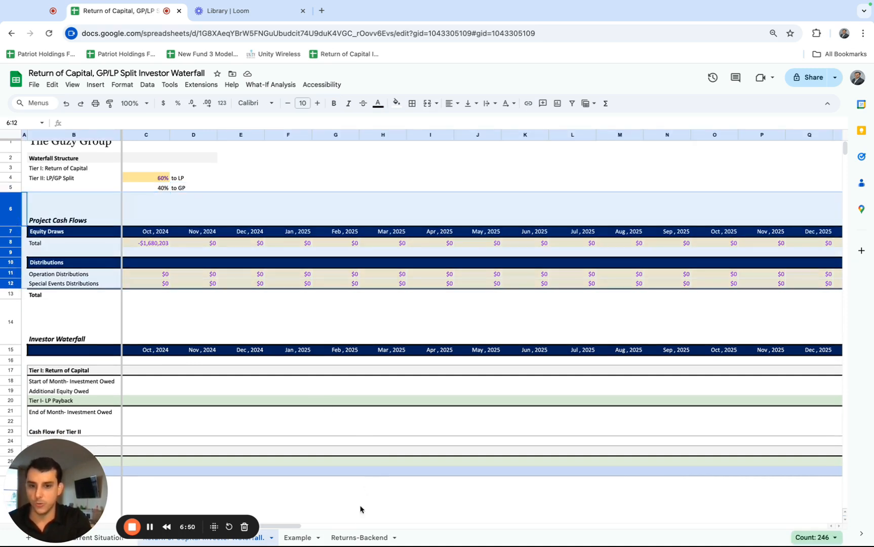
{"action": "left_click", "coordinate": [297, 537]}
{"action": "left_click_drag", "start_coordinate": [127, 246], "coordinate": [366, 262]}
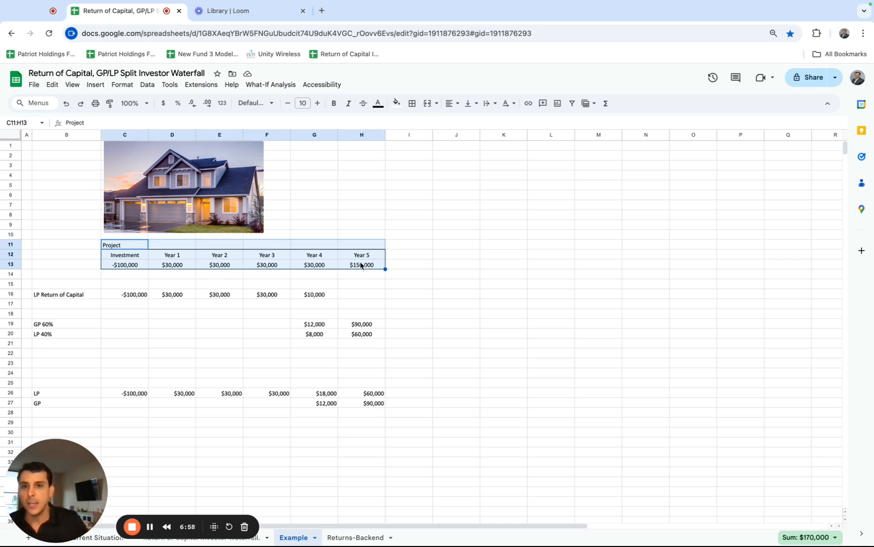
{"action": "left_click_drag", "start_coordinate": [131, 246], "coordinate": [349, 266]}
Return to the Return of Capital Investor Waterfall sheet and examine the Equity Draws section and its October 2024 total in C8.
{"action": "left_click", "coordinate": [234, 541]}
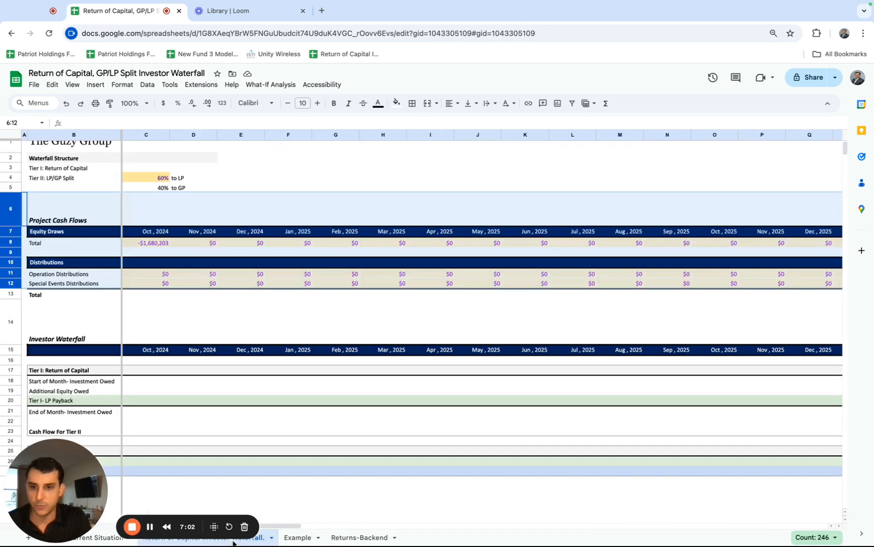
{"action": "left_click", "coordinate": [48, 224]}
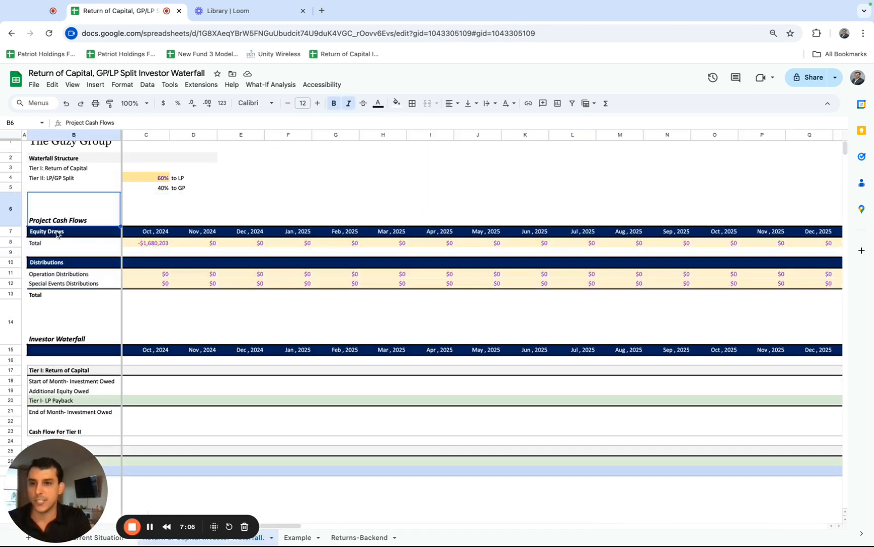
{"action": "left_click", "coordinate": [56, 234]}
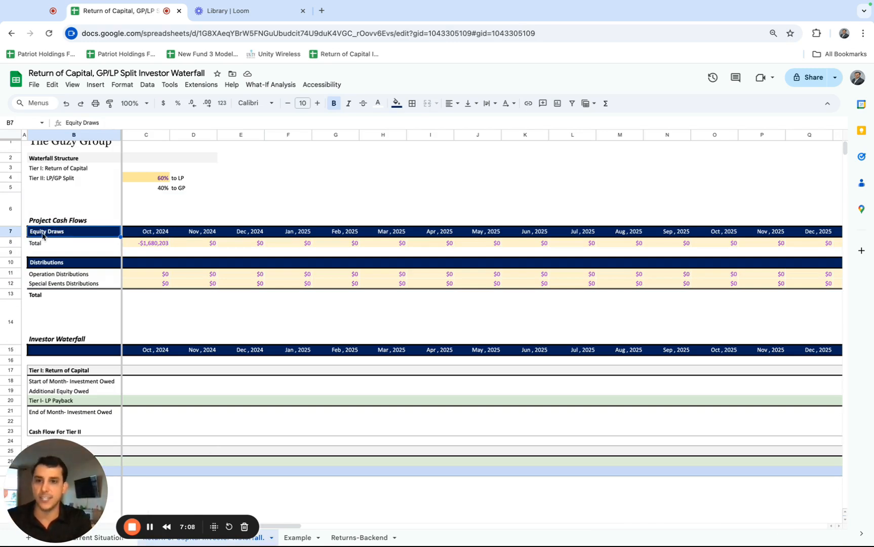
{"action": "left_click", "coordinate": [149, 242]}
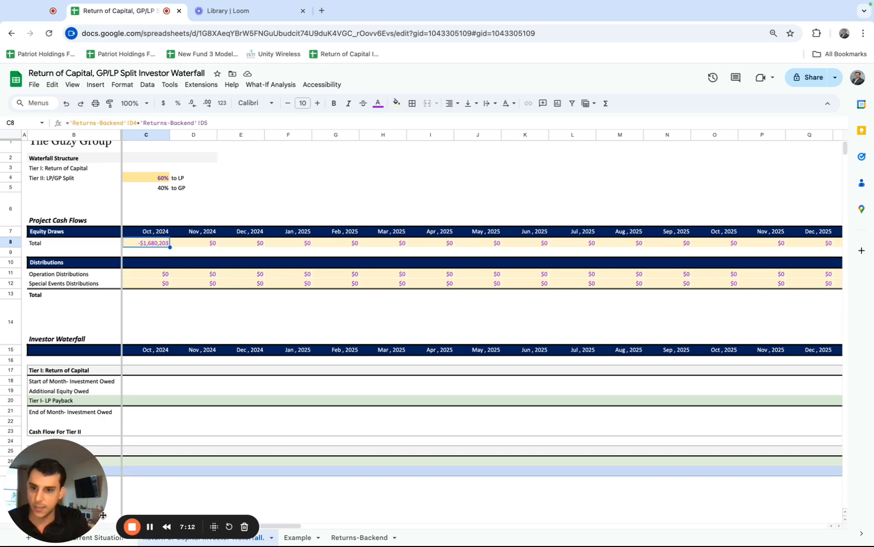
{"action": "left_click_drag", "start_coordinate": [103, 531], "coordinate": [174, 488]}
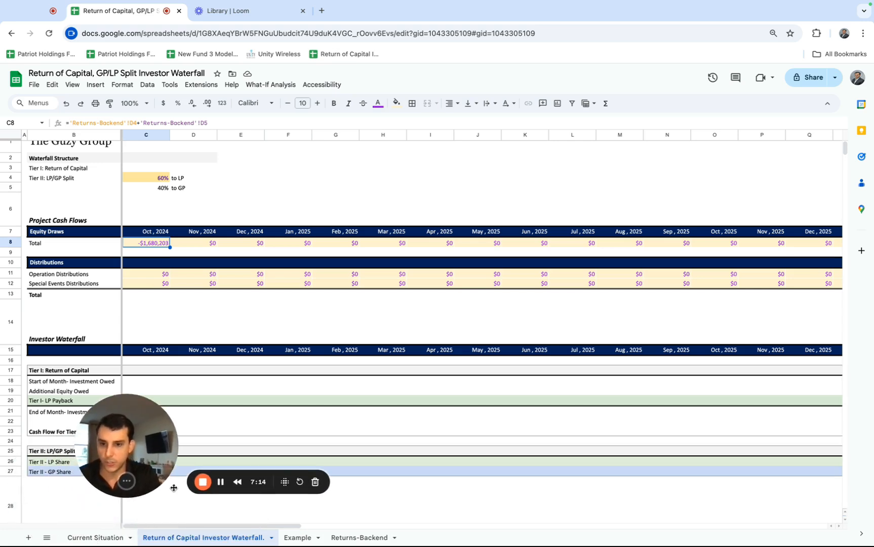
Review the Current Situation sheet's property evaluator, and return to the waterfall sheet to examine the Distributions section in rows 10:12.
{"action": "left_click", "coordinate": [99, 536]}
{"action": "scroll", "coordinate": [134, 223], "scroll_direction": "up", "scroll_amount": 3}
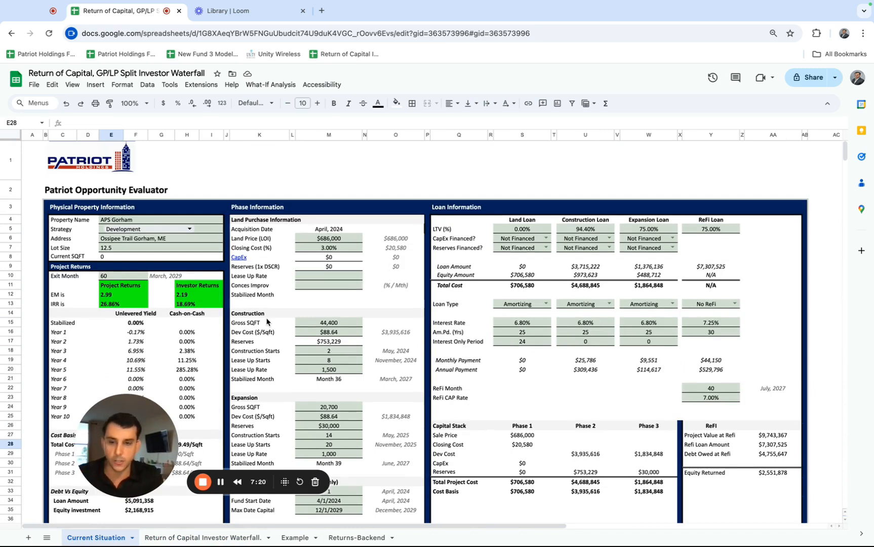
{"action": "left_click_drag", "start_coordinate": [177, 487], "coordinate": [135, 512]}
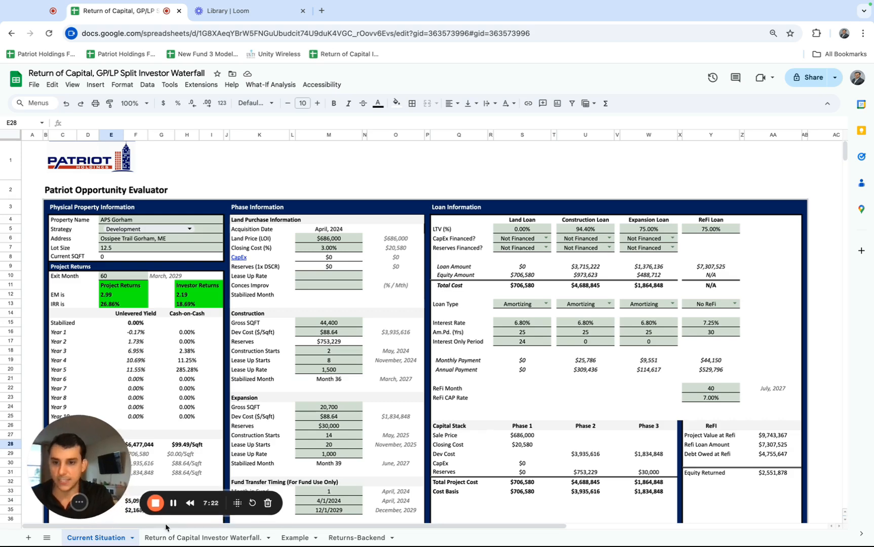
{"action": "left_click", "coordinate": [204, 539]}
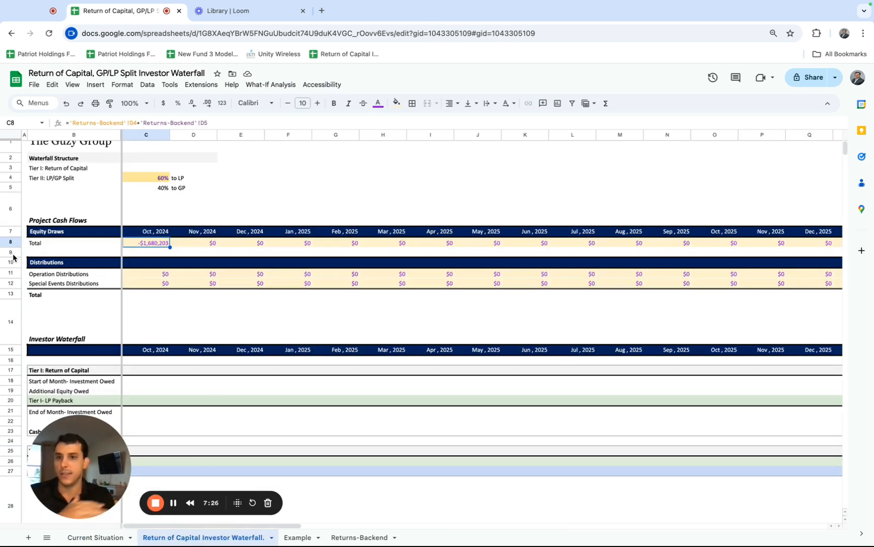
{"action": "left_click_drag", "start_coordinate": [13, 262], "coordinate": [11, 283]}
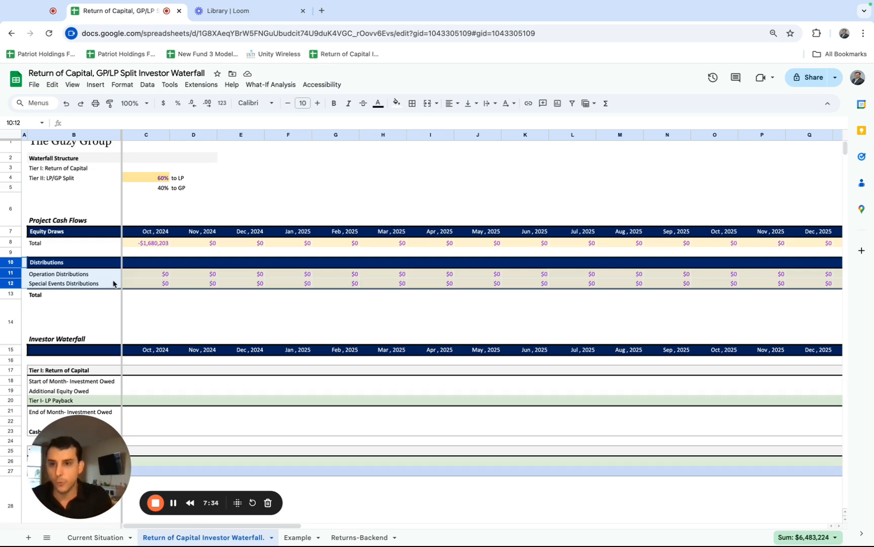
Review the Project Cash Flows section in rows 6:13 and examine the Equity Draws totals in row 8 across the monthly timeline.
{"action": "scroll", "coordinate": [142, 252], "scroll_direction": "up", "scroll_amount": 1}
{"action": "left_click_drag", "start_coordinate": [11, 230], "coordinate": [11, 305]}
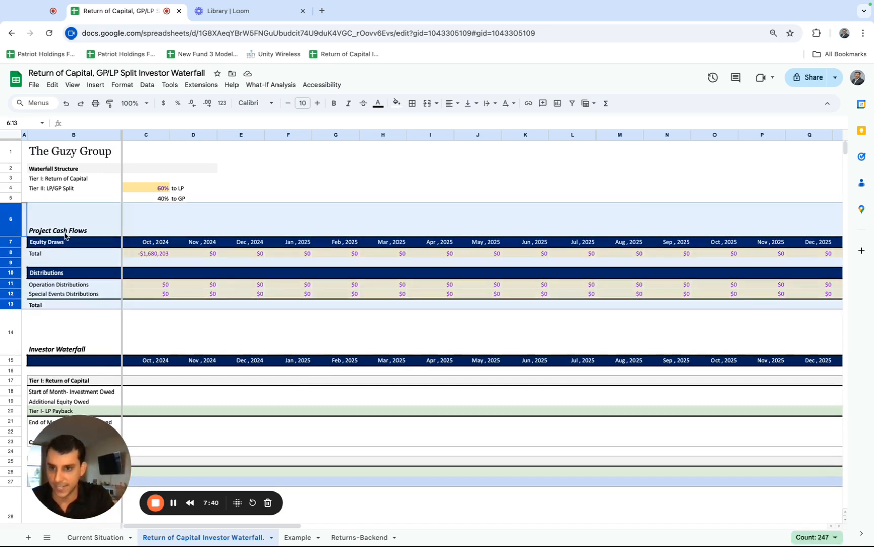
{"action": "left_click_drag", "start_coordinate": [66, 232], "coordinate": [64, 306]}
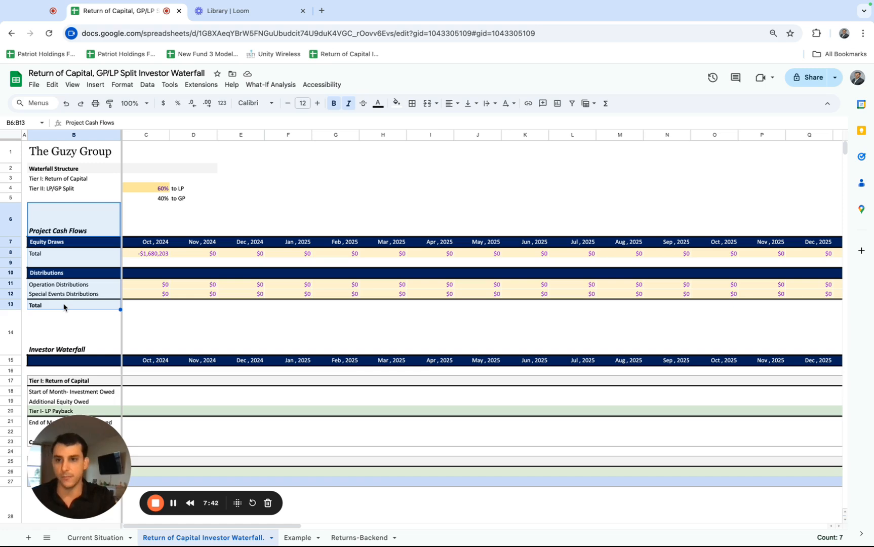
{"action": "left_click_drag", "start_coordinate": [45, 235], "coordinate": [46, 296]}
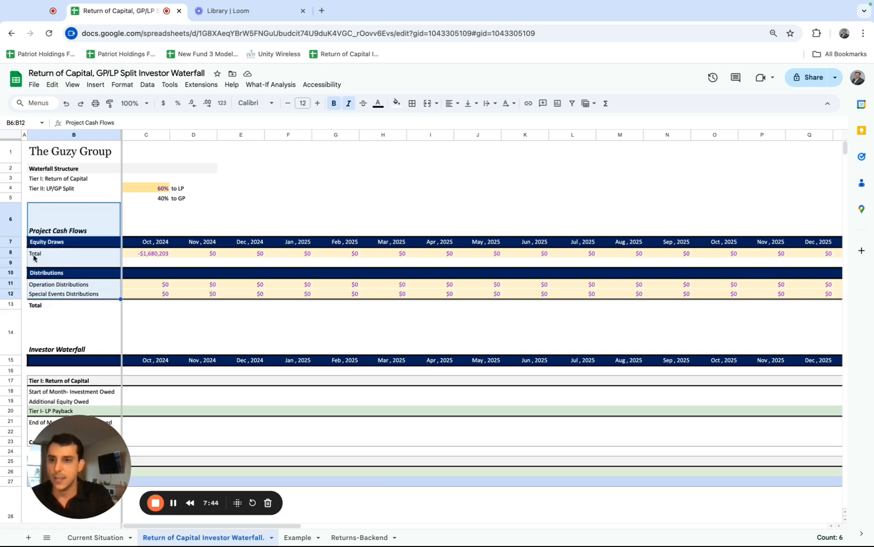
{"action": "left_click", "coordinate": [10, 242]}
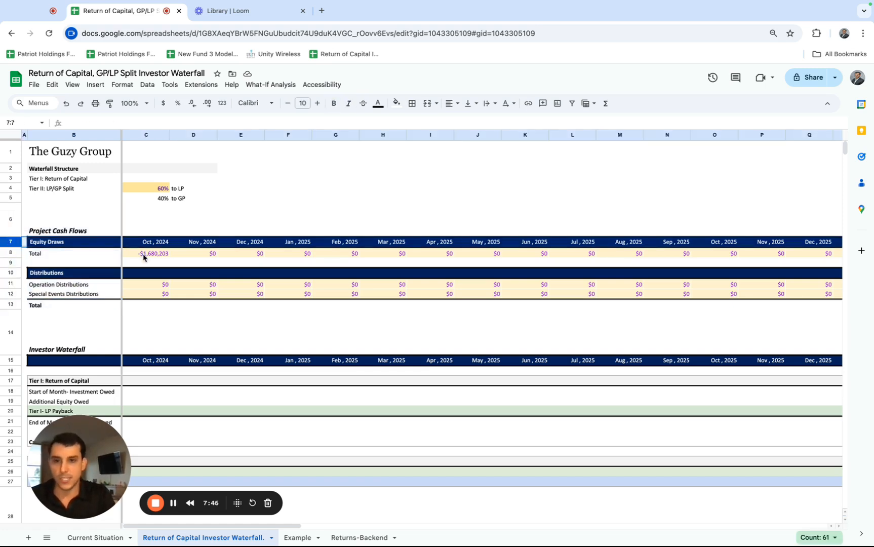
{"action": "left_click", "coordinate": [143, 257]}
{"action": "left_click", "coordinate": [154, 242]}
{"action": "left_click", "coordinate": [155, 254]}
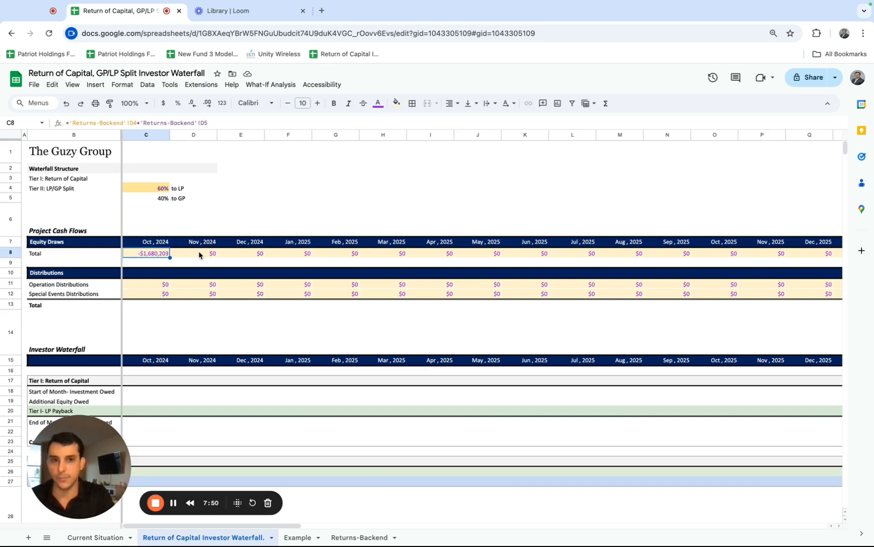
{"action": "scroll", "coordinate": [199, 255], "scroll_direction": "right", "scroll_amount": 5}
{"action": "scroll", "coordinate": [199, 254], "scroll_direction": "right", "scroll_amount": 20}
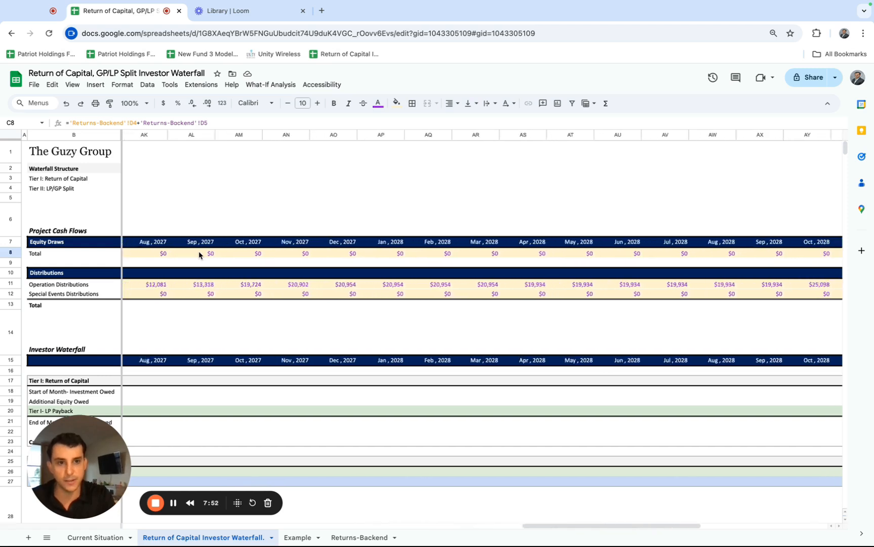
{"action": "scroll", "coordinate": [769, 245], "scroll_direction": "left", "scroll_amount": 20}
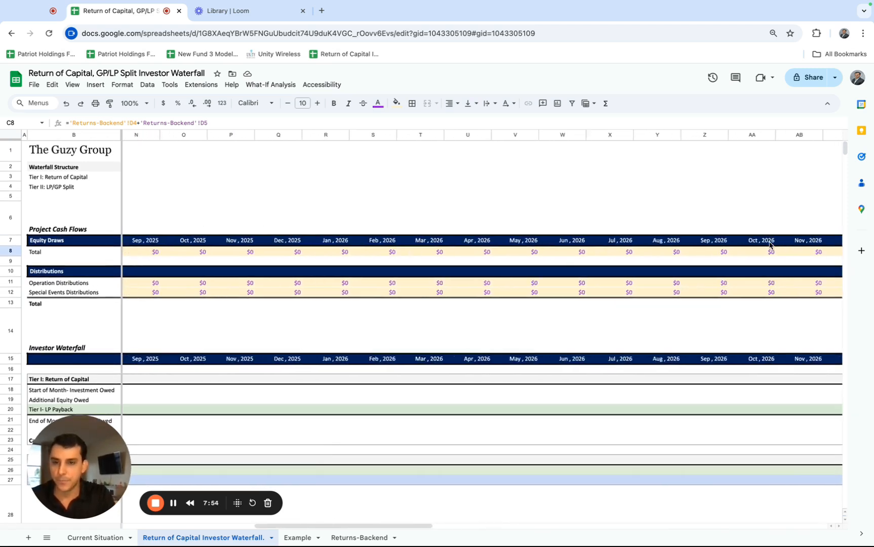
Examine the Operation Distributions and Special Events Distributions rows month by month through September 2029, ending at cell BJ12.
{"action": "left_click", "coordinate": [94, 275]}
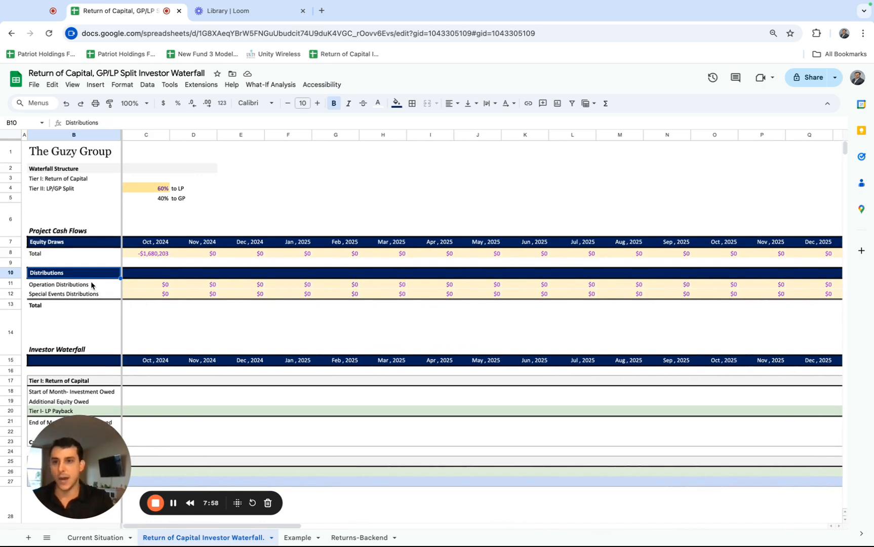
{"action": "left_click", "coordinate": [92, 285]}
{"action": "left_click", "coordinate": [88, 297]}
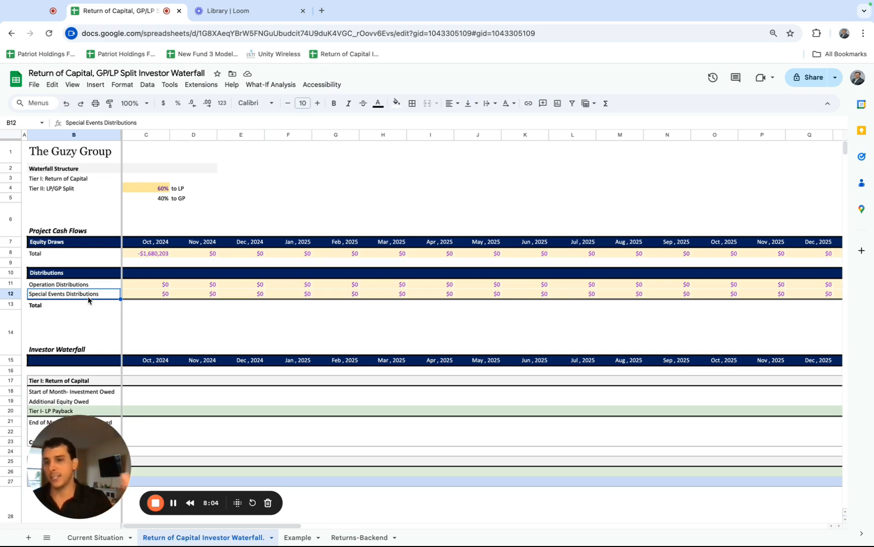
{"action": "left_click", "coordinate": [76, 284]}
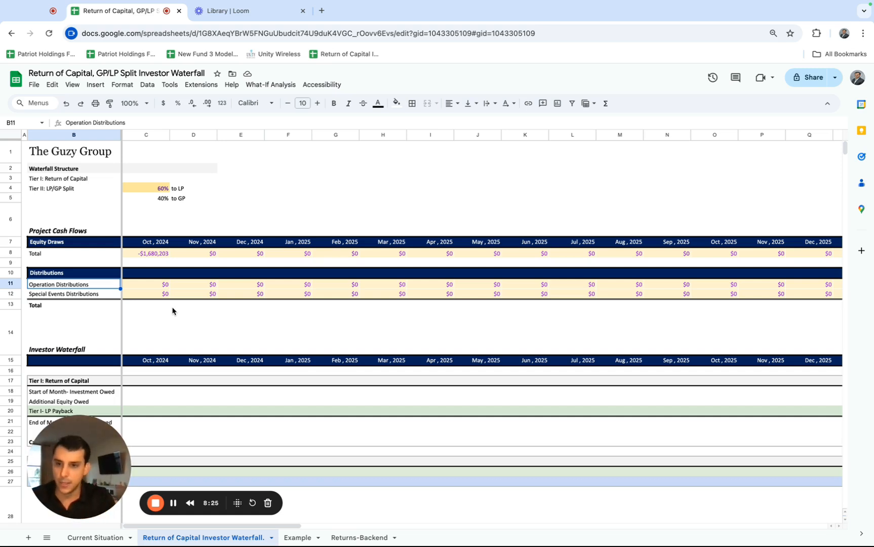
{"action": "left_click", "coordinate": [160, 285]}
{"action": "left_click", "coordinate": [10, 284]}
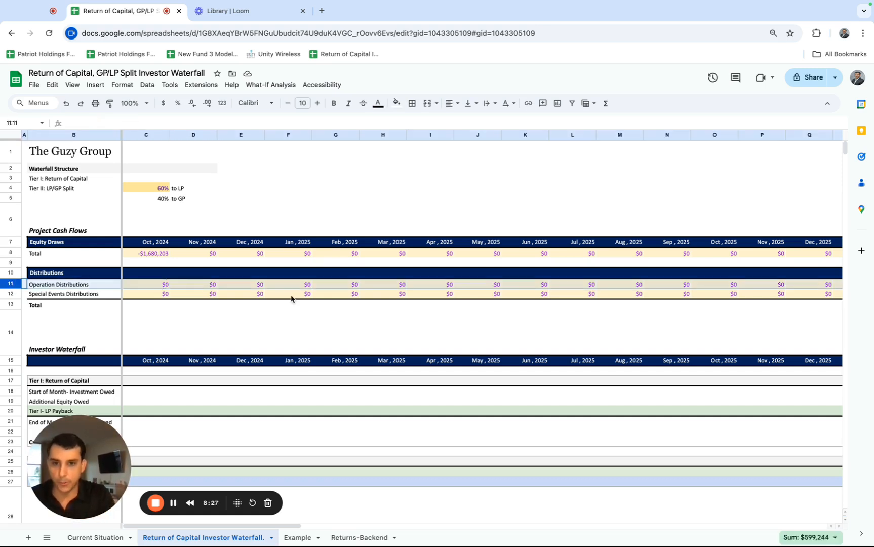
{"action": "scroll", "coordinate": [291, 299], "scroll_direction": "right", "scroll_amount": 15}
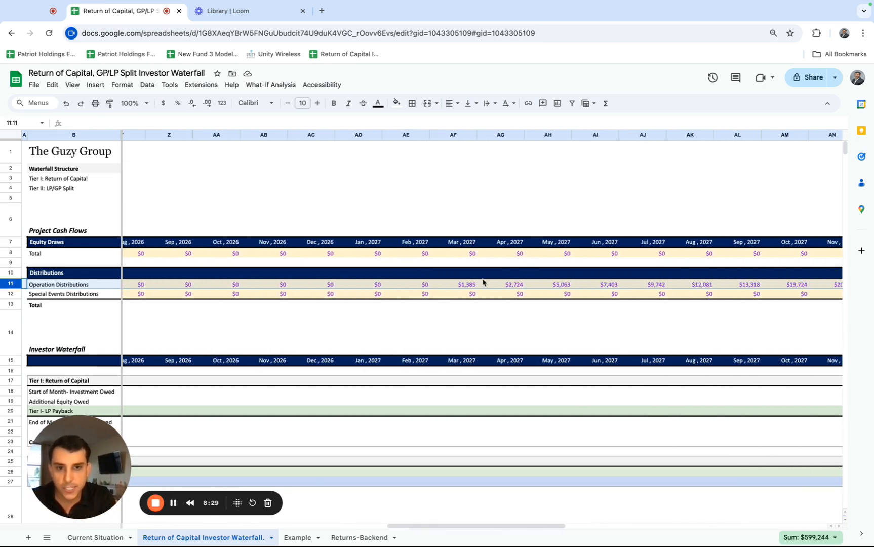
{"action": "scroll", "coordinate": [481, 285], "scroll_direction": "right", "scroll_amount": 1}
{"action": "scroll", "coordinate": [480, 284], "scroll_direction": "right", "scroll_amount": 12}
{"action": "left_click", "coordinate": [513, 285]}
{"action": "left_click", "coordinate": [592, 287], "text": "shift"}
{"action": "left_click", "coordinate": [825, 298]}
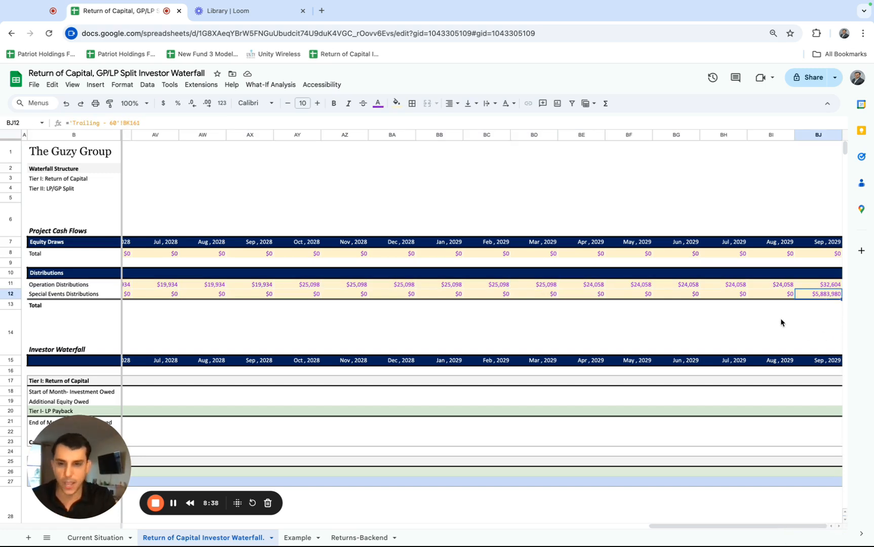
Total the October 2024 distributions in C13 with =sum(C11:C12) and fill the formula across the row to BJ13.
{"action": "scroll", "coordinate": [780, 318], "scroll_direction": "left", "scroll_amount": 20}
{"action": "scroll", "coordinate": [780, 318], "scroll_direction": "left", "scroll_amount": 3}
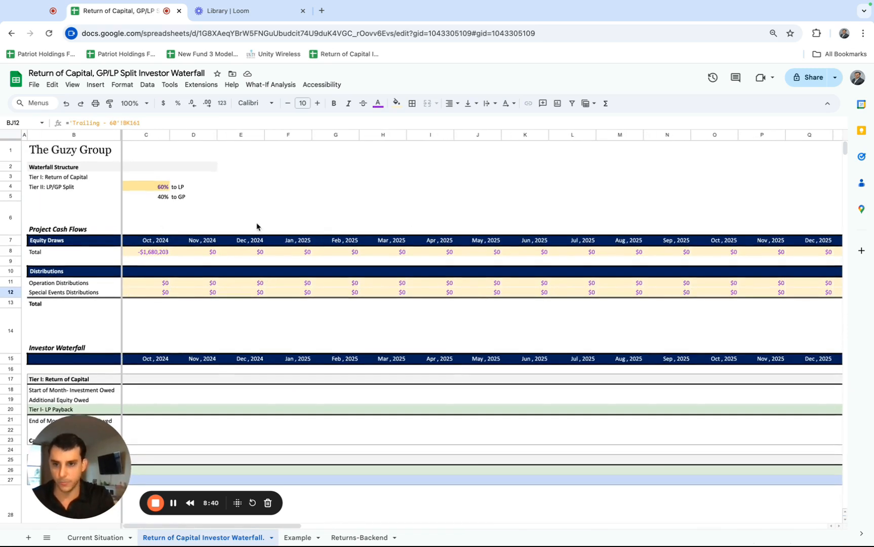
{"action": "left_click", "coordinate": [162, 251]}
{"action": "left_click", "coordinate": [146, 304]}
{"action": "type", "text": "=sum("}
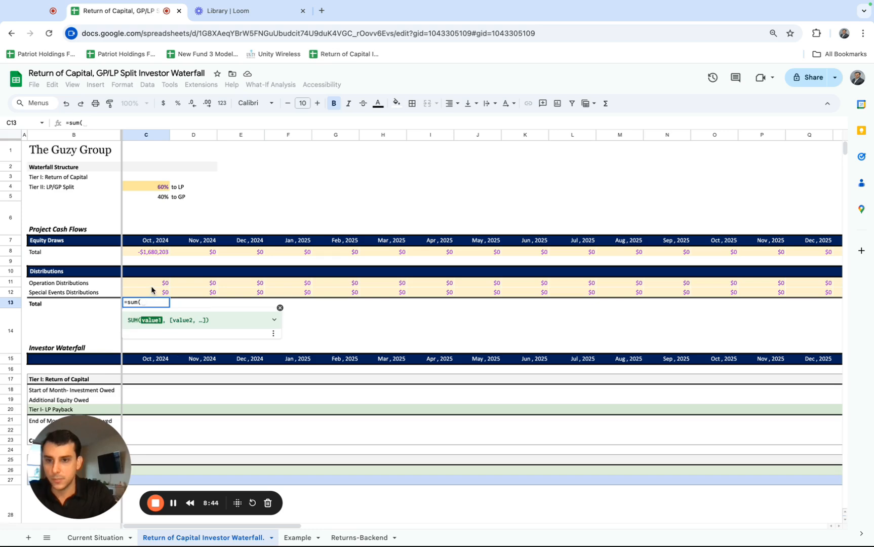
{"action": "left_click_drag", "start_coordinate": [152, 284], "coordinate": [151, 292]}
{"action": "key", "text": "Return"}
{"action": "key", "text": "Up"}
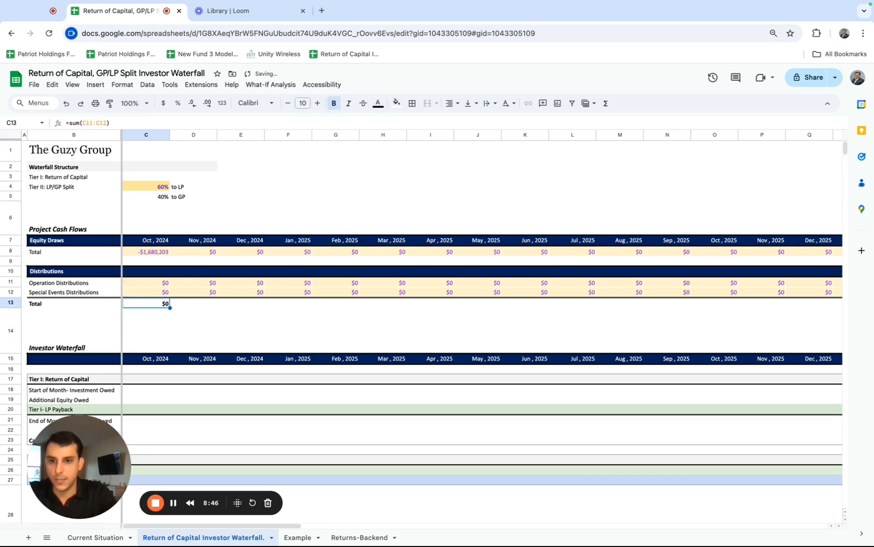
{"action": "key", "text": "ctrl+shift+Right"}
{"action": "key", "text": "ctrl+r"}
{"action": "scroll", "coordinate": [310, 367], "scroll_direction": "left", "scroll_amount": 20}
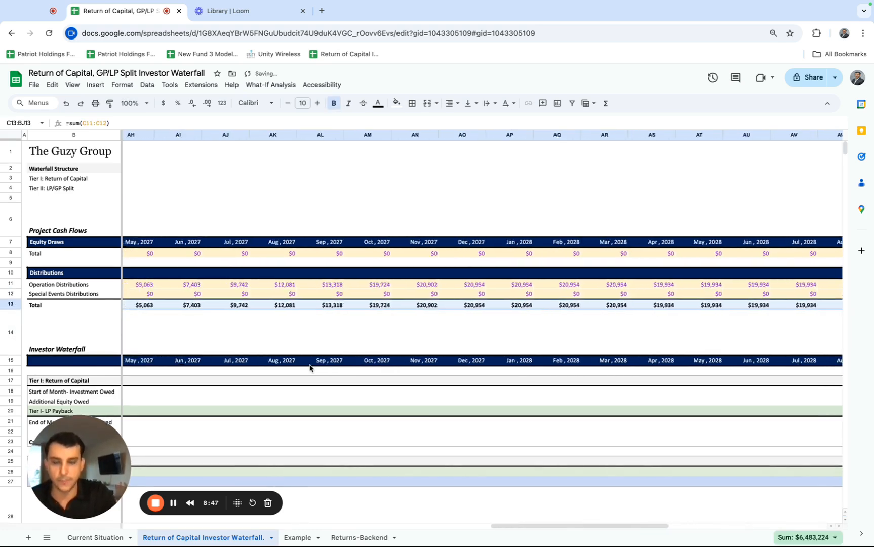
Enter 0 as the October 2024 Start of Month- Investment Owed in C18 of the Tier I section.
{"action": "scroll", "coordinate": [310, 367], "scroll_direction": "down", "scroll_amount": 2}
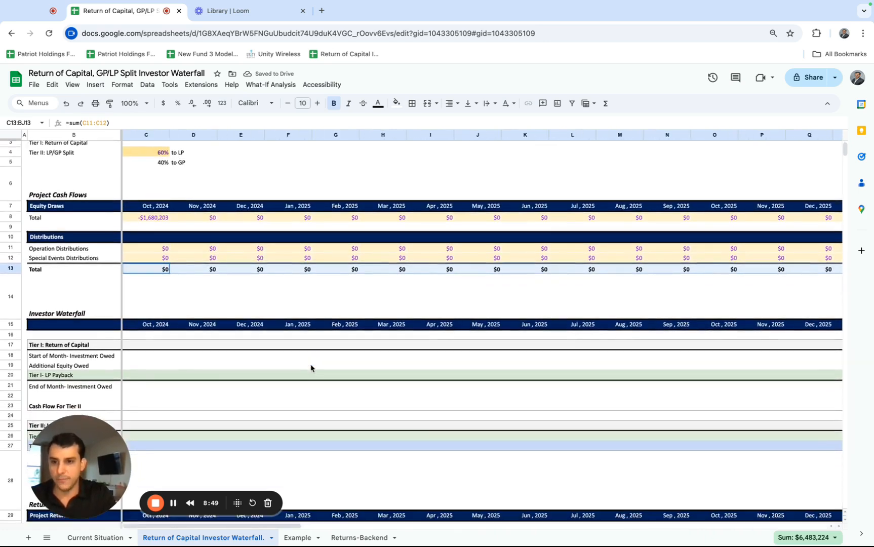
{"action": "scroll", "coordinate": [310, 367], "scroll_direction": "up", "scroll_amount": 2}
{"action": "left_click", "coordinate": [88, 179]}
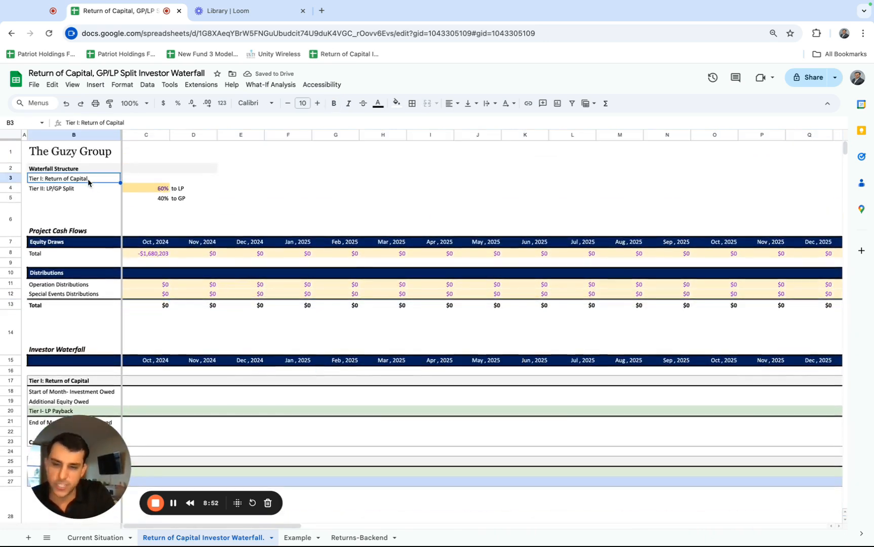
{"action": "scroll", "coordinate": [126, 274], "scroll_direction": "down", "scroll_amount": 1}
{"action": "scroll", "coordinate": [174, 327], "scroll_direction": "down", "scroll_amount": 1}
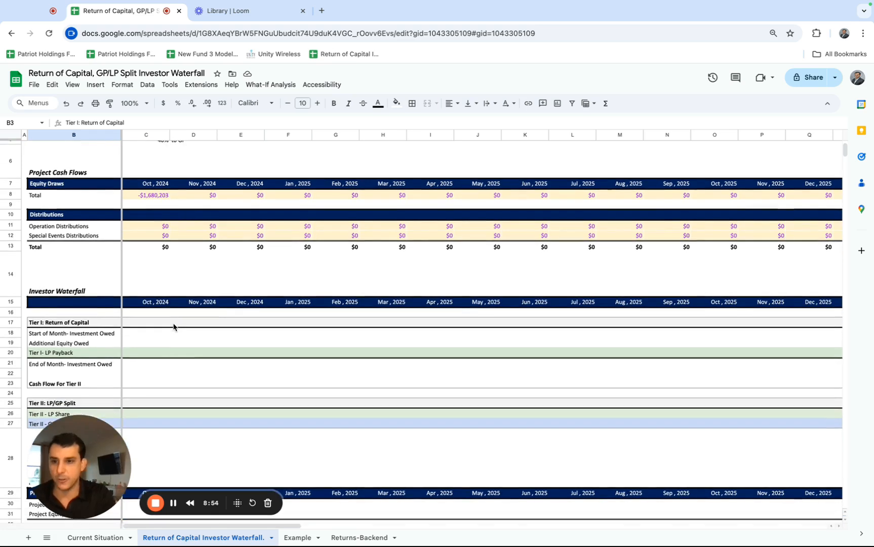
{"action": "scroll", "coordinate": [173, 326], "scroll_direction": "down", "scroll_amount": 1}
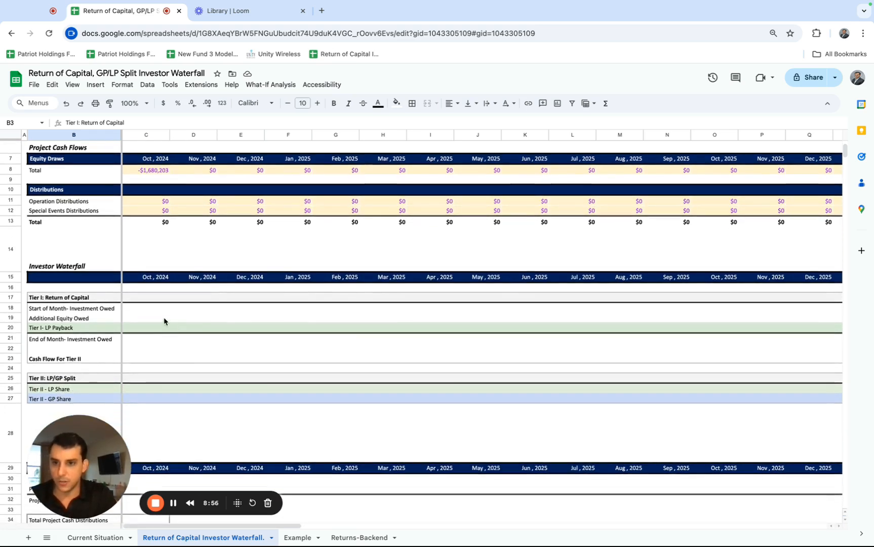
{"action": "left_click", "coordinate": [145, 311]}
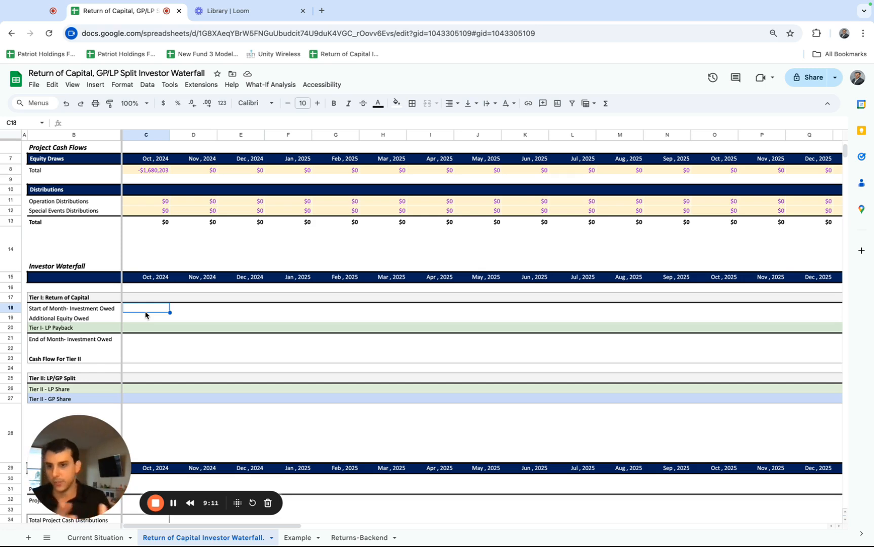
{"action": "scroll", "coordinate": [145, 314], "scroll_direction": "up", "scroll_amount": 1}
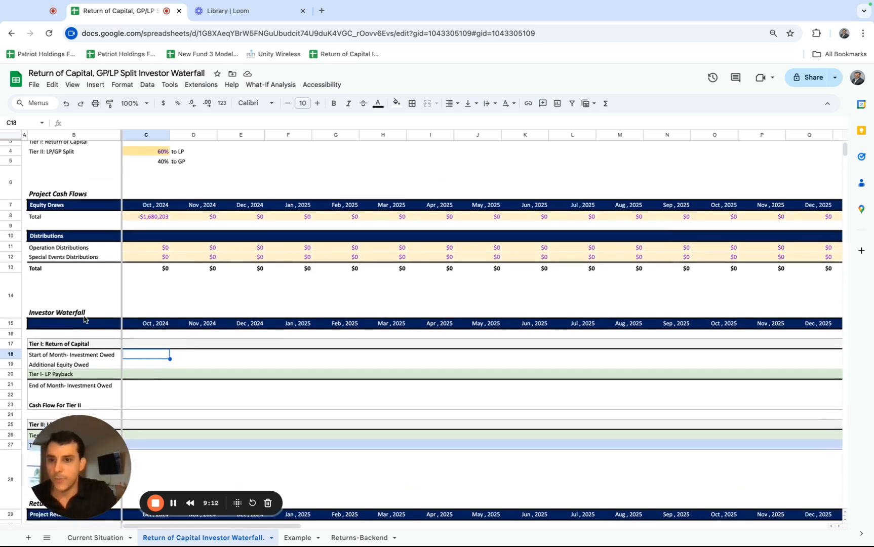
{"action": "left_click", "coordinate": [75, 358]}
{"action": "left_click", "coordinate": [131, 357]}
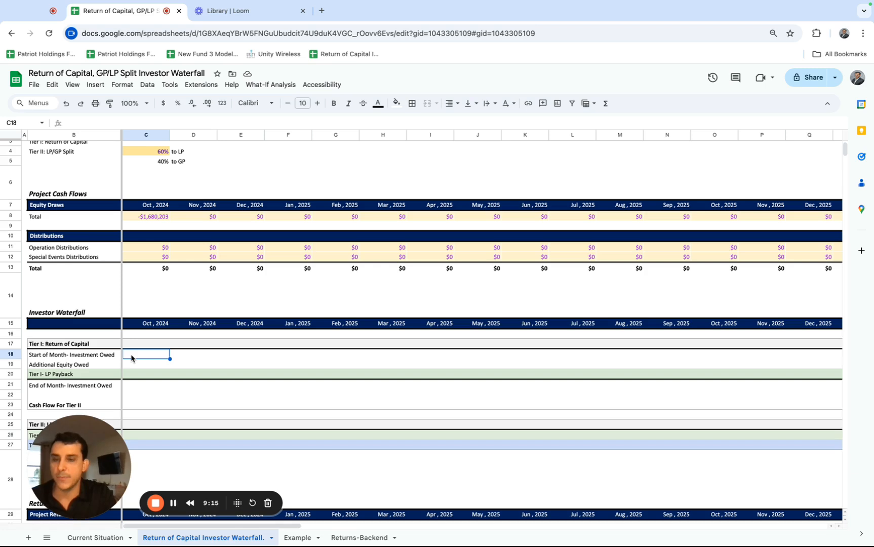
{"action": "scroll", "coordinate": [131, 357], "scroll_direction": "up", "scroll_amount": 1}
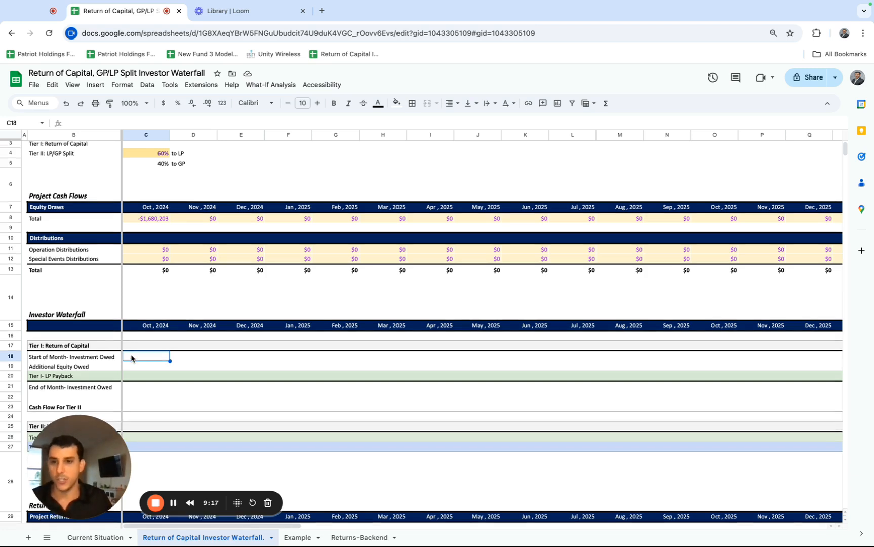
{"action": "type", "text": "0"}
{"action": "key", "text": "Return"}
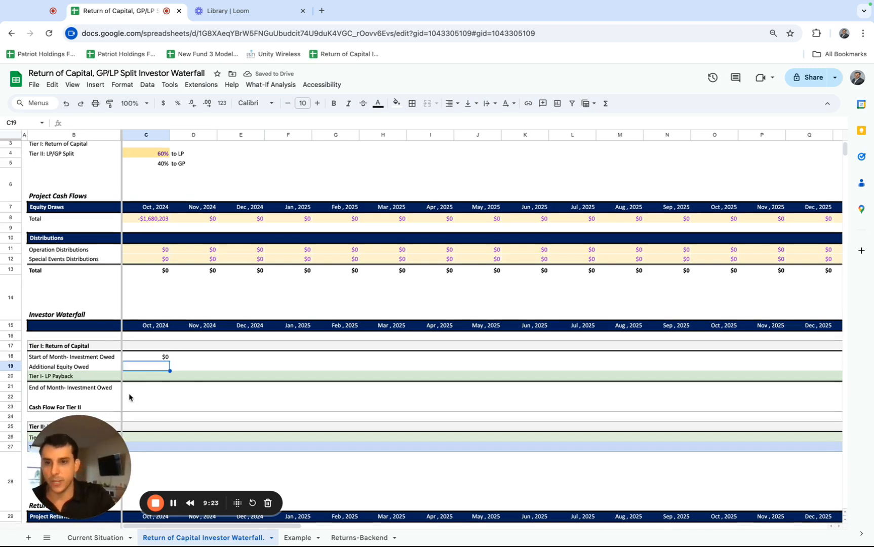
Set the October 2024 Additional Equity Owed in C19 to the negated equity draw with the formula =-C8.
{"action": "type", "text": "="}
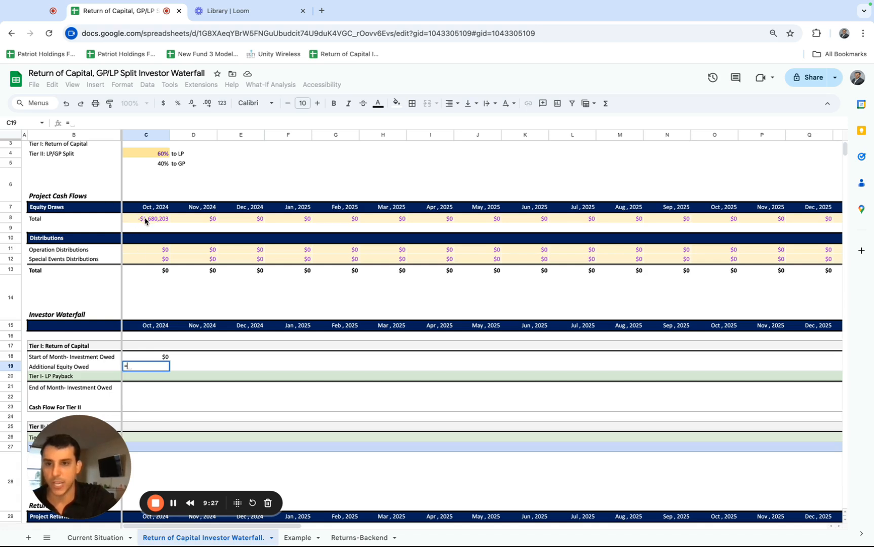
{"action": "type", "text": "-"}
{"action": "left_click", "coordinate": [150, 219]}
{"action": "key", "text": "Return"}
{"action": "type", "text": "\\"}
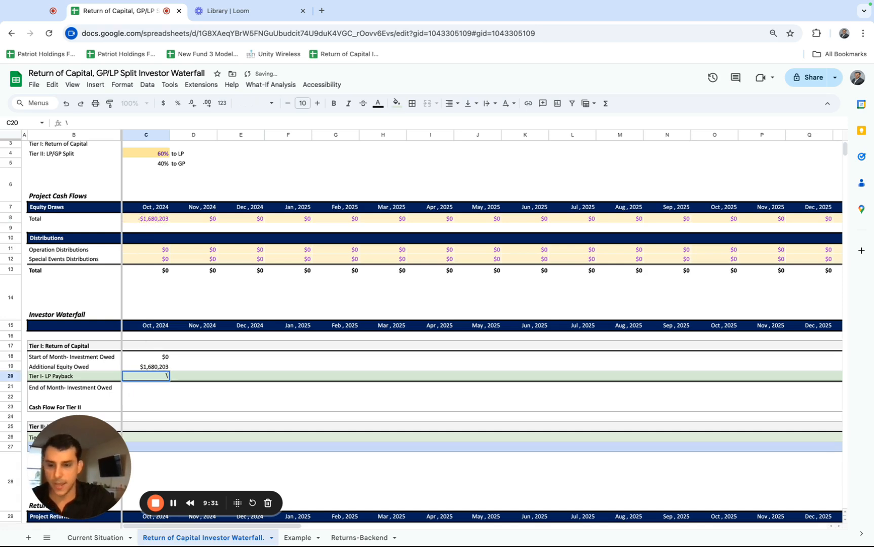
{"action": "key", "text": "Escape"}
Try the Additional Equity Owed formula in C19 without its minus sign, and restore it to =-C8.
{"action": "left_click", "coordinate": [152, 219]}
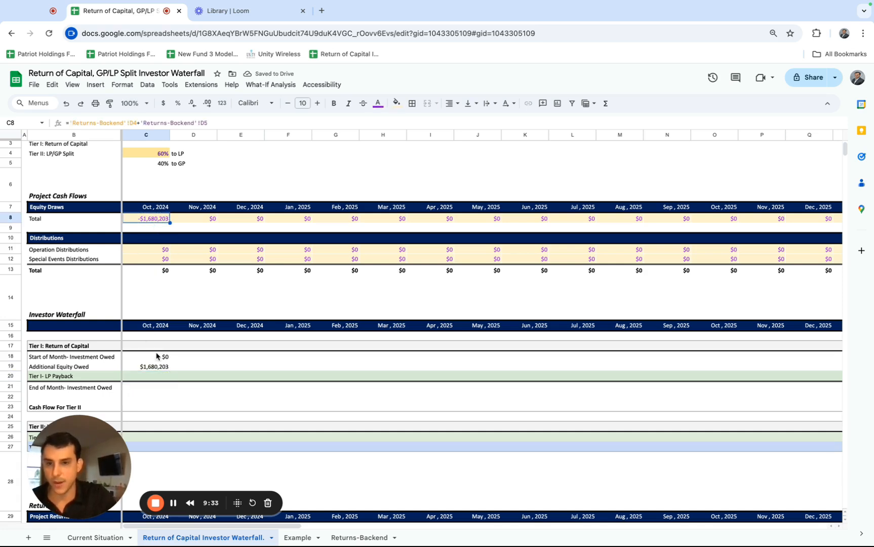
{"action": "left_click", "coordinate": [153, 369]}
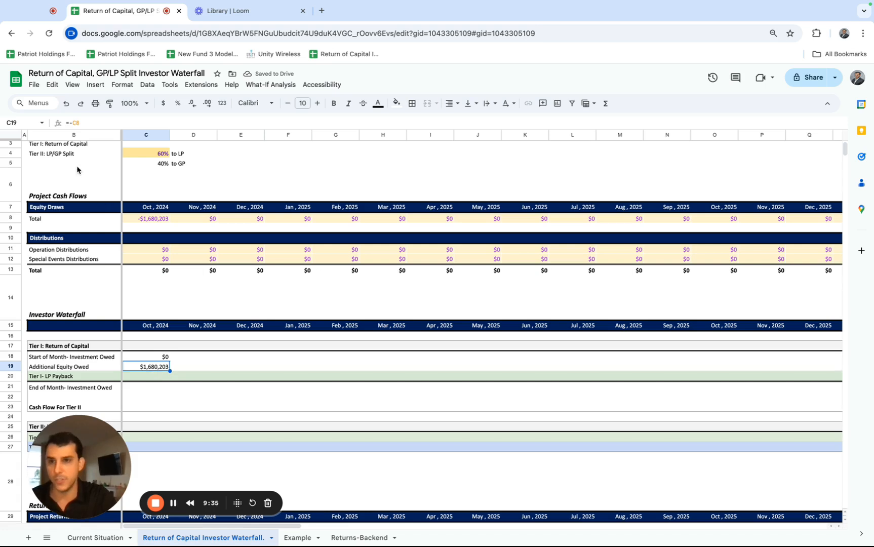
{"action": "left_click", "coordinate": [69, 122]}
{"action": "key", "text": "Delete"}
{"action": "key", "text": "Return"}
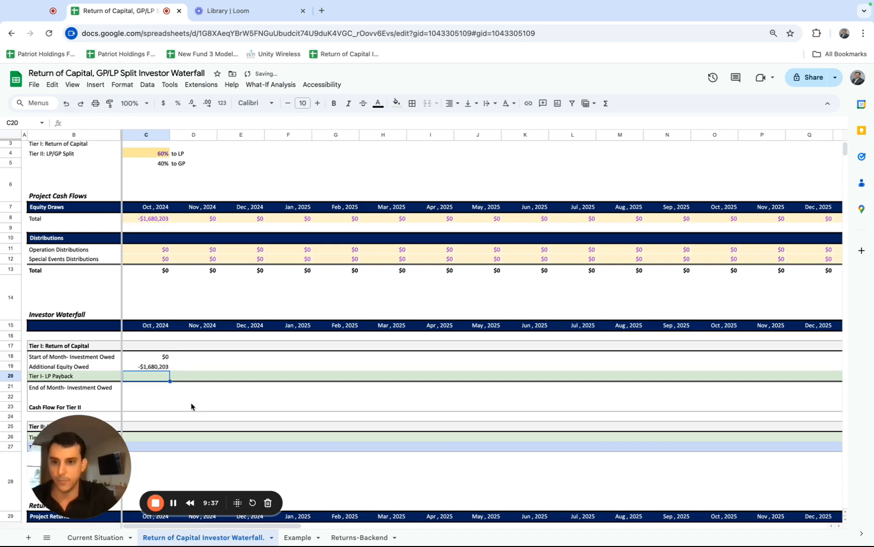
{"action": "left_click", "coordinate": [150, 369]}
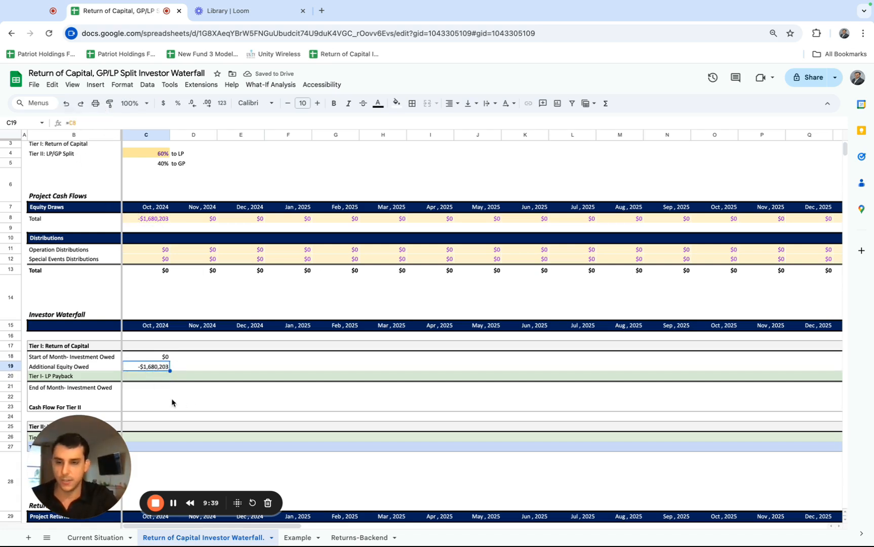
{"action": "type", "text": "=-C8"}
{"action": "key", "text": "Return"}
{"action": "left_click", "coordinate": [157, 369]}
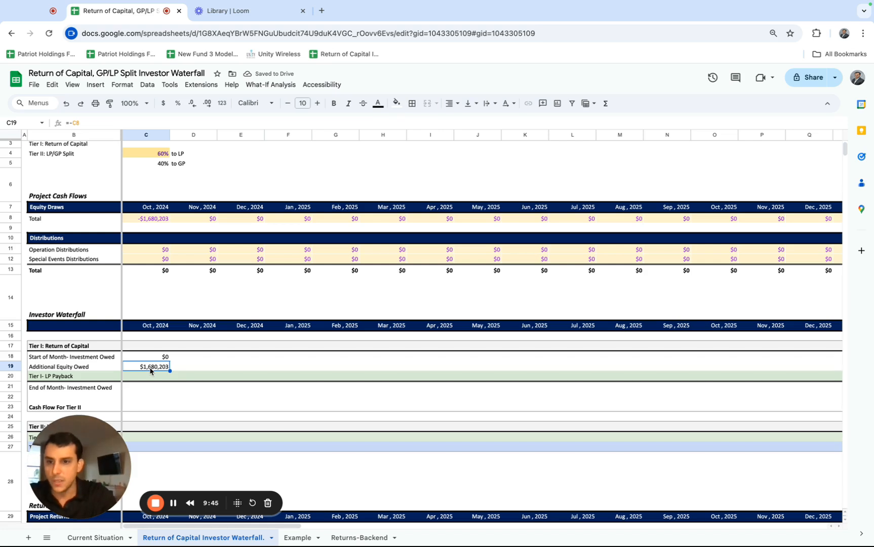
Set the October 2024 Tier I LP Payback in C20 to that month's total distributions with the formula =C13.
{"action": "left_click", "coordinate": [146, 380]}
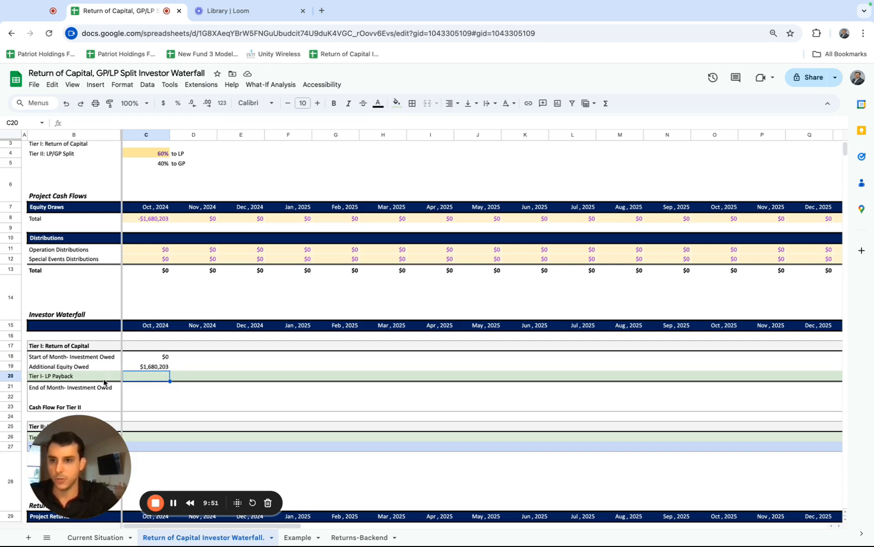
{"action": "scroll", "coordinate": [106, 282], "scroll_direction": "up", "scroll_amount": 2}
{"action": "scroll", "coordinate": [110, 299], "scroll_direction": "down", "scroll_amount": 2}
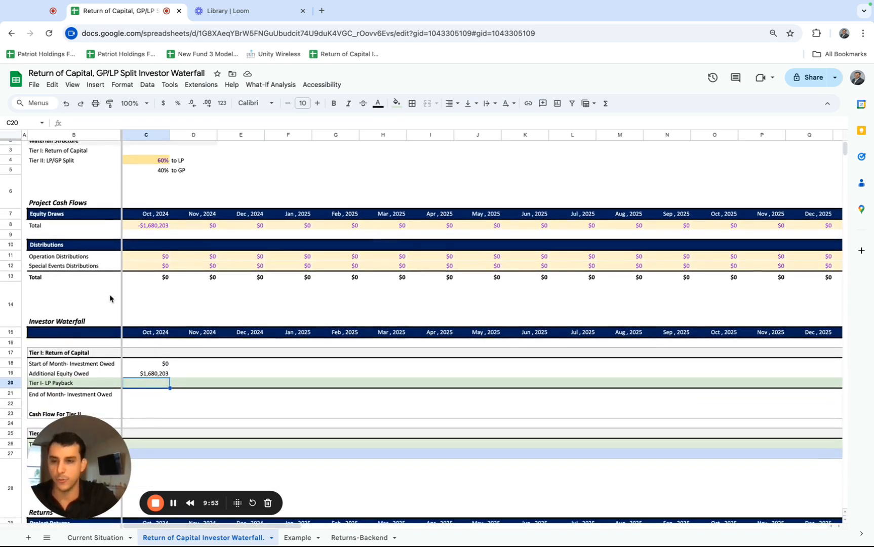
{"action": "scroll", "coordinate": [110, 298], "scroll_direction": "down", "scroll_amount": 1}
{"action": "left_click_drag", "start_coordinate": [146, 246], "coordinate": [146, 269]}
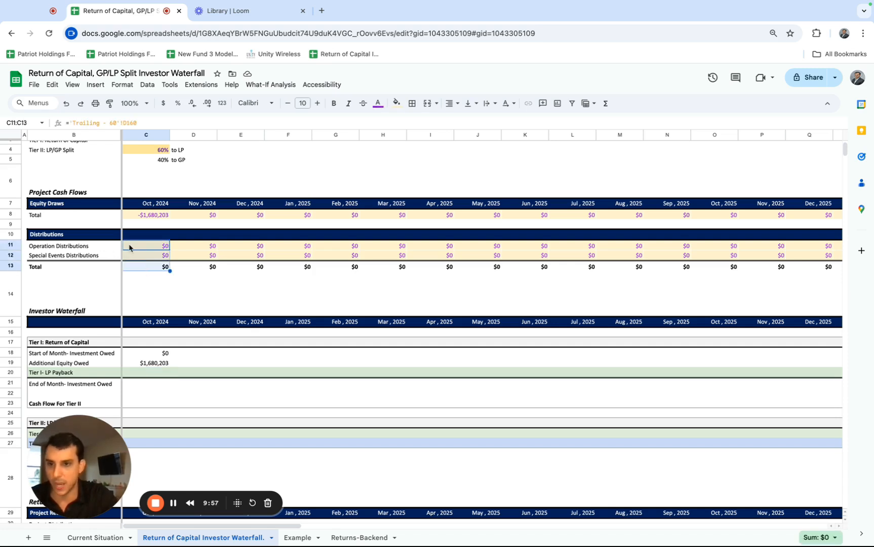
{"action": "left_click", "coordinate": [145, 255]}
{"action": "left_click", "coordinate": [147, 267]}
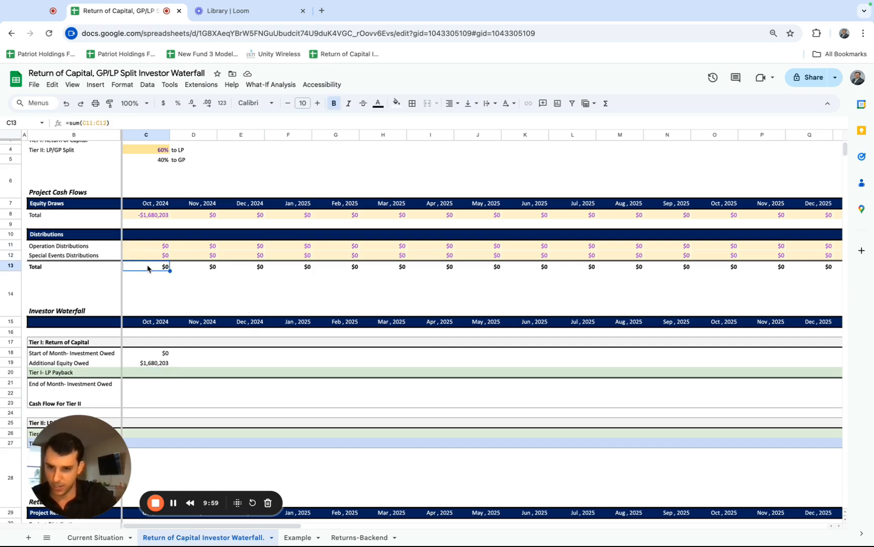
{"action": "scroll", "coordinate": [147, 267], "scroll_direction": "down", "scroll_amount": 5}
{"action": "scroll", "coordinate": [148, 267], "scroll_direction": "up", "scroll_amount": 3}
{"action": "left_click", "coordinate": [145, 291]}
{"action": "type", "text": "="}
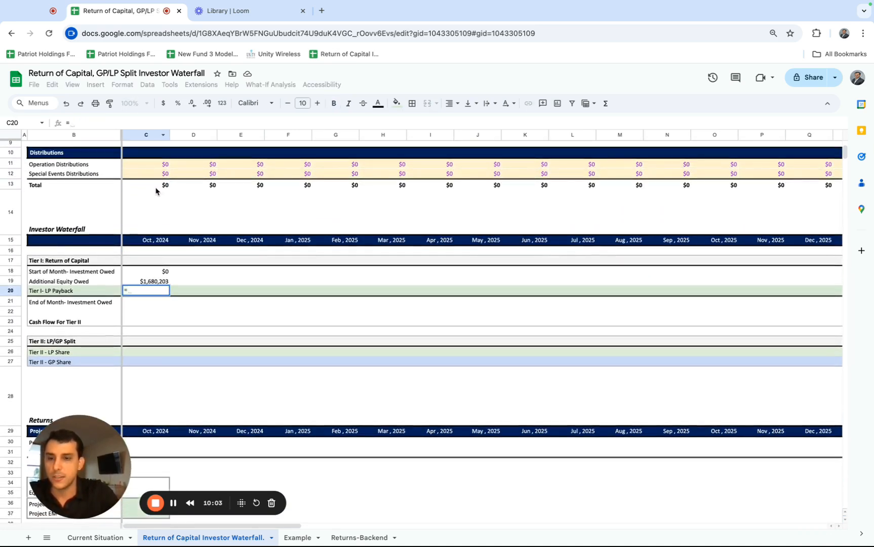
{"action": "left_click", "coordinate": [155, 189]}
{"action": "key", "text": "Return"}
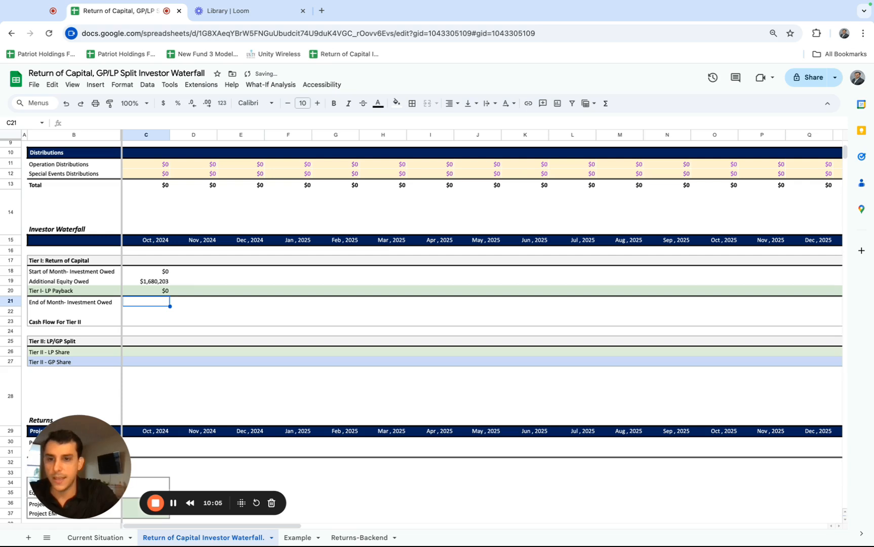
Calculate the October 2024 End of Month Investment Owed in C21 with the formula =C18+C19-C20.
{"action": "left_click", "coordinate": [60, 304]}
{"action": "left_click", "coordinate": [142, 300]}
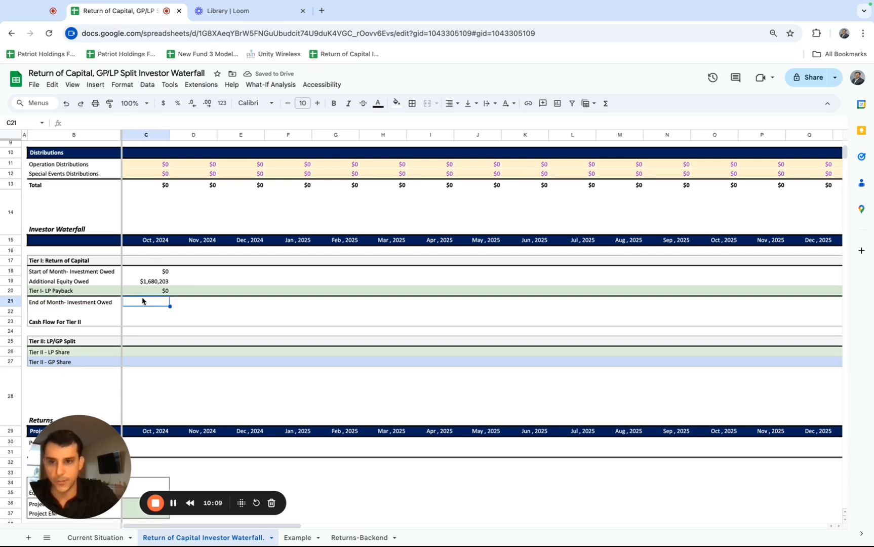
{"action": "type", "text": "="}
{"action": "left_click", "coordinate": [154, 271]}
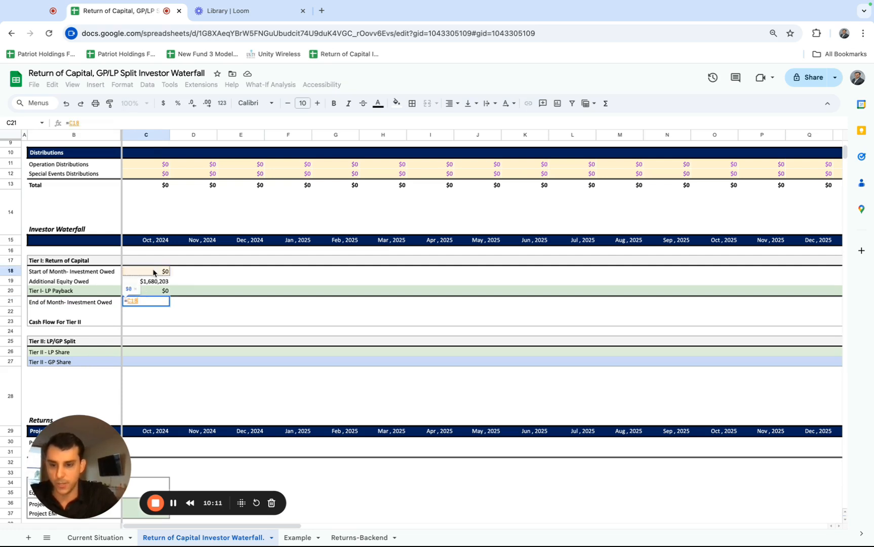
{"action": "type", "text": "+"}
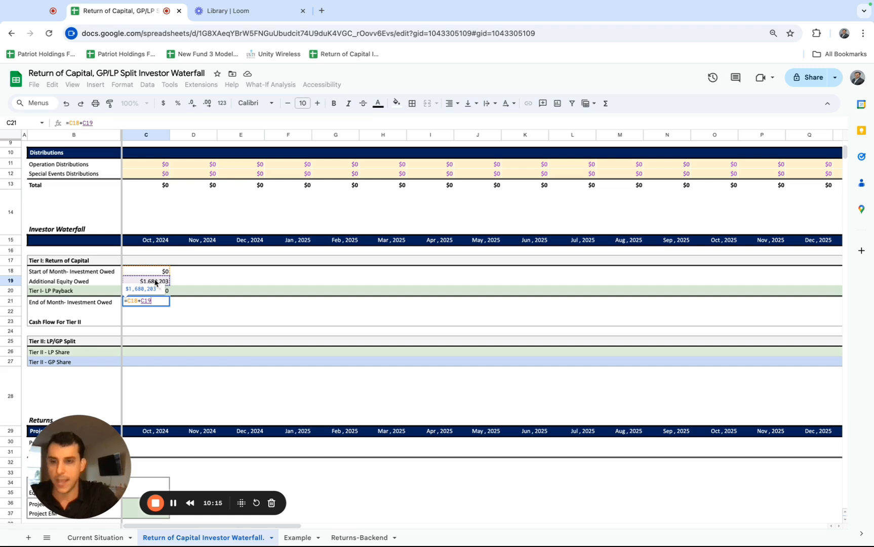
{"action": "type", "text": "-"}
{"action": "scroll", "coordinate": [154, 281], "scroll_direction": "down", "scroll_amount": 1}
{"action": "left_click", "coordinate": [153, 276]}
{"action": "key", "text": "Return"}
{"action": "key", "text": "Up"}
Set the November 2024 Start of Month Investment Owed in D18 to October's ending balance with =C21.
{"action": "scroll", "coordinate": [185, 267], "scroll_direction": "up", "scroll_amount": 1}
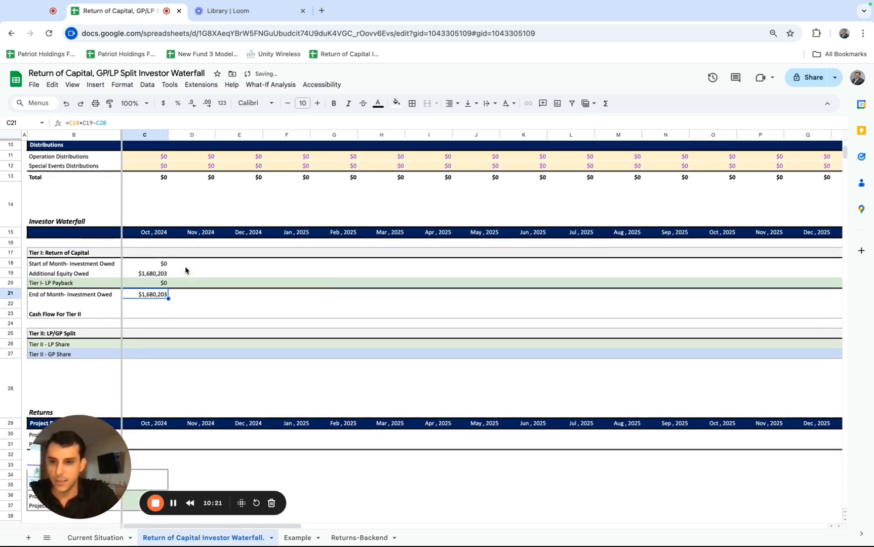
{"action": "scroll", "coordinate": [185, 268], "scroll_direction": "up", "scroll_amount": 2}
{"action": "left_click", "coordinate": [189, 296]}
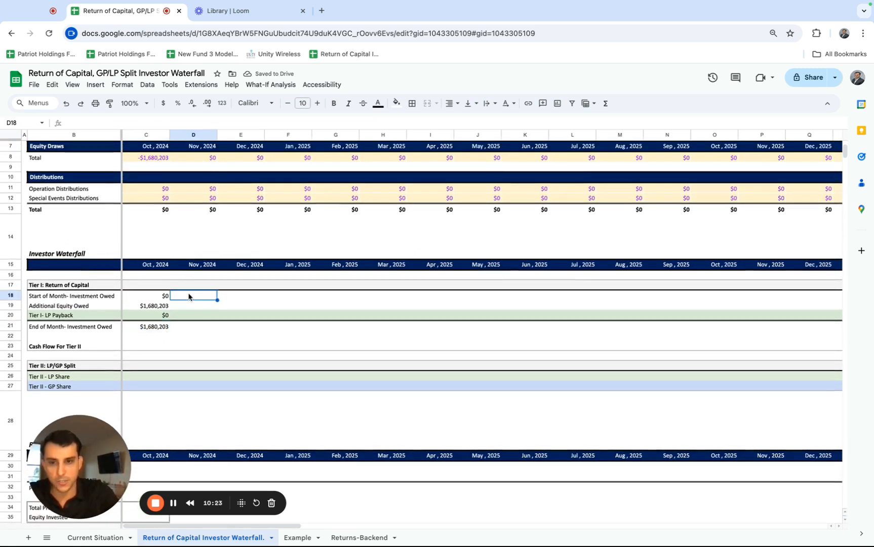
{"action": "type", "text": "="}
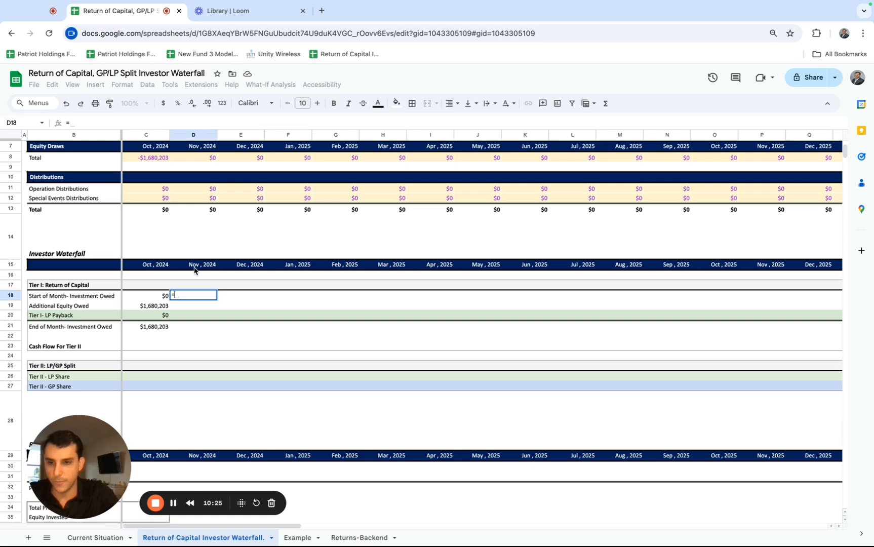
{"action": "left_click", "coordinate": [152, 327]}
{"action": "key", "text": "Return"}
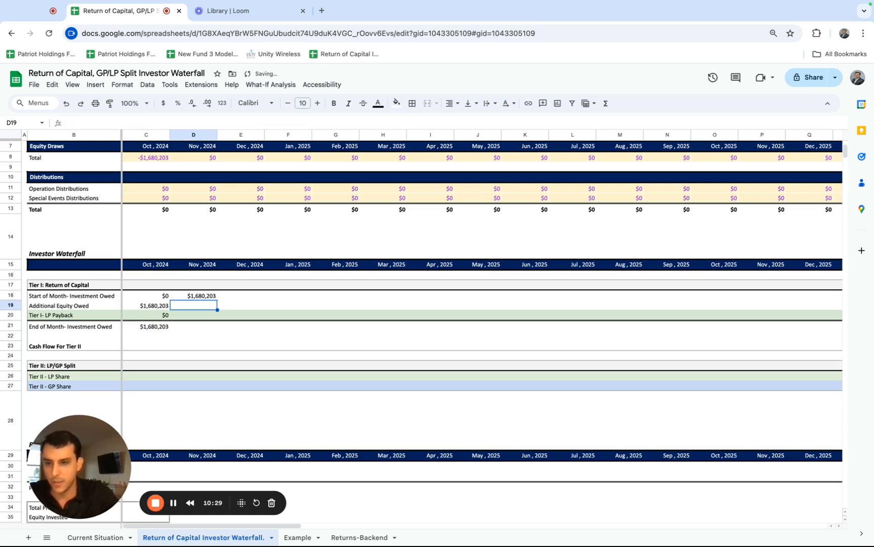
Fill the Additional Equity Owed formula from C19 into D19 and check its cell reference.
{"action": "left_click", "coordinate": [167, 305]}
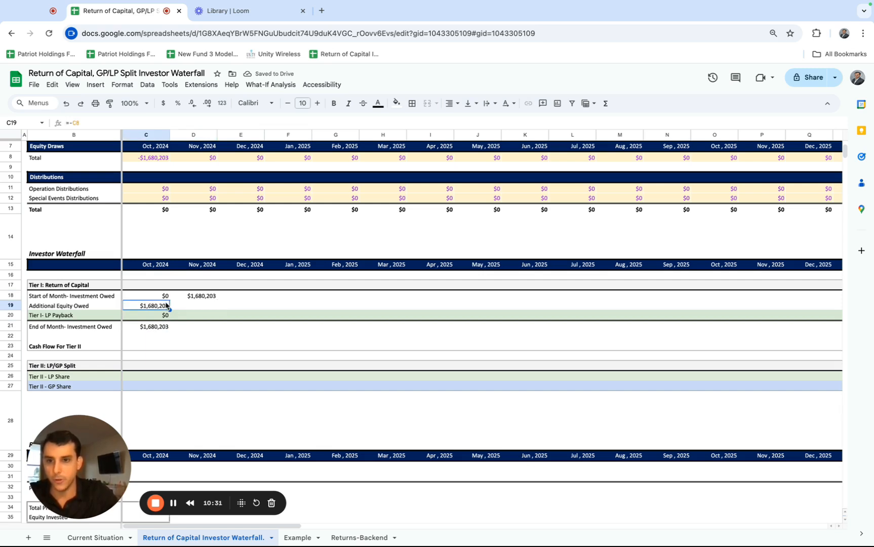
{"action": "left_click_drag", "start_coordinate": [169, 309], "coordinate": [200, 306]}
{"action": "double_click", "coordinate": [200, 305]}
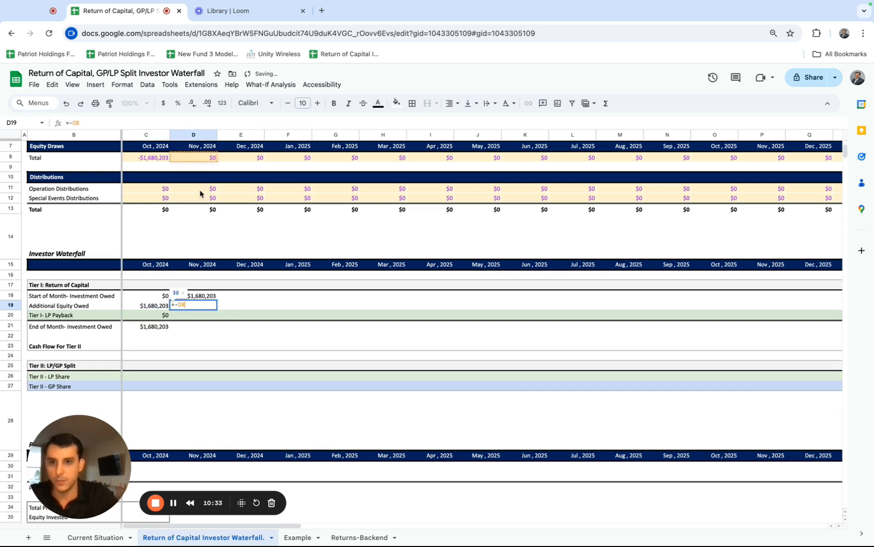
Try a November 2024 equity draw of -500 in D8 to test Additional Equity Owed, and undo it.
{"action": "left_click", "coordinate": [199, 159]}
{"action": "type", "text": "500"}
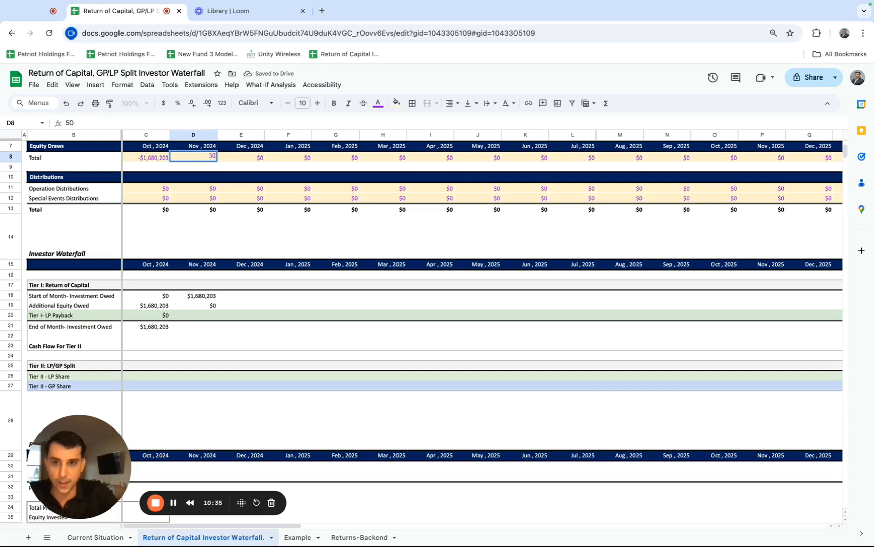
{"action": "left_click", "coordinate": [66, 122]}
{"action": "type", "text": "-"}
{"action": "key", "text": "Return"}
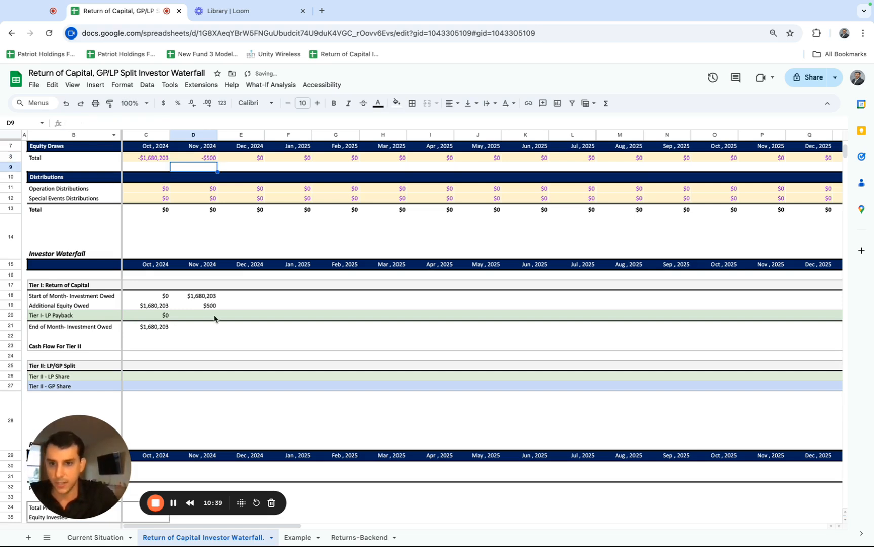
{"action": "key", "text": "ctrl+z"}
Fill the Tier I LP Payback and End of Month Investment Owed formulas from October into November 2024 (D20 and D21).
{"action": "left_click", "coordinate": [211, 318]}
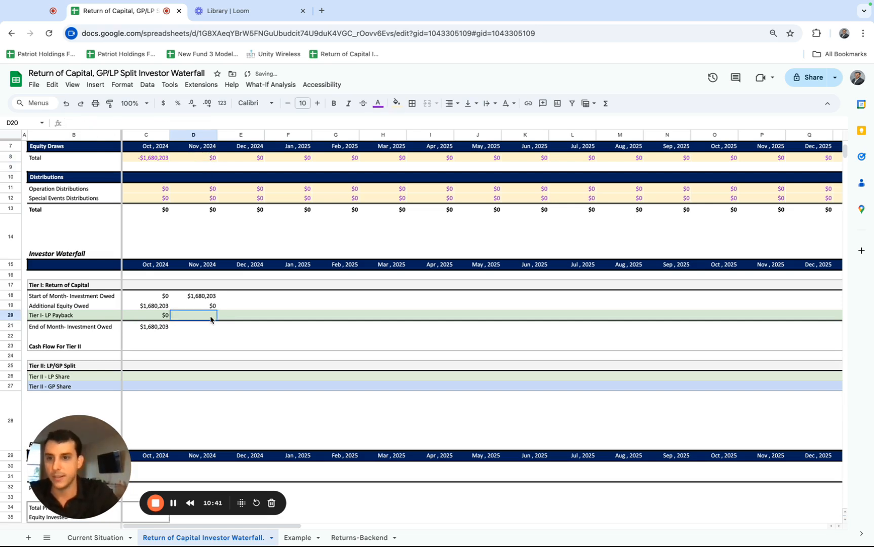
{"action": "left_click", "coordinate": [151, 317]}
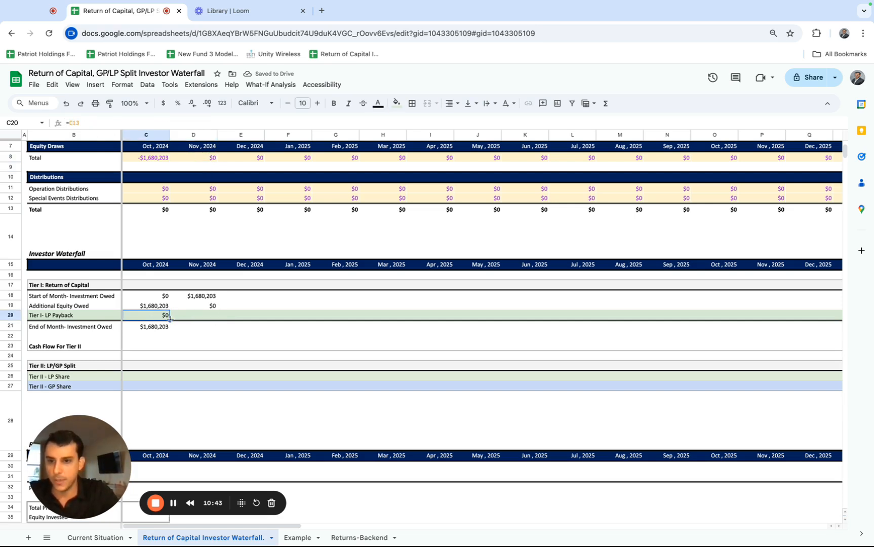
{"action": "left_click_drag", "start_coordinate": [170, 318], "coordinate": [202, 319]}
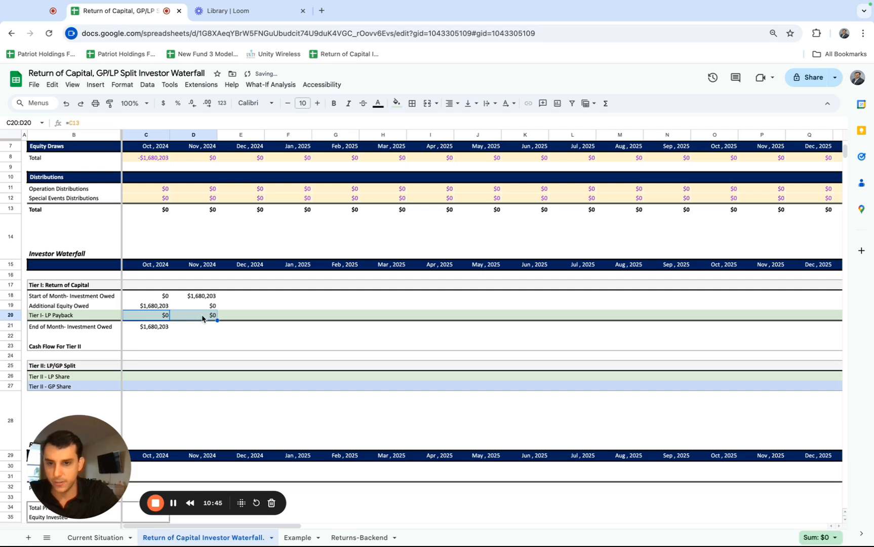
{"action": "left_click", "coordinate": [203, 318]}
{"action": "left_click", "coordinate": [162, 327]}
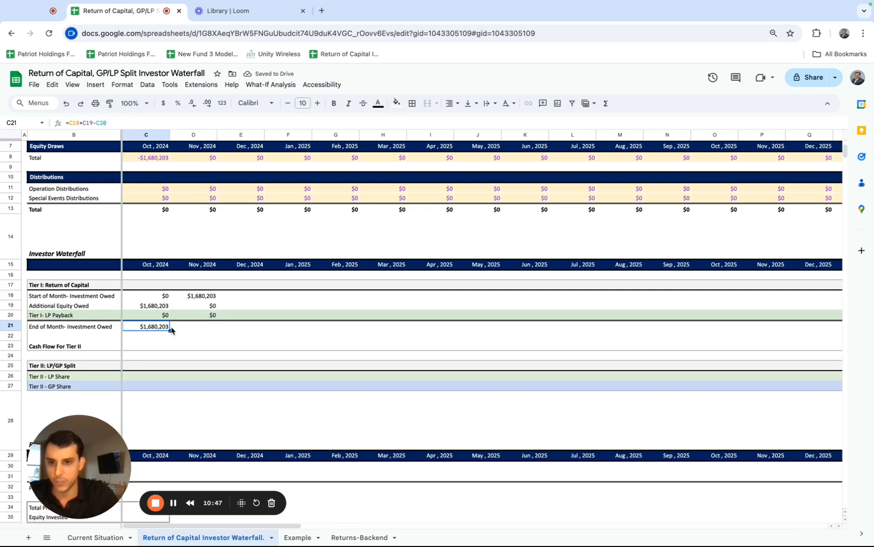
{"action": "left_click_drag", "start_coordinate": [170, 330], "coordinate": [192, 330]}
Set the December 2024 Start of Month Investment Owed in E18 to November's ending balance with =D21.
{"action": "left_click", "coordinate": [232, 299]}
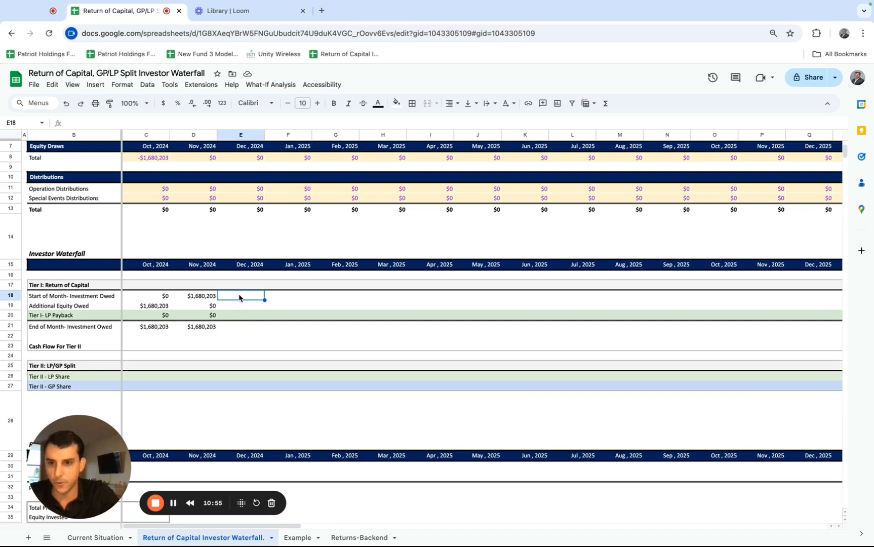
{"action": "left_click", "coordinate": [104, 299]}
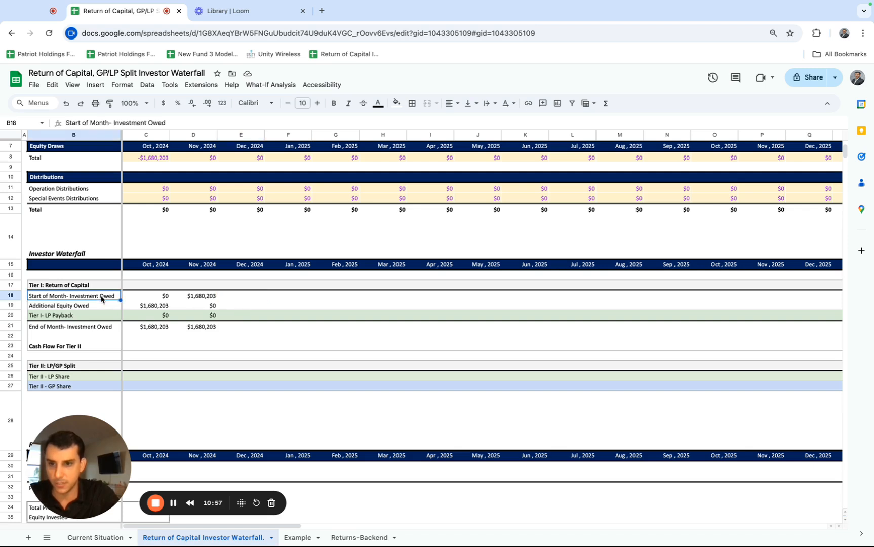
{"action": "left_click", "coordinate": [232, 298]}
{"action": "type", "text": "="}
{"action": "left_click", "coordinate": [200, 327]}
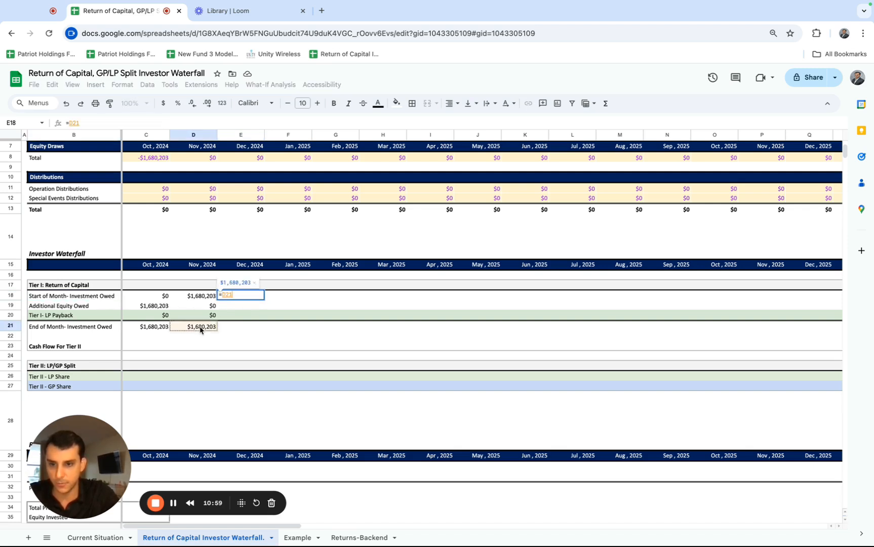
{"action": "key", "text": "Return"}
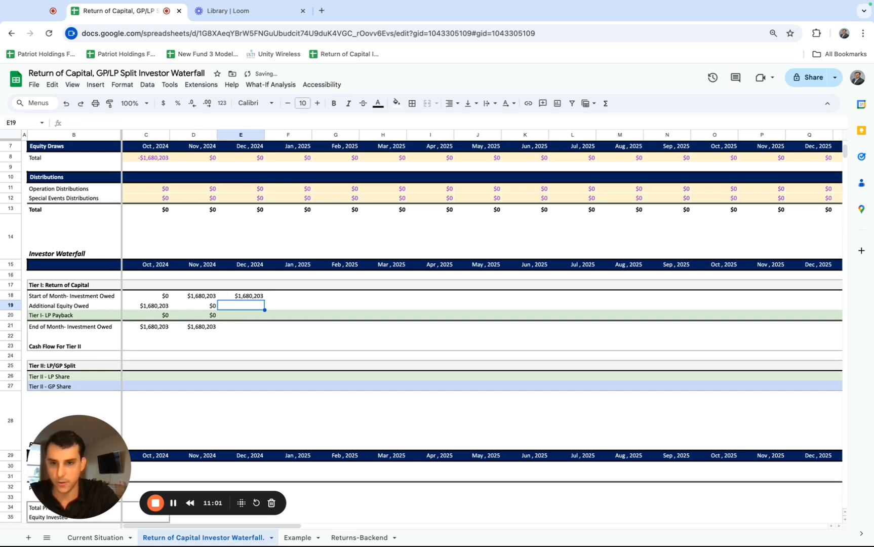
Link the December 2024 Additional Equity Owed in E19 to the equity draw in E8, and the LP Payback in E20 to E13.
{"action": "type", "text": "="}
{"action": "left_click", "coordinate": [251, 160]}
{"action": "key", "text": "Return"}
{"action": "type", "text": "="}
{"action": "left_click", "coordinate": [256, 205]}
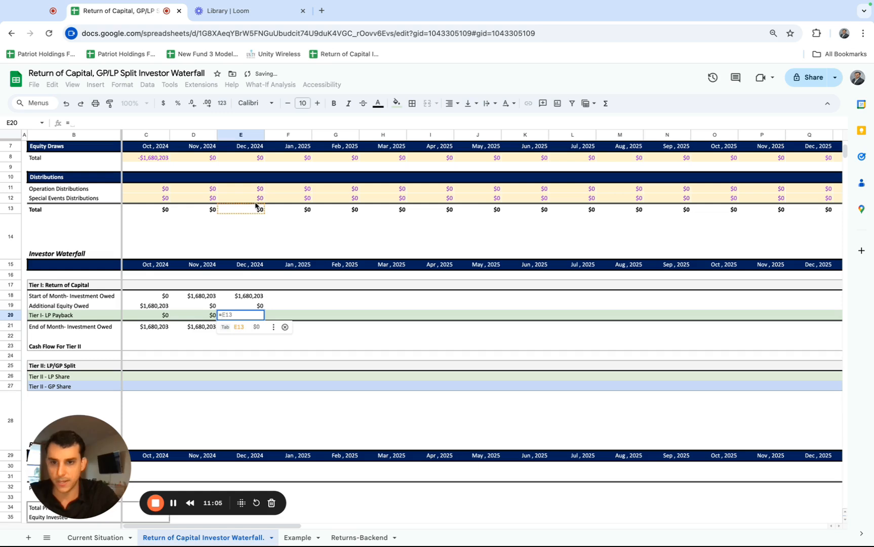
{"action": "key", "text": "Return"}
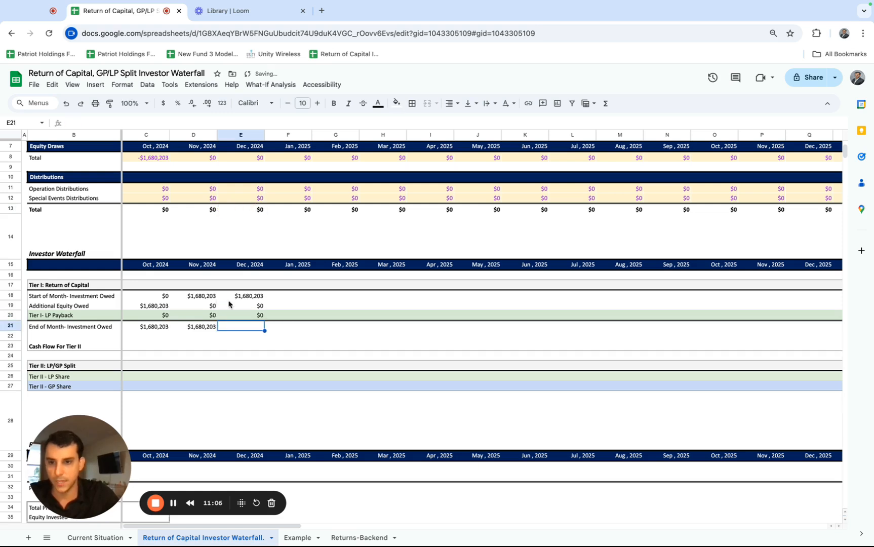
Fill the End of Month formula from D21 into E21, and extend the Tier I formulas in E18:E21 across to column BJ.
{"action": "left_click", "coordinate": [200, 326]}
{"action": "left_click_drag", "start_coordinate": [216, 330], "coordinate": [238, 328]}
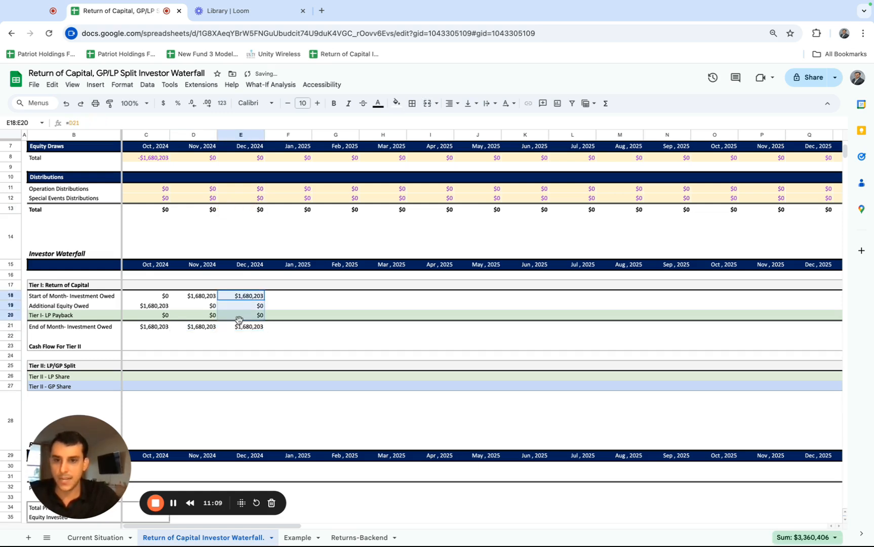
{"action": "key", "text": "ctrl+shift+Right"}
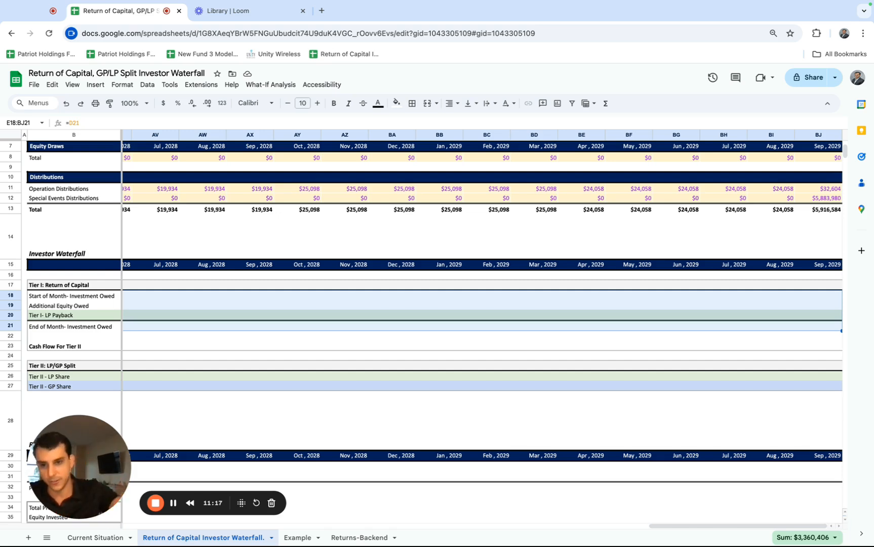
{"action": "key", "text": "ctrl+r"}
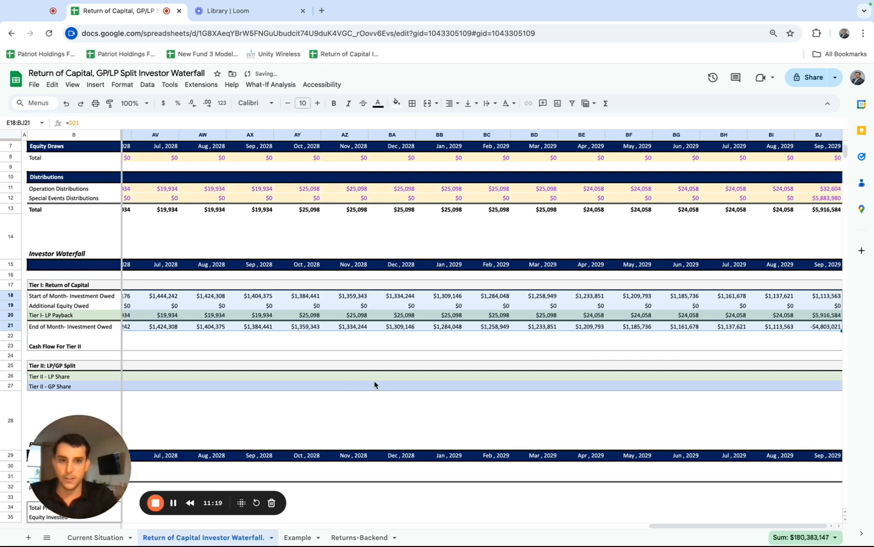
Review the first months of Tier I, checking the formulas in C18, C19, C21 and D21 against the project cash flows.
{"action": "scroll", "coordinate": [374, 384], "scroll_direction": "left", "scroll_amount": 20}
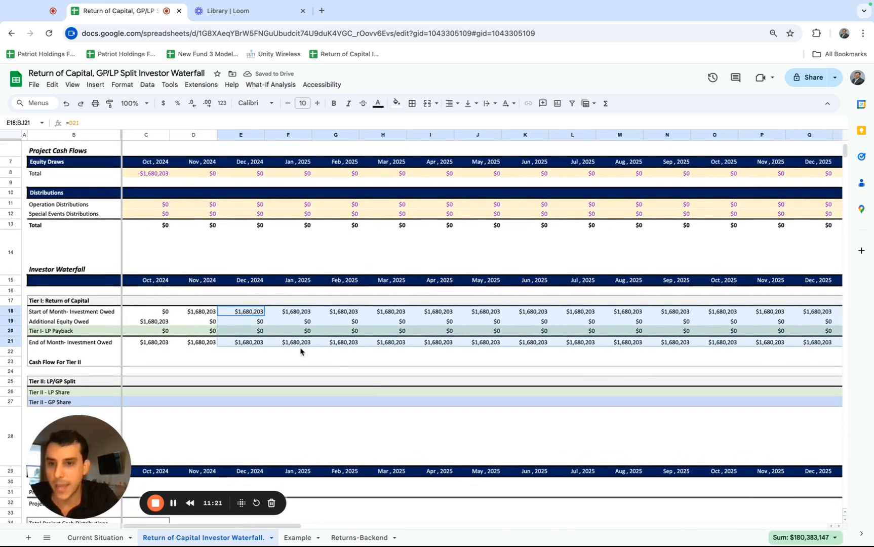
{"action": "scroll", "coordinate": [220, 323], "scroll_direction": "up", "scroll_amount": 2}
{"action": "scroll", "coordinate": [220, 322], "scroll_direction": "down", "scroll_amount": 1}
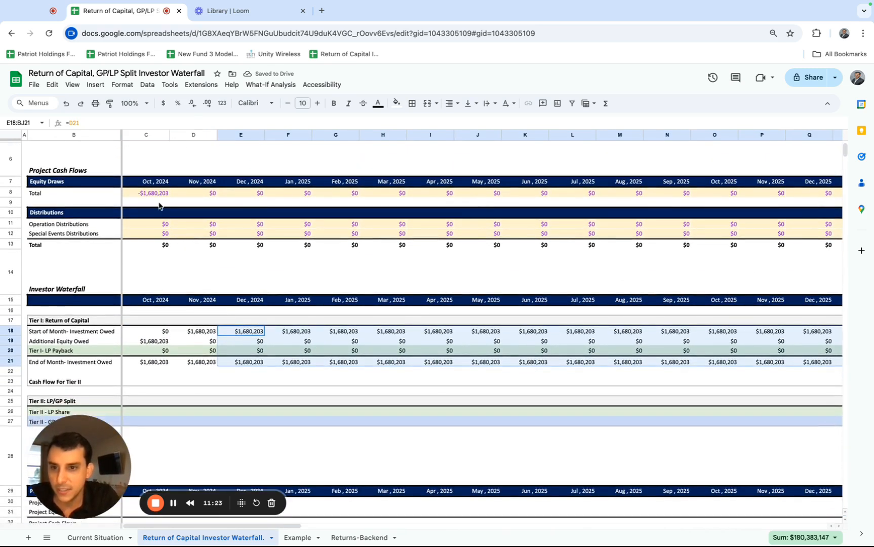
{"action": "left_click", "coordinate": [155, 334]}
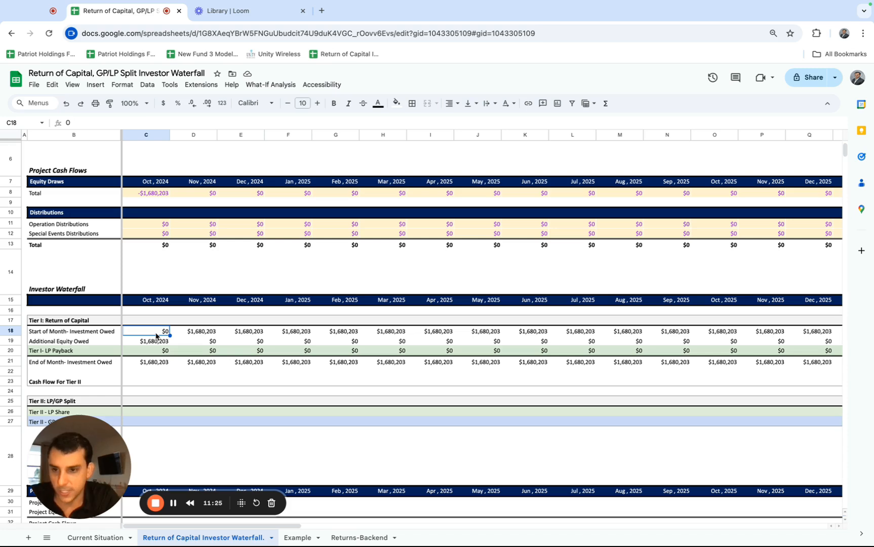
{"action": "left_click", "coordinate": [151, 343]}
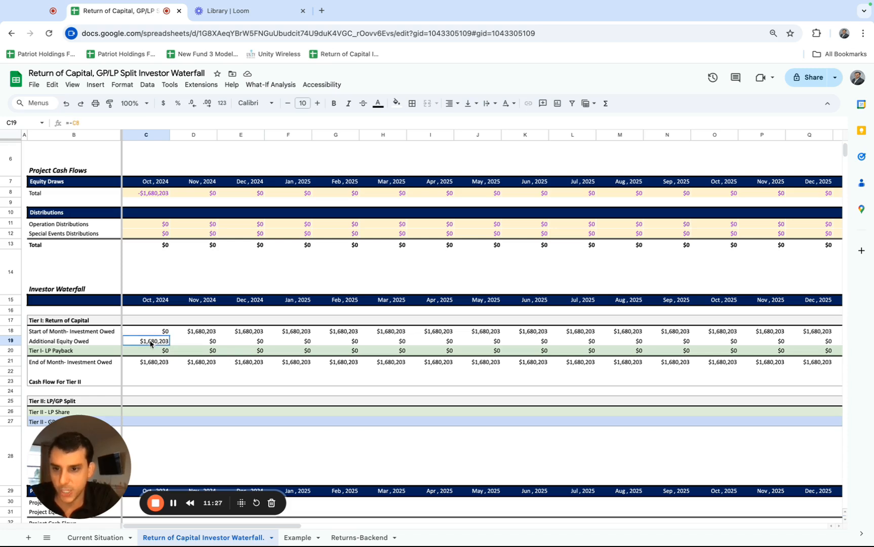
{"action": "left_click", "coordinate": [152, 363]}
{"action": "left_click", "coordinate": [190, 363]}
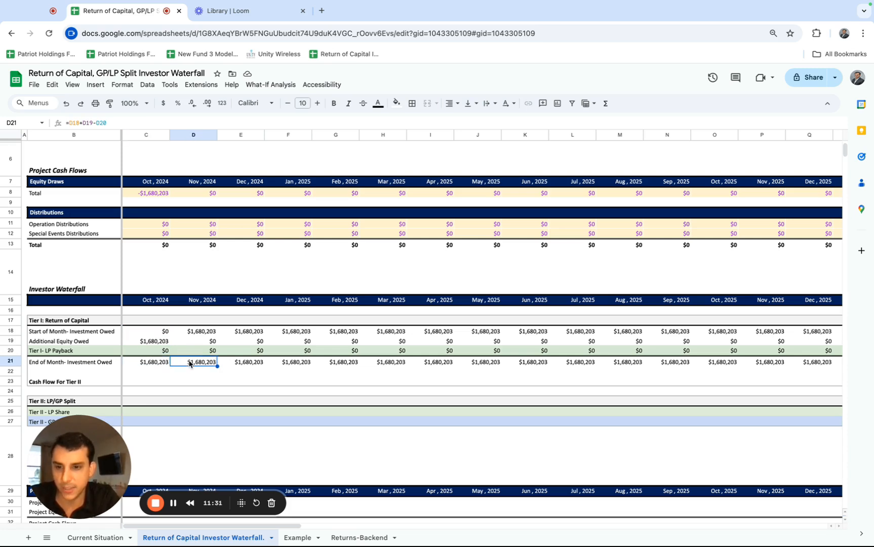
Review the Tier I balances month by month from January 2025 through 2027, comparing them with the distributions in rows 11 to 13.
{"action": "key", "text": "Right"}
{"action": "key", "text": "Right"}
{"action": "key", "text": "Right"}
{"action": "key", "text": "Right"}
{"action": "key", "text": "Right"}
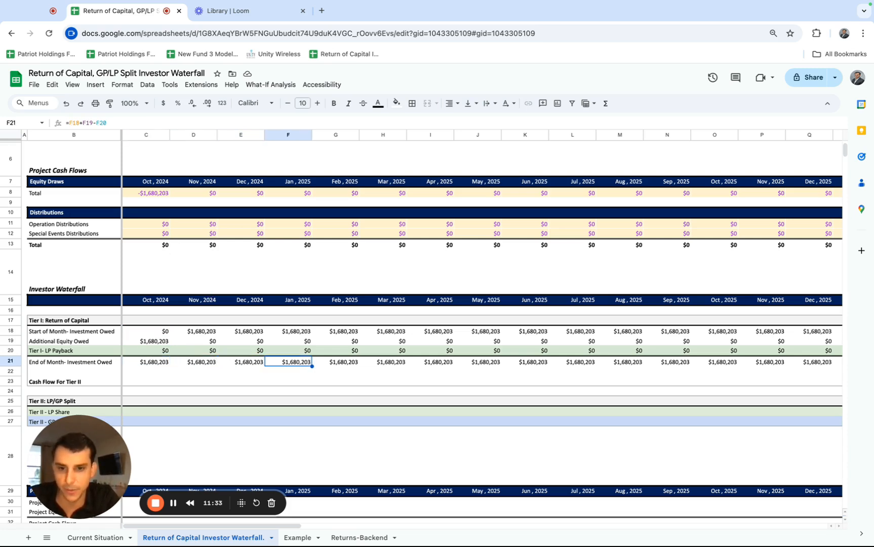
{"action": "left_click_drag", "start_coordinate": [309, 224], "coordinate": [308, 245]}
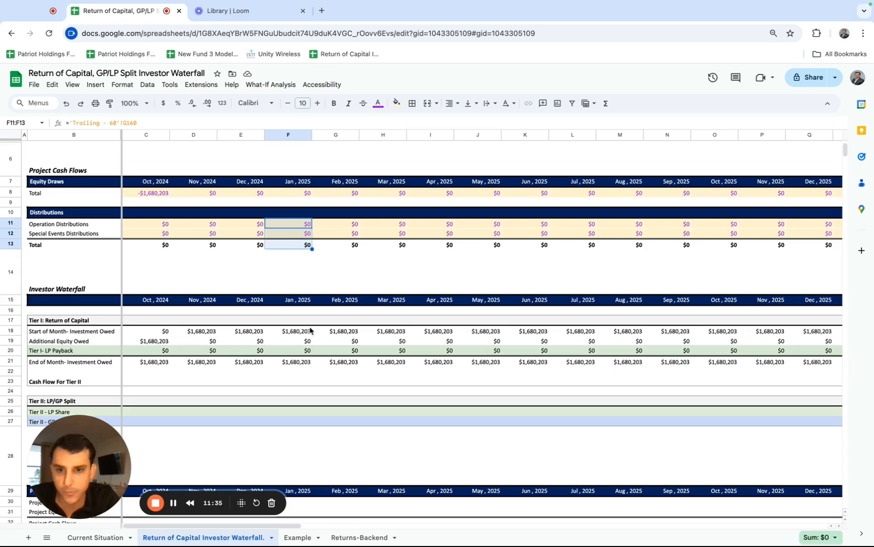
{"action": "left_click", "coordinate": [336, 363]}
{"action": "key", "text": "Right"}
{"action": "key", "text": "Right"}
{"action": "key", "text": "Right"}
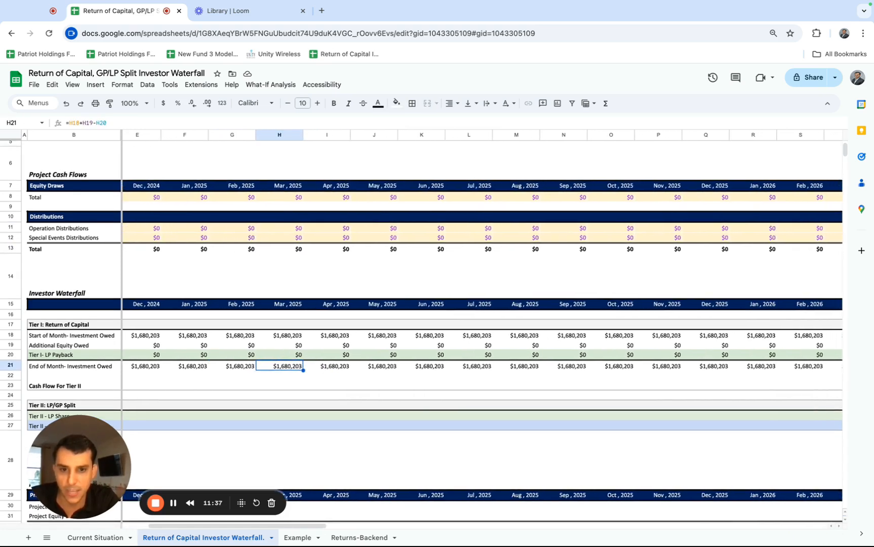
{"action": "scroll", "coordinate": [369, 366], "scroll_direction": "right", "scroll_amount": 5}
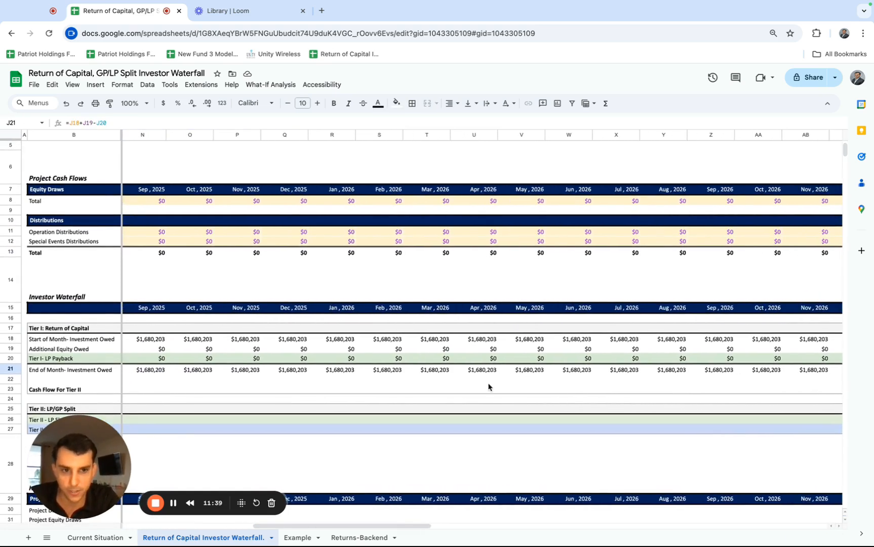
{"action": "left_click_drag", "start_coordinate": [532, 374], "coordinate": [591, 371]}
{"action": "scroll", "coordinate": [591, 371], "scroll_direction": "right", "scroll_amount": 5}
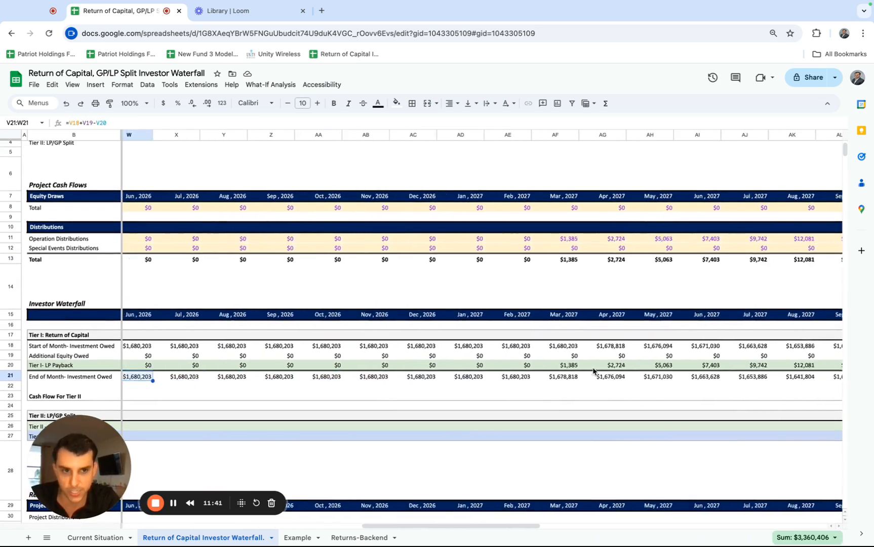
{"action": "scroll", "coordinate": [593, 371], "scroll_direction": "right", "scroll_amount": 3}
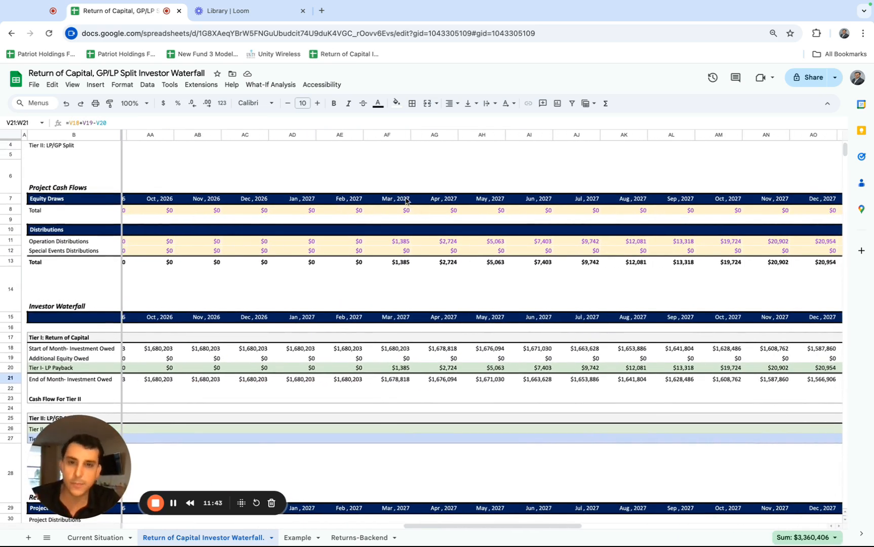
Examine the March 2027 column, tracing the formulas in AF18, AF20 and AF21 back to the operation distribution in AF11.
{"action": "left_click", "coordinate": [406, 201]}
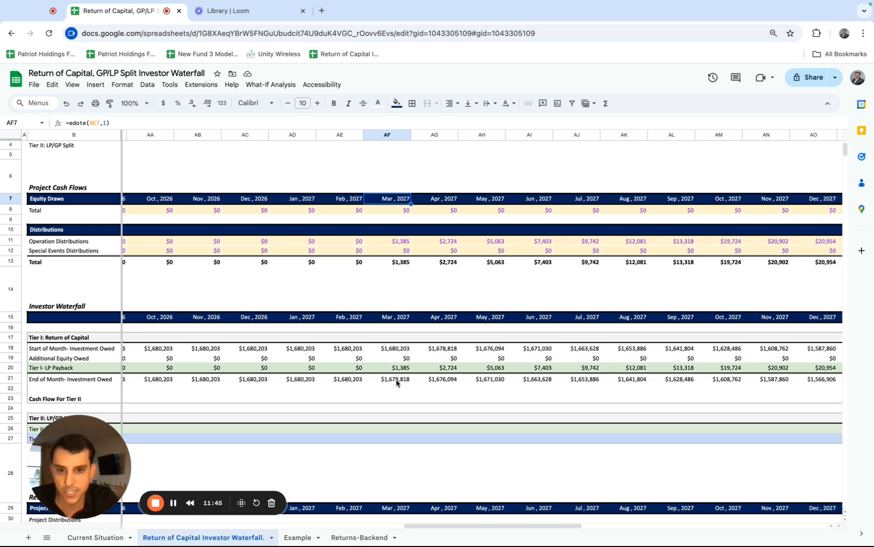
{"action": "left_click", "coordinate": [391, 353]}
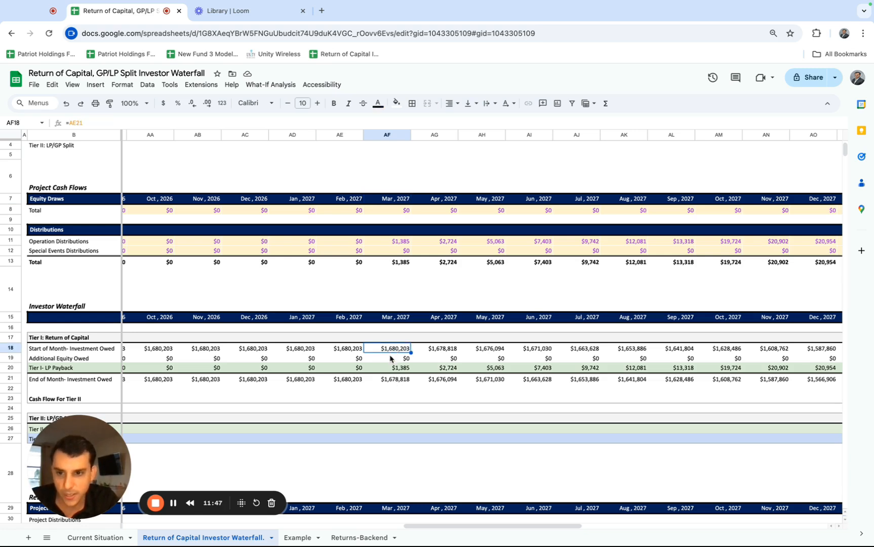
{"action": "left_click", "coordinate": [391, 368]}
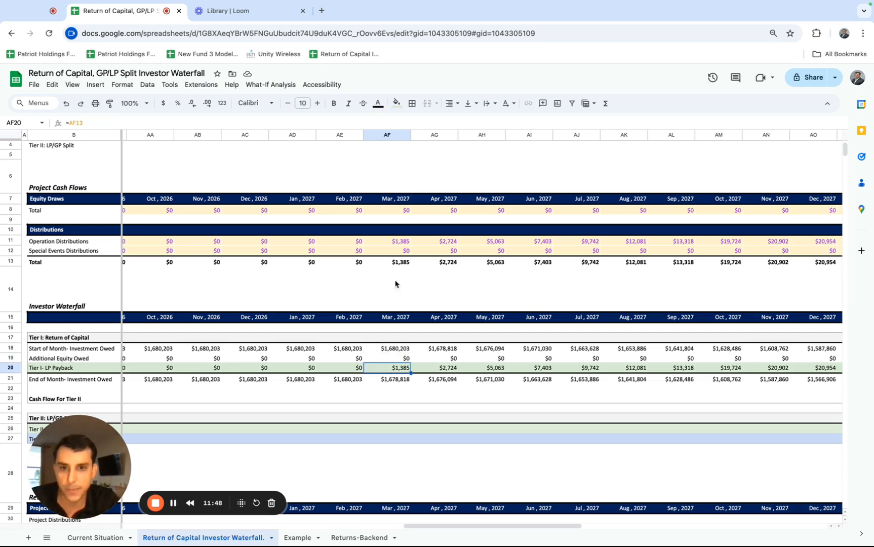
{"action": "left_click", "coordinate": [395, 243]}
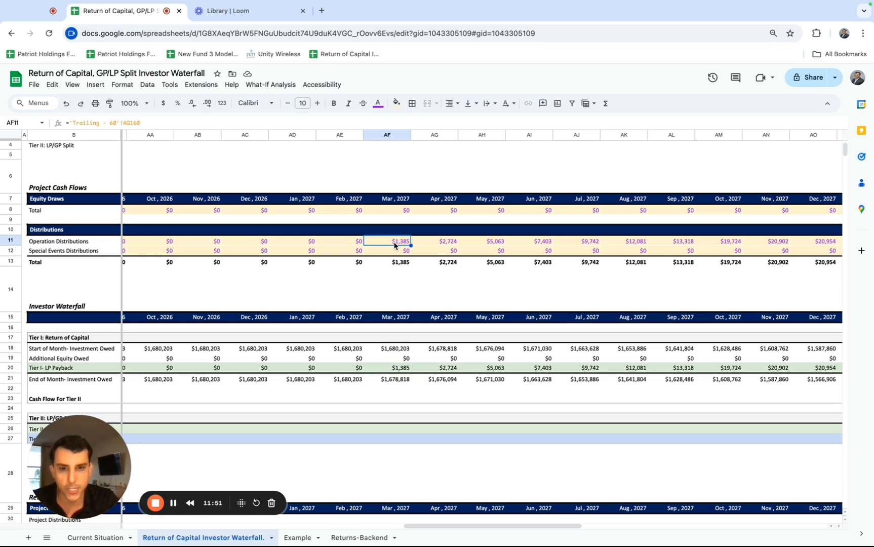
{"action": "left_click", "coordinate": [394, 349]}
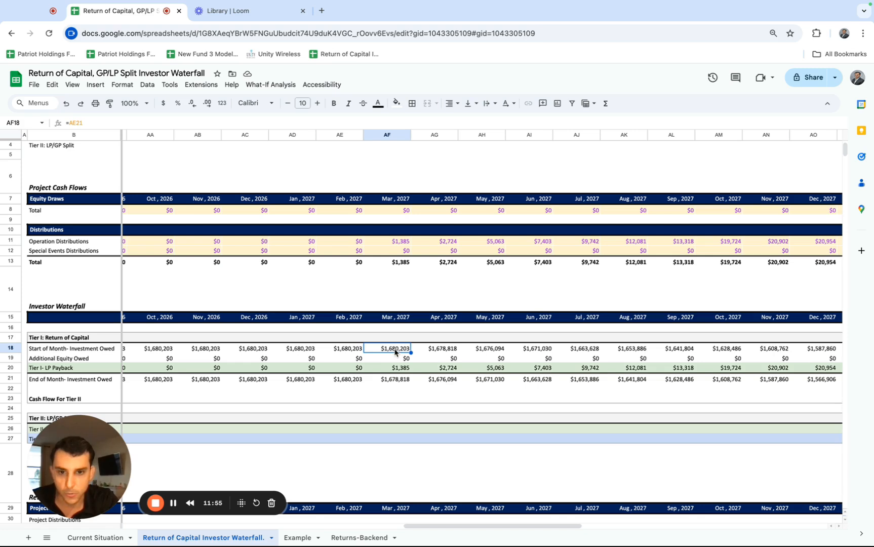
{"action": "left_click", "coordinate": [402, 367]}
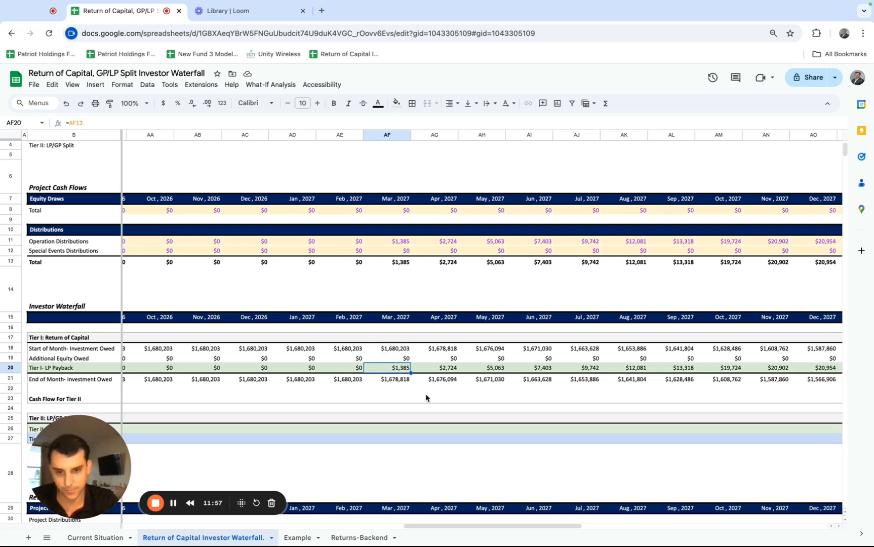
{"action": "left_click", "coordinate": [405, 383]}
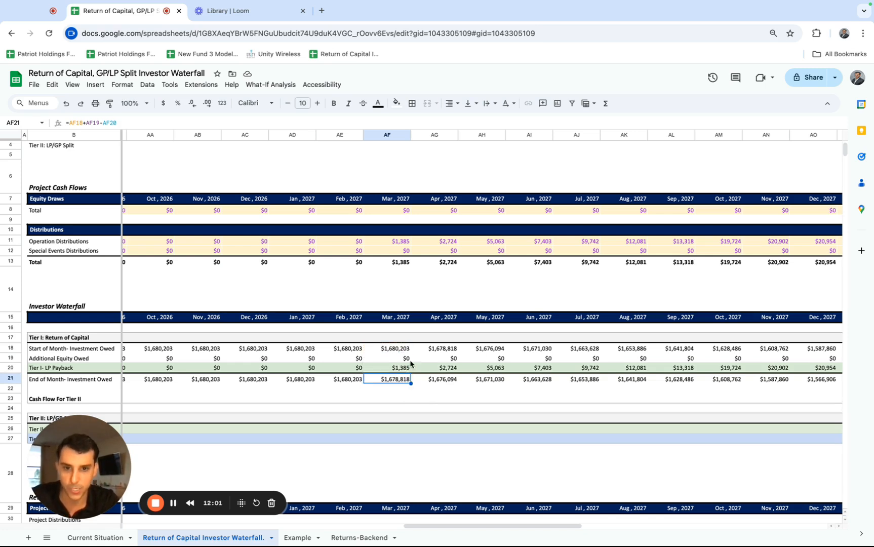
Check the Start of Month, LP Payback and End of Month rows from April 2027 onward, through to September 2029.
{"action": "left_click", "coordinate": [441, 348]}
{"action": "left_click", "coordinate": [442, 365]}
{"action": "left_click", "coordinate": [442, 379]}
{"action": "left_click", "coordinate": [483, 340]}
{"action": "left_click", "coordinate": [484, 379]}
{"action": "scroll", "coordinate": [484, 380], "scroll_direction": "right", "scroll_amount": 6}
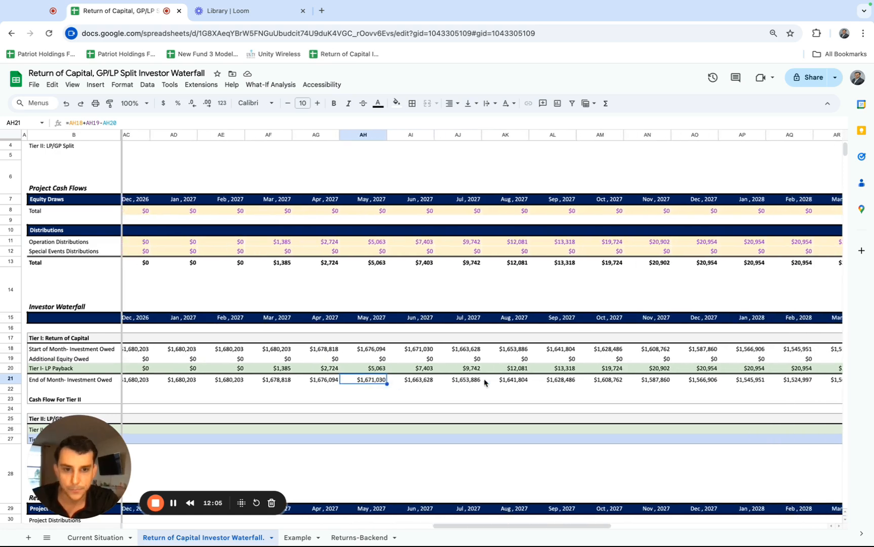
{"action": "scroll", "coordinate": [485, 382], "scroll_direction": "right", "scroll_amount": 2}
{"action": "left_click", "coordinate": [546, 354]}
{"action": "key", "text": "Right"}
{"action": "key", "text": "Right"}
{"action": "key", "text": "Right"}
{"action": "key", "text": "Right"}
{"action": "key", "text": "Right"}
{"action": "key", "text": "Right"}
{"action": "scroll", "coordinate": [486, 382], "scroll_direction": "right", "scroll_amount": 10}
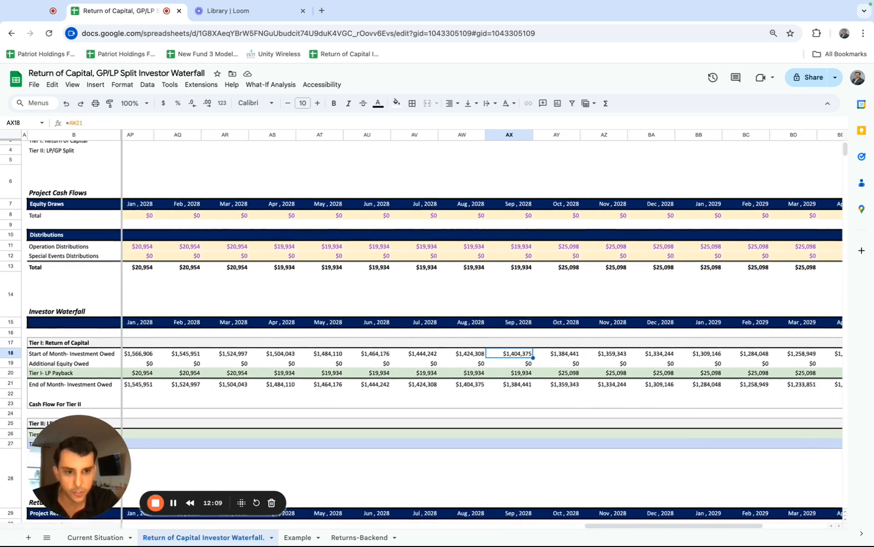
{"action": "scroll", "coordinate": [830, 263], "scroll_direction": "down", "scroll_amount": 1}
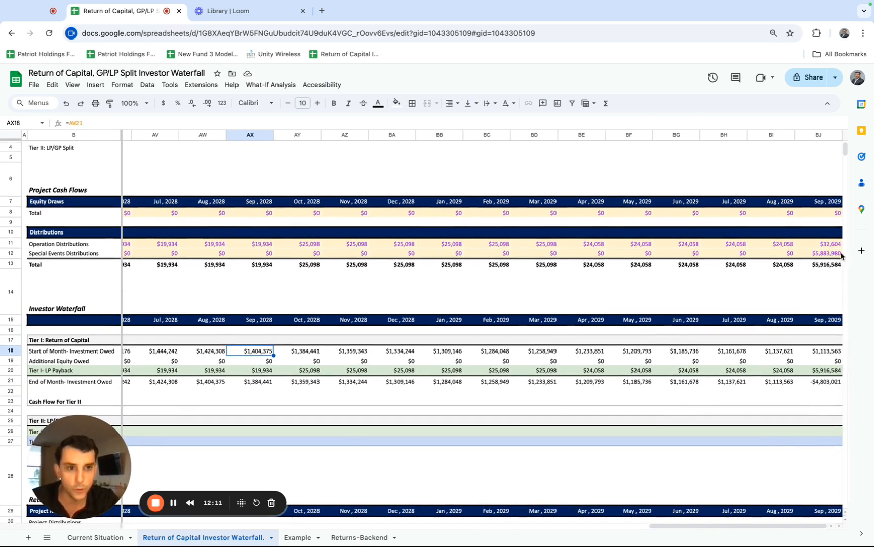
Examine the September 2029 column, comparing the total distribution in BJ13 with the Tier I amounts in BJ18, BJ19 and BJ20.
{"action": "left_click", "coordinate": [833, 268]}
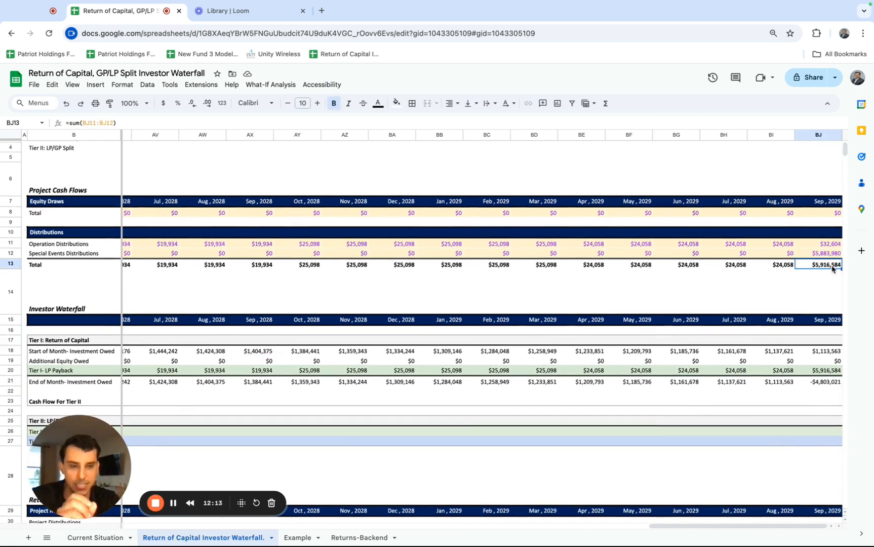
{"action": "left_click", "coordinate": [826, 352]}
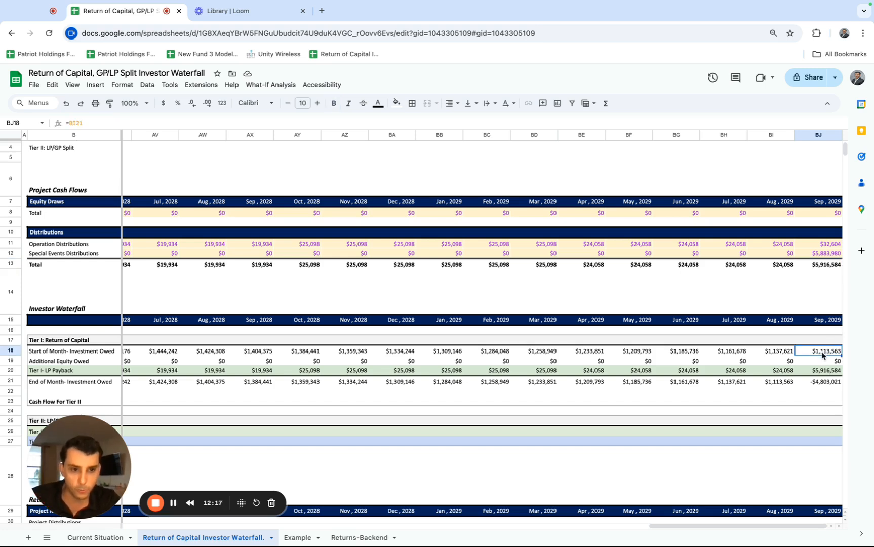
{"action": "left_click", "coordinate": [825, 361]}
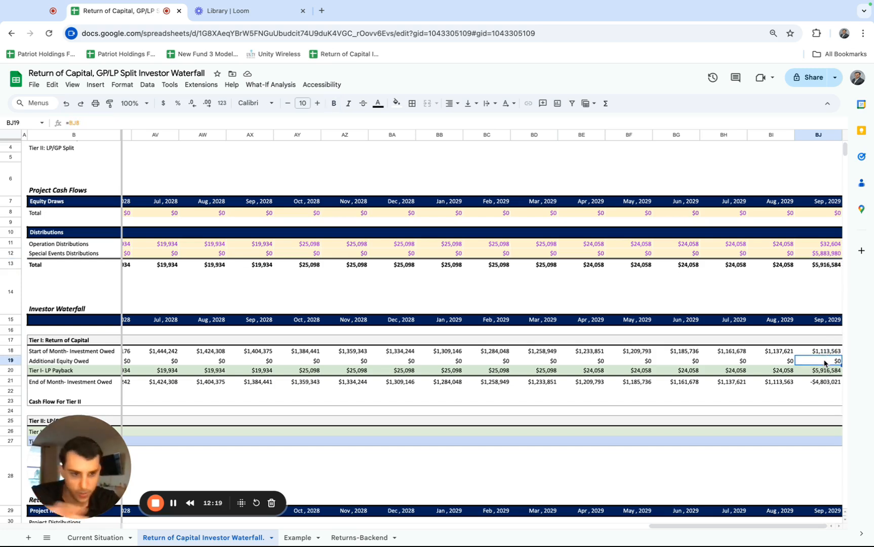
{"action": "left_click", "coordinate": [825, 372]}
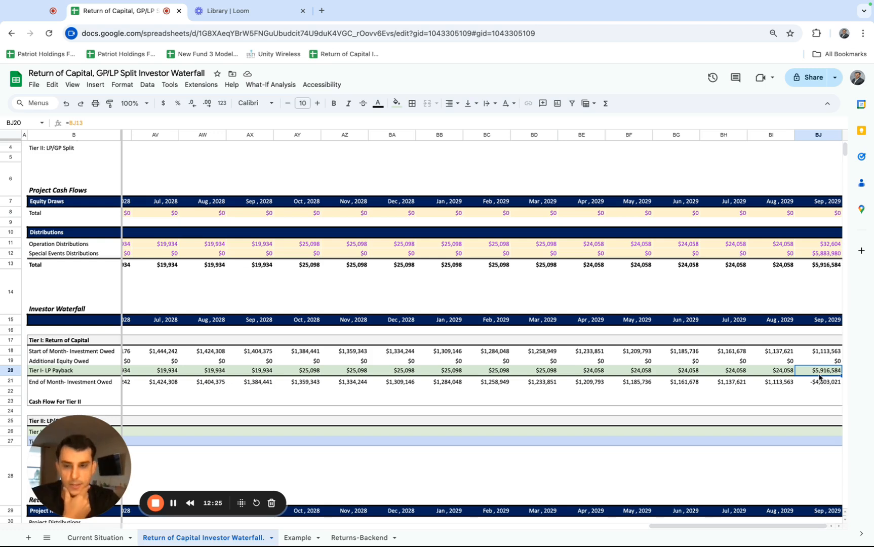
{"action": "left_click", "coordinate": [826, 265]}
{"action": "left_click_drag", "start_coordinate": [818, 353], "coordinate": [817, 371]}
{"action": "left_click", "coordinate": [818, 372]}
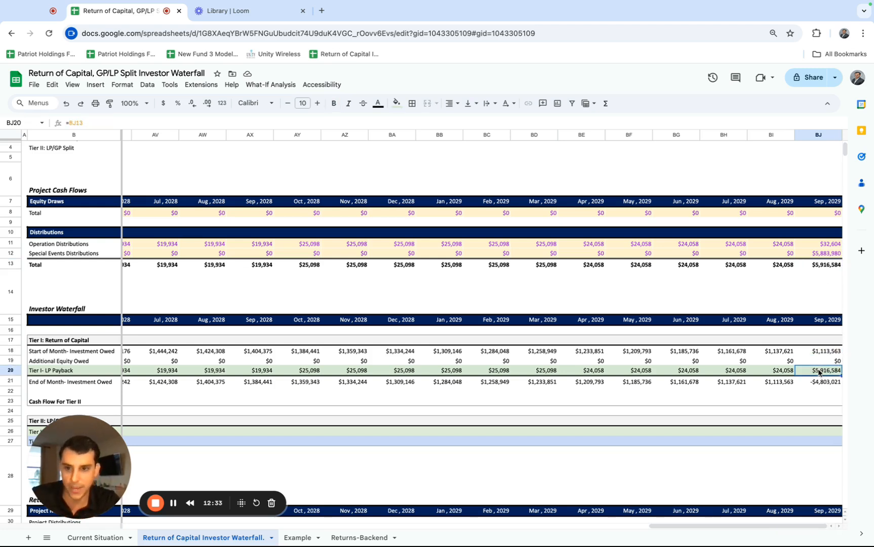
{"action": "left_click", "coordinate": [820, 352]}
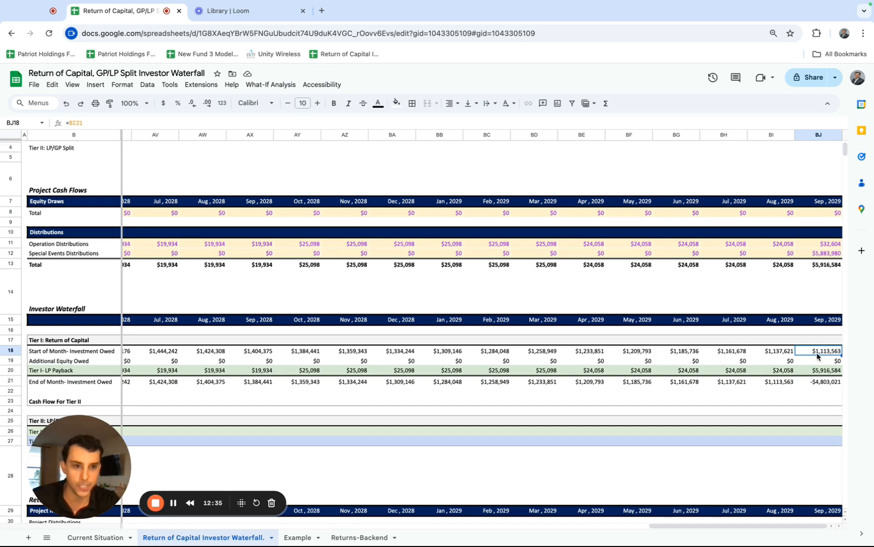
Cap the September 2029 Tier I LP Payback in BJ20 with =min(BJ13,BJ18+BJ19), and check it against BJ18 and BJ13.
{"action": "left_click", "coordinate": [821, 373]}
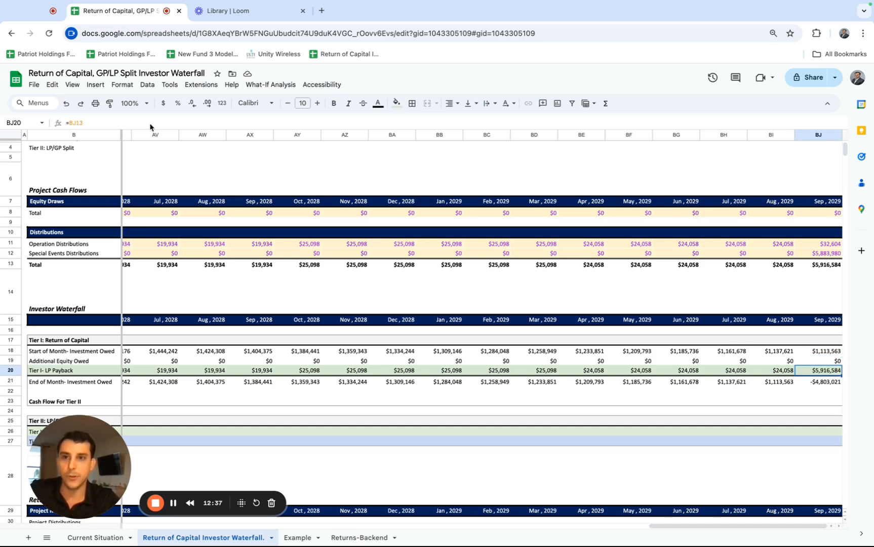
{"action": "left_click", "coordinate": [68, 124]}
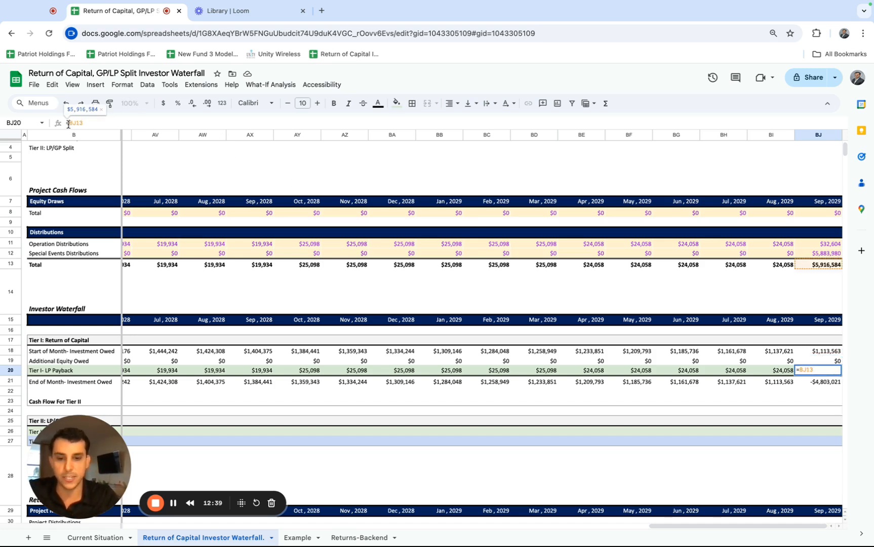
{"action": "key", "text": "Escape"}
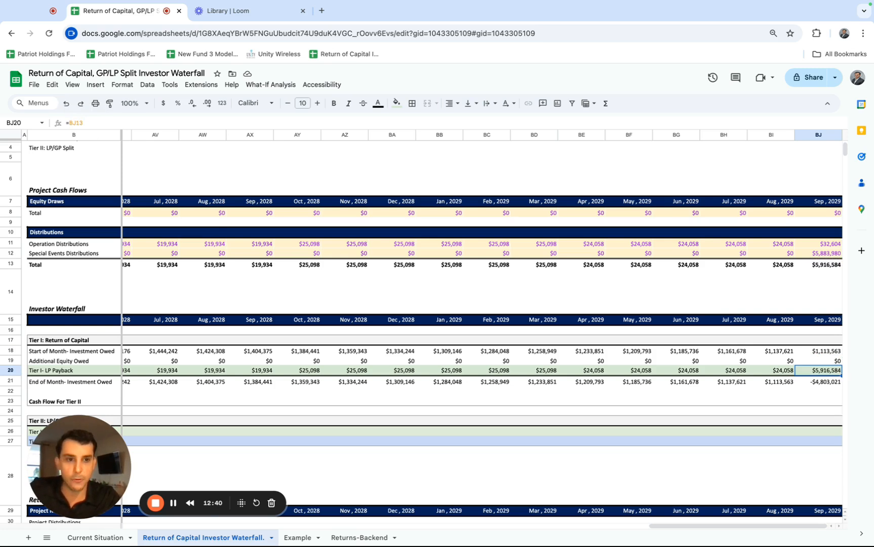
{"action": "left_click", "coordinate": [68, 124]}
{"action": "type", "text": "min(BJ13"}
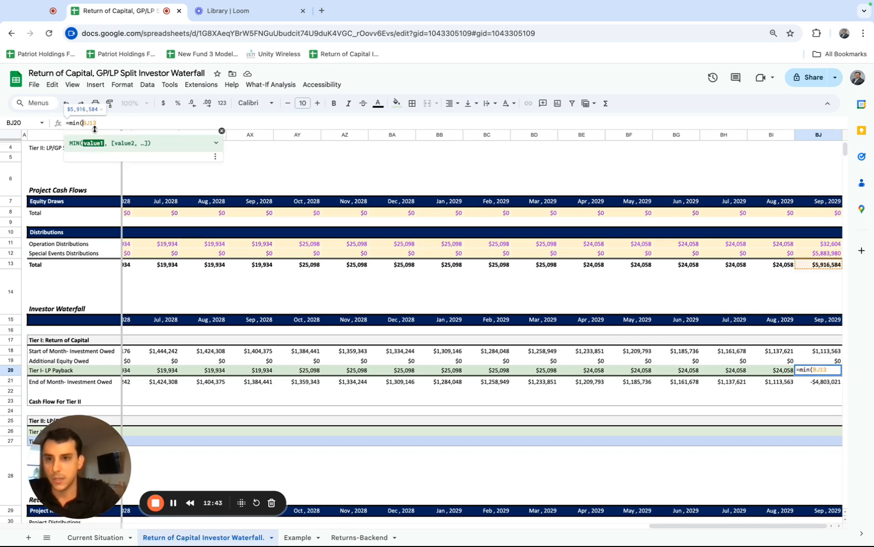
{"action": "type", "text": ","}
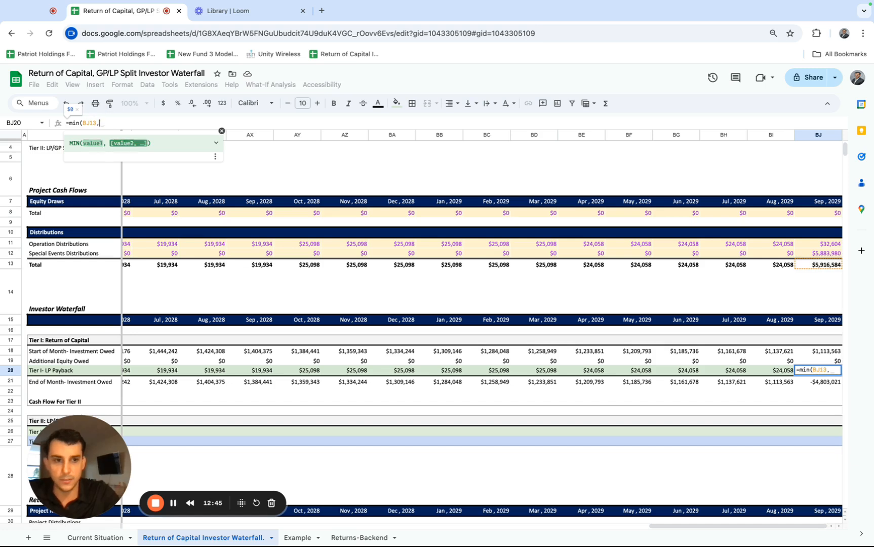
{"action": "left_click", "coordinate": [821, 351]}
{"action": "type", "text": "+"}
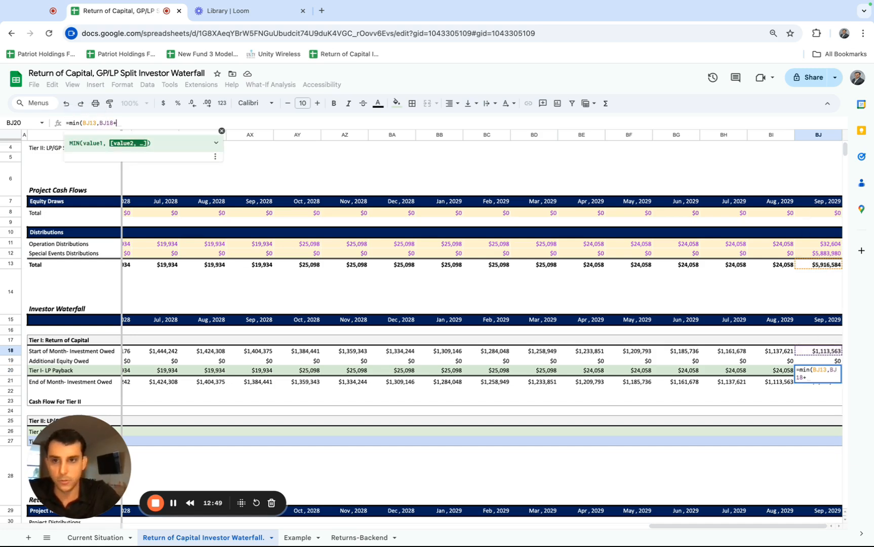
{"action": "left_click", "coordinate": [823, 360]}
{"action": "key", "text": "Return"}
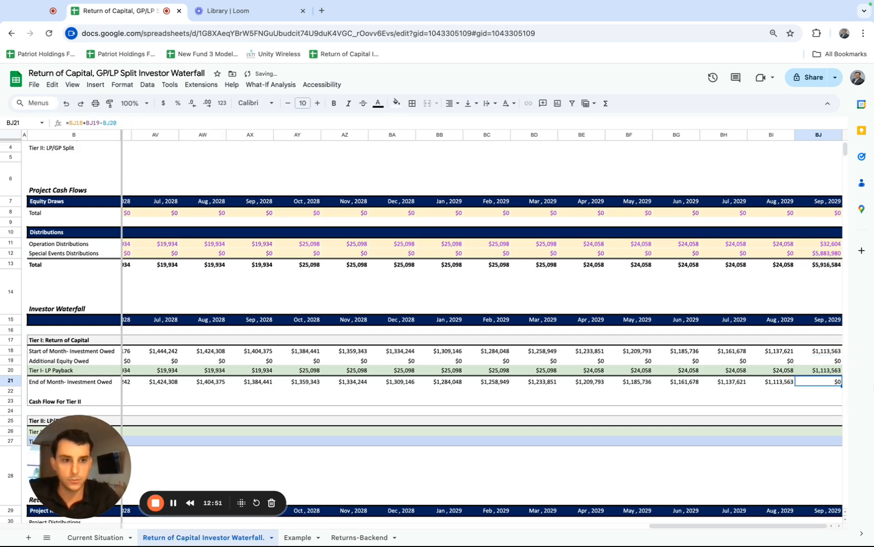
{"action": "left_click", "coordinate": [822, 352]}
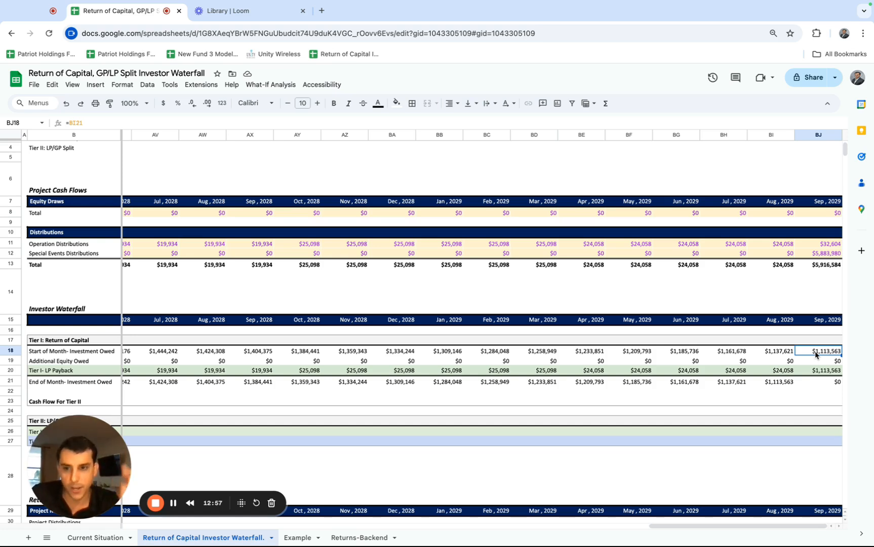
{"action": "left_click", "coordinate": [823, 264]}
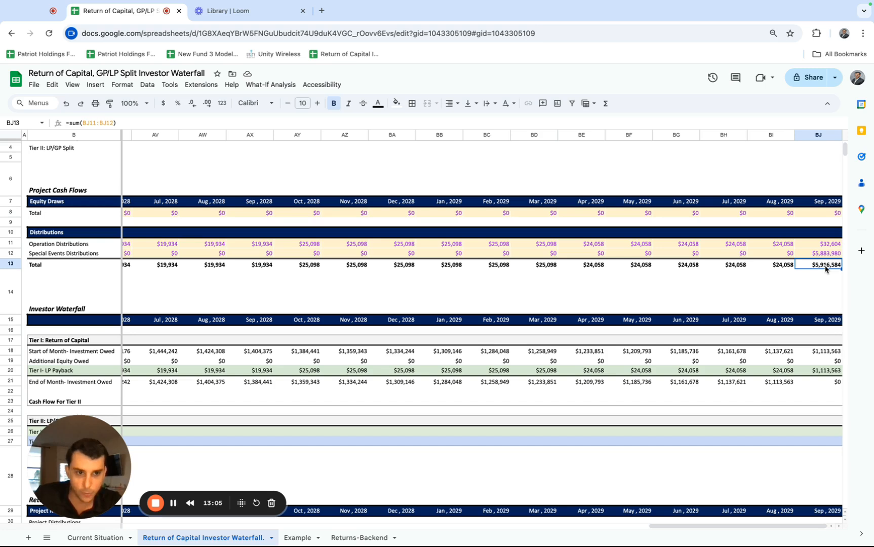
Apply the MIN formula from BJ20 to the whole Tier I LP Payback row, C20:BJ20.
{"action": "left_click", "coordinate": [824, 372]}
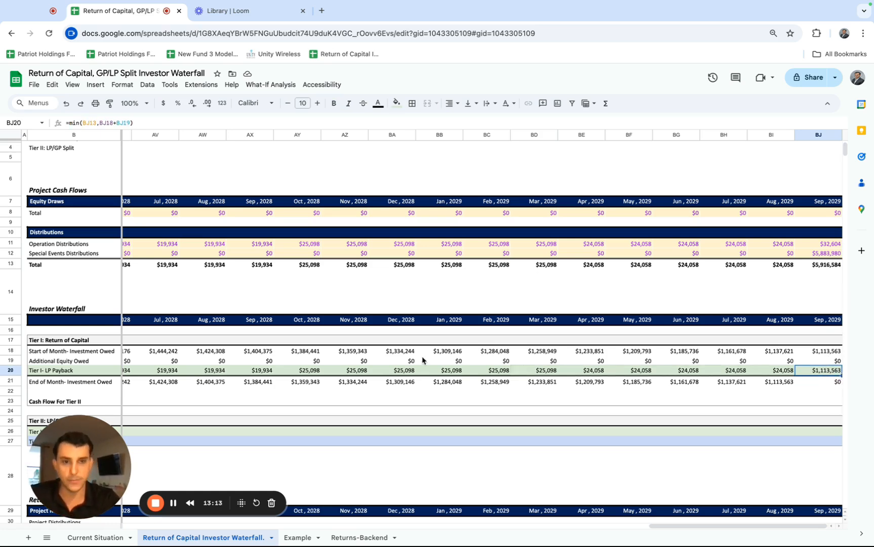
{"action": "scroll", "coordinate": [405, 375], "scroll_direction": "left", "scroll_amount": 15}
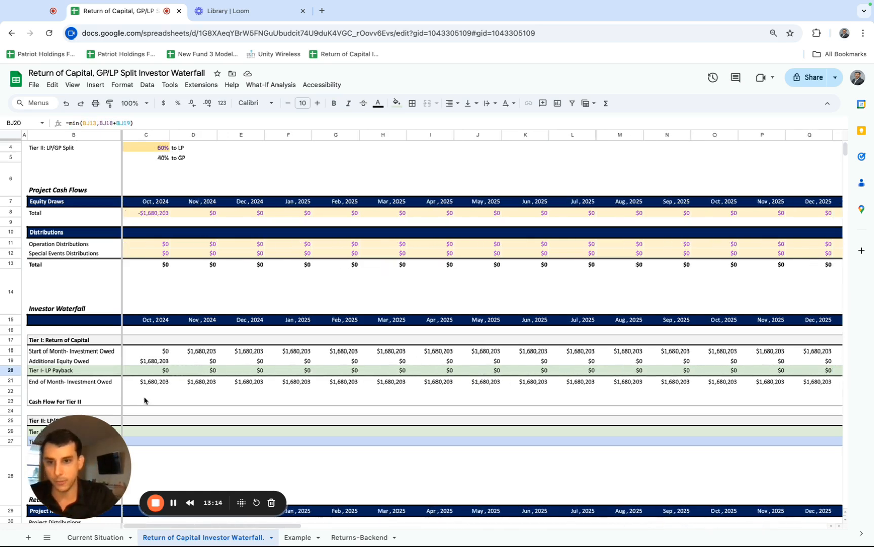
{"action": "left_click", "coordinate": [155, 370], "text": "shift"}
{"action": "scroll", "coordinate": [219, 376], "scroll_direction": "right", "scroll_amount": 15}
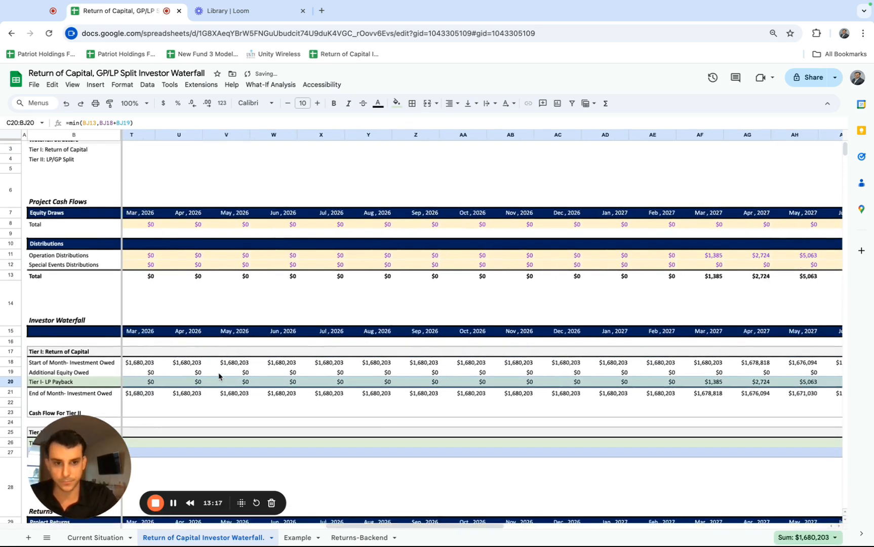
{"action": "scroll", "coordinate": [373, 399], "scroll_direction": "down", "scroll_amount": 1}
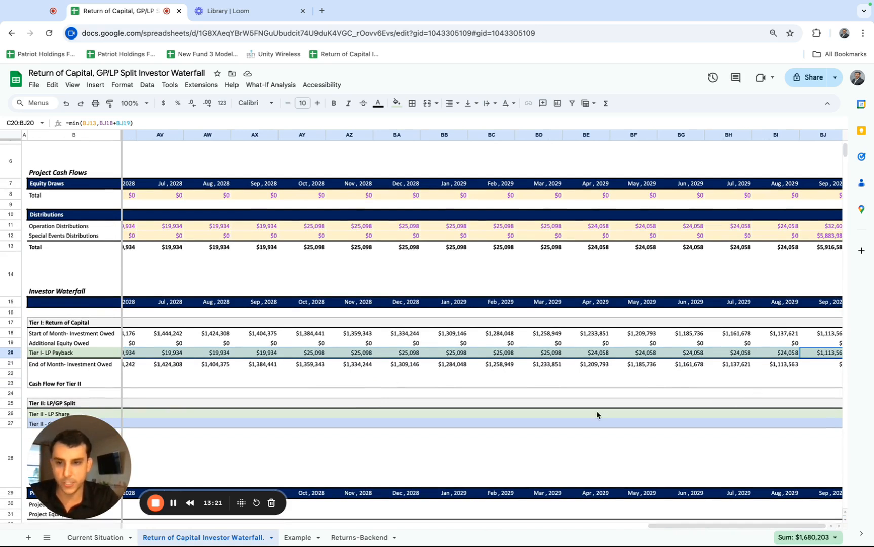
Calculate the September 2029 Cash Flow For Tier II in BJ23 as total distributions minus the Tier I LP Payback, =BJ13-BJ20.
{"action": "scroll", "coordinate": [729, 385], "scroll_direction": "right", "scroll_amount": 1}
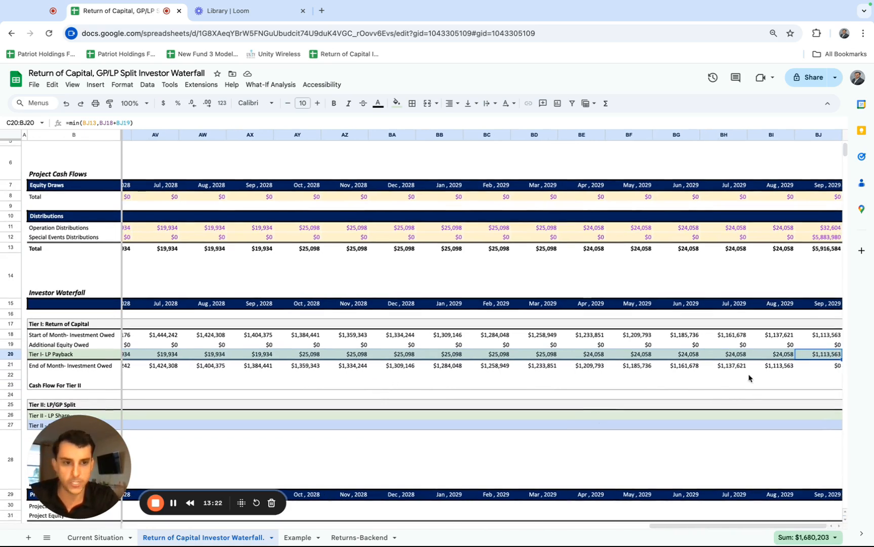
{"action": "left_click", "coordinate": [828, 385]}
{"action": "left_click", "coordinate": [79, 327]}
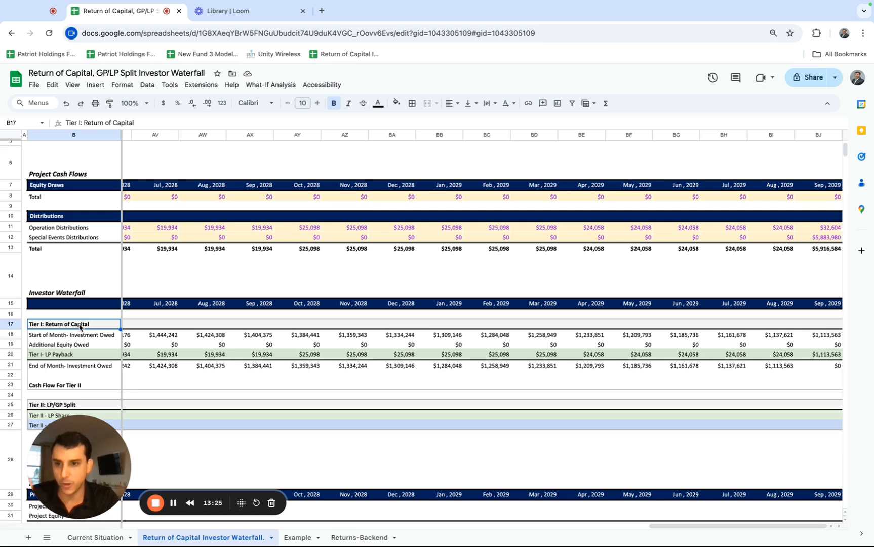
{"action": "scroll", "coordinate": [546, 399], "scroll_direction": "down", "scroll_amount": 1}
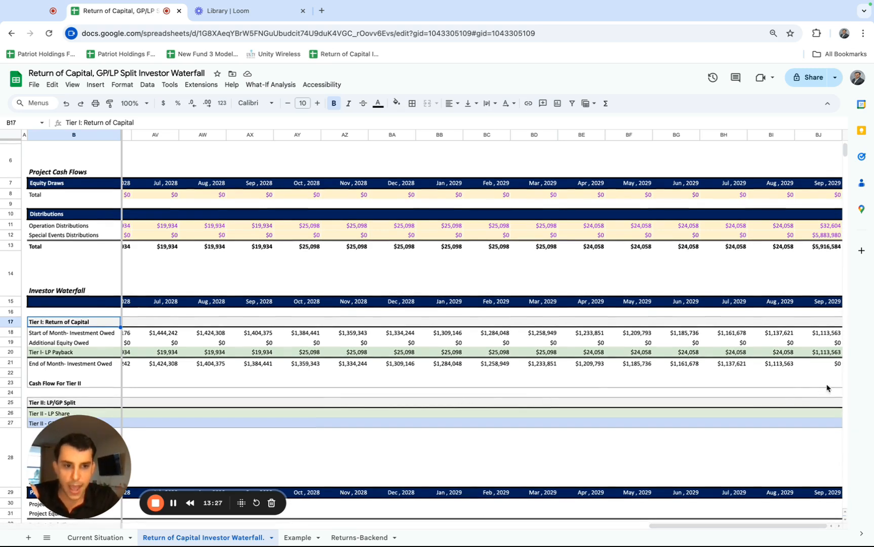
{"action": "left_click", "coordinate": [828, 386]}
{"action": "left_click_drag", "start_coordinate": [827, 333], "coordinate": [824, 356]}
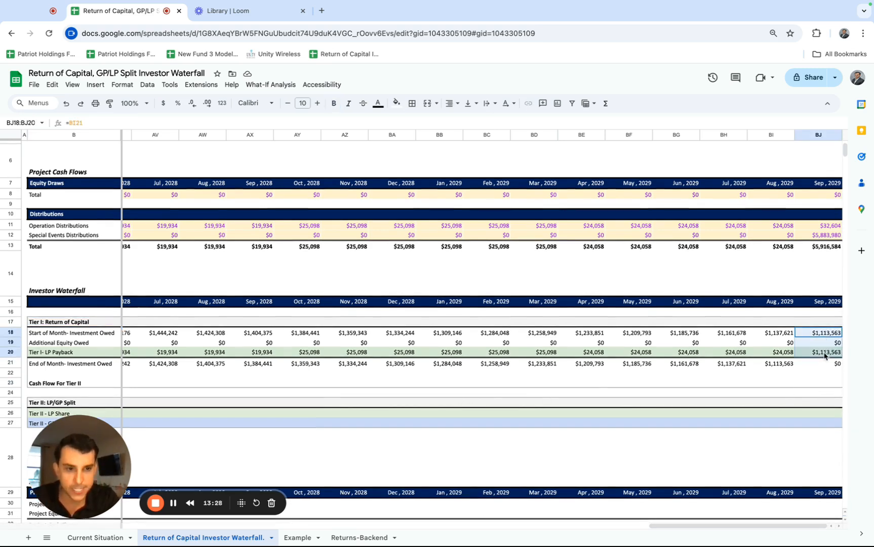
{"action": "left_click", "coordinate": [810, 384]}
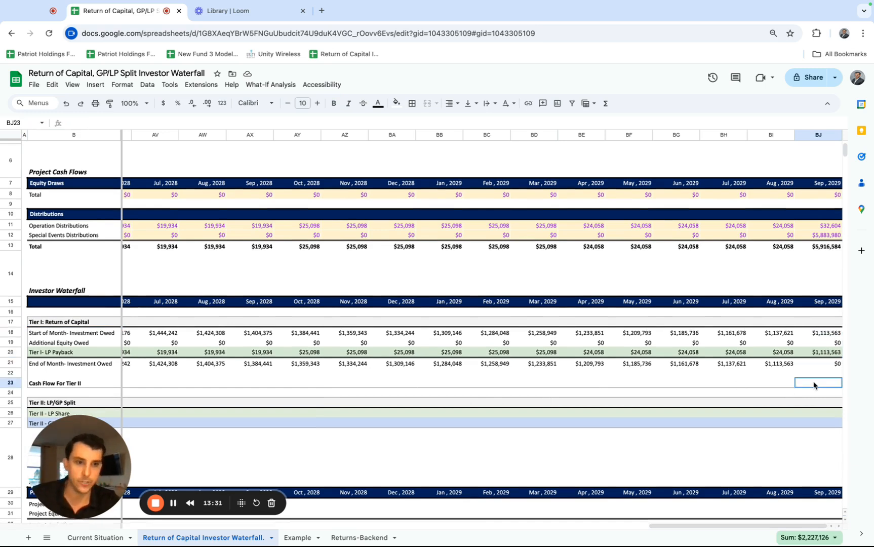
{"action": "type", "text": "="}
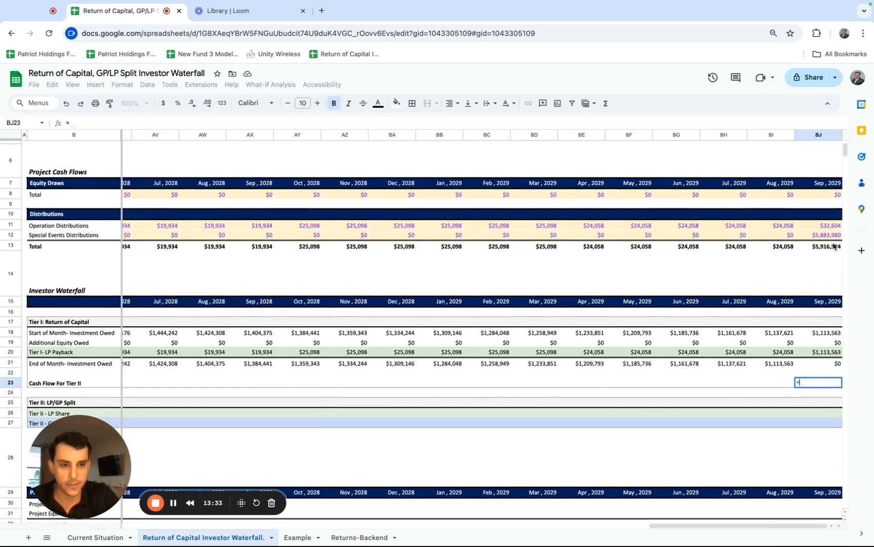
{"action": "left_click", "coordinate": [833, 246]}
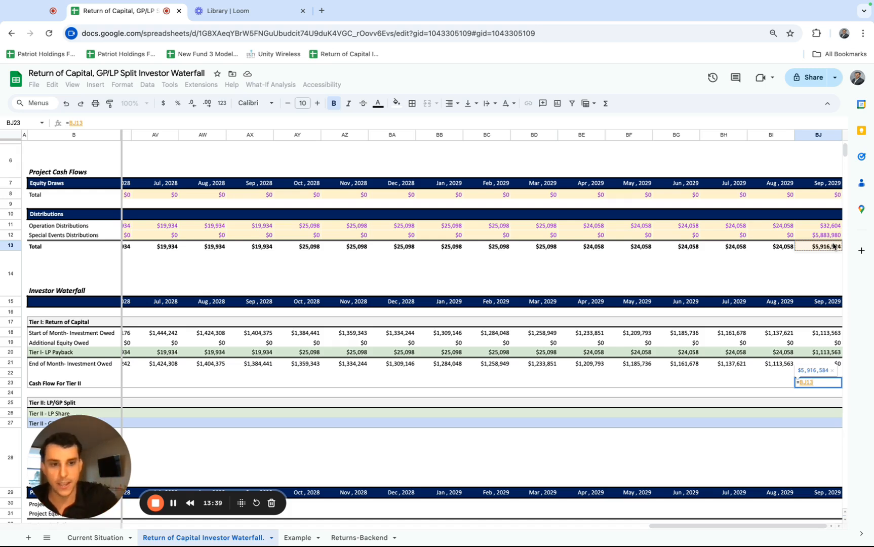
{"action": "type", "text": "-"}
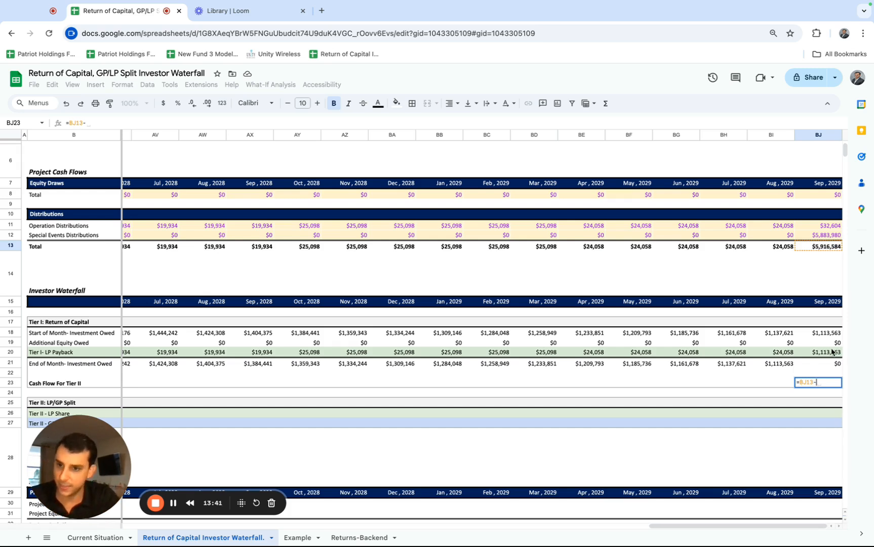
{"action": "left_click", "coordinate": [830, 351]}
{"action": "key", "text": "Return"}
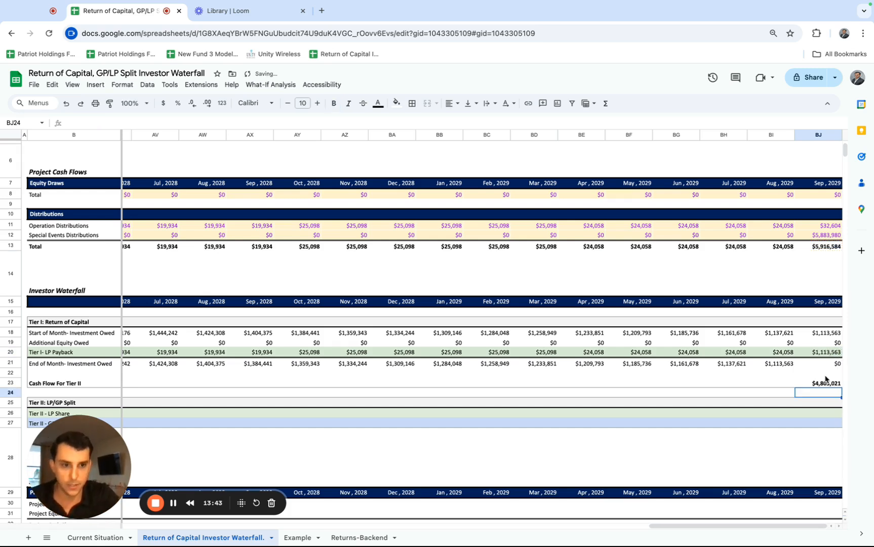
Apply the BJ23 formula to the whole Cash Flow For Tier II row, C23:BJ23, and check the row through September 2029.
{"action": "left_click", "coordinate": [826, 383]}
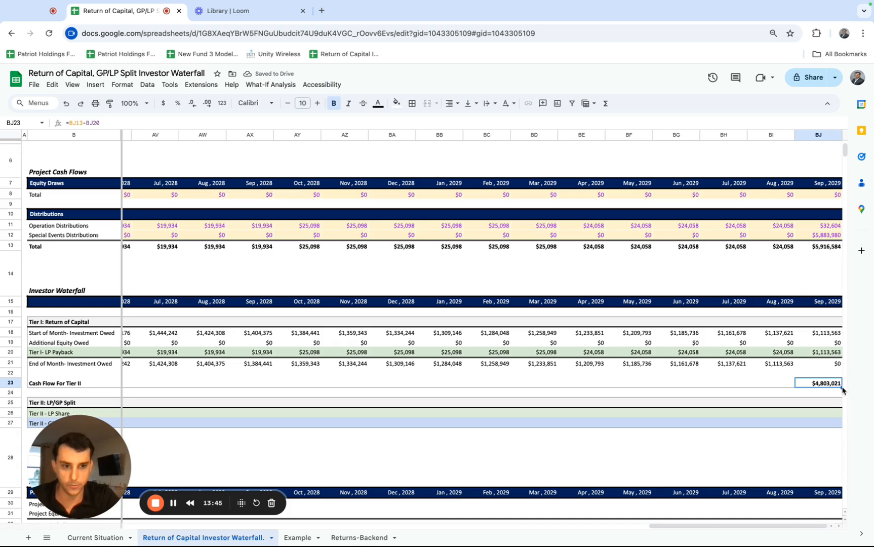
{"action": "scroll", "coordinate": [420, 390], "scroll_direction": "left", "scroll_amount": 20}
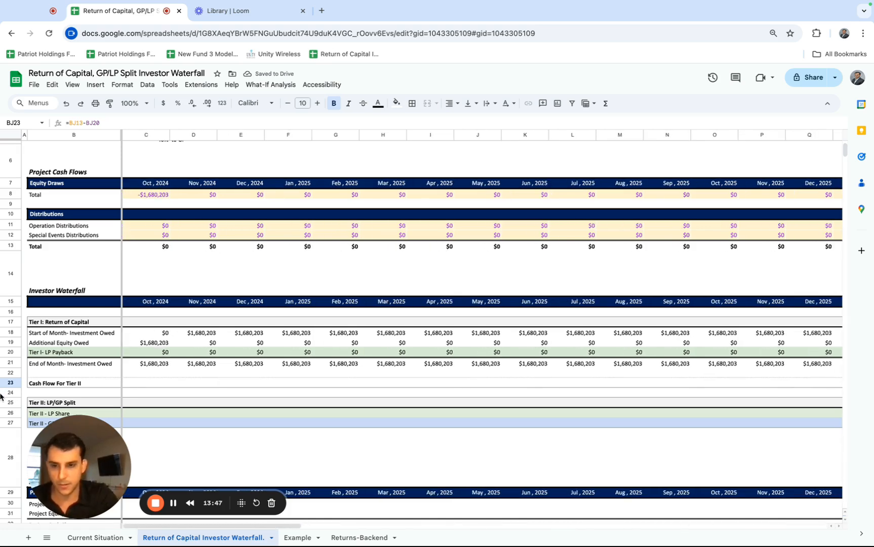
{"action": "left_click", "coordinate": [140, 383], "text": "shift"}
{"action": "key", "text": "ctrl+Return"}
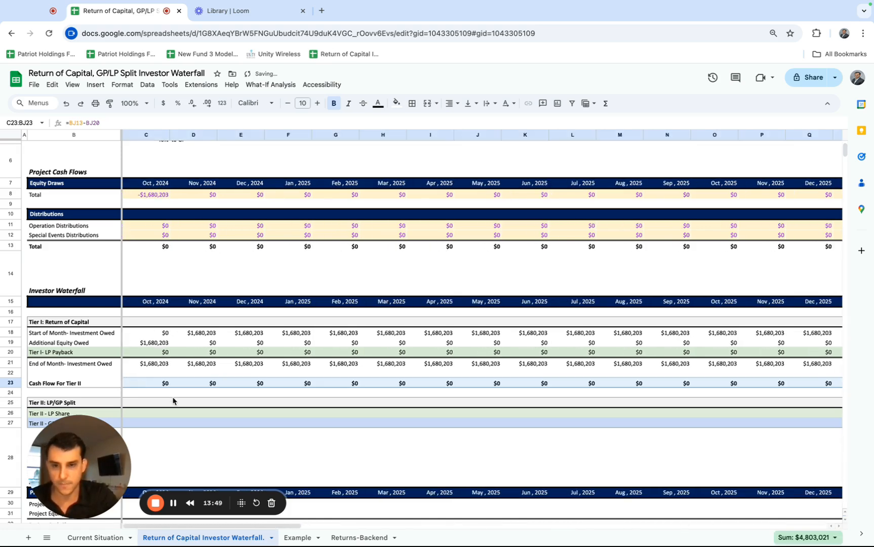
{"action": "scroll", "coordinate": [173, 401], "scroll_direction": "right", "scroll_amount": 20}
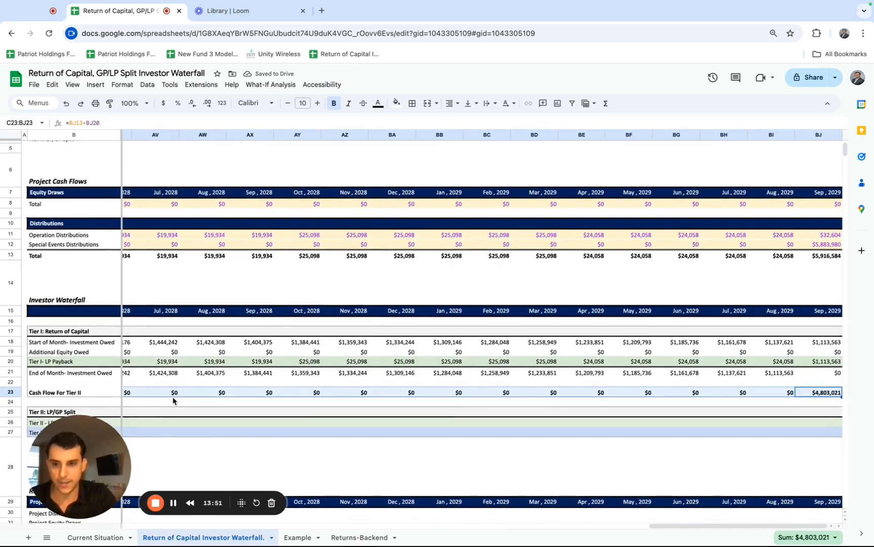
Examine the Tier I structure and monthly amounts owed, and compare September 2029's total distribution, ending investment owed and Tier II cash flow.
{"action": "scroll", "coordinate": [176, 387], "scroll_direction": "down", "scroll_amount": 1}
{"action": "left_click", "coordinate": [75, 302]}
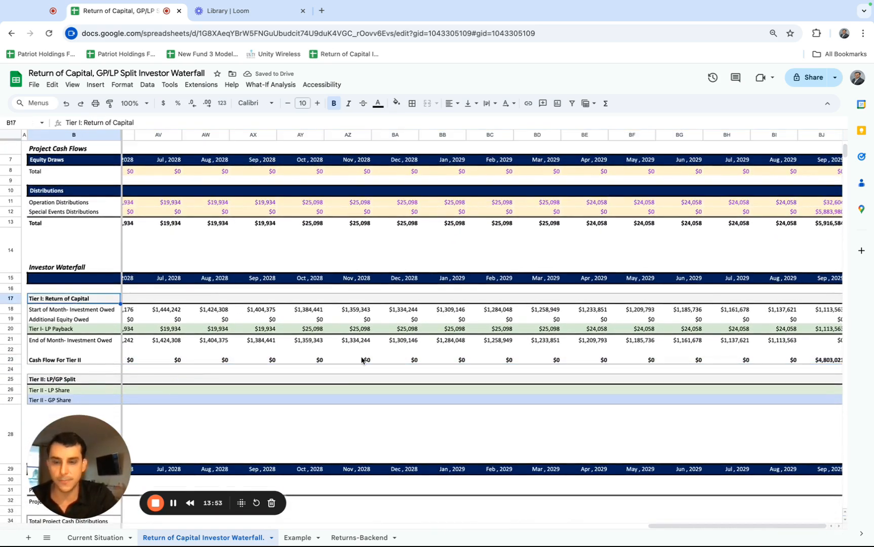
{"action": "scroll", "coordinate": [145, 312], "scroll_direction": "up", "scroll_amount": 2}
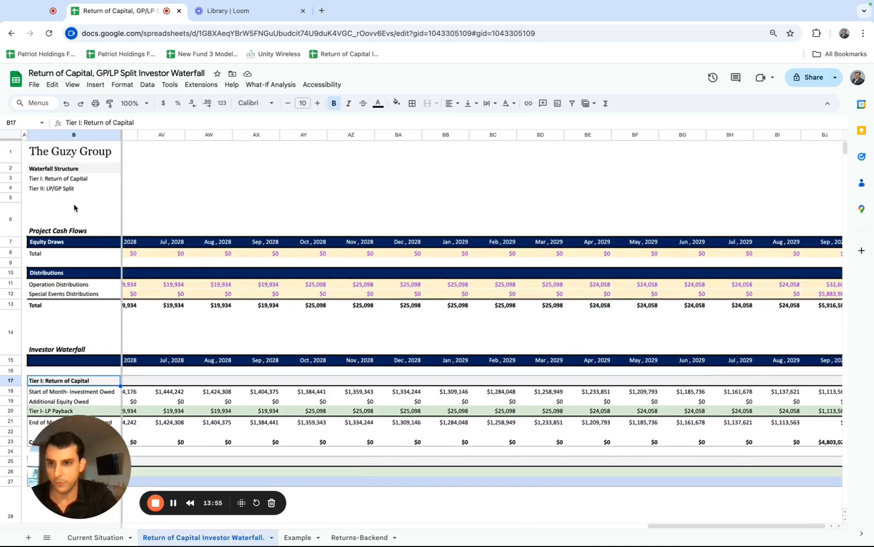
{"action": "left_click", "coordinate": [69, 183]}
{"action": "scroll", "coordinate": [162, 338], "scroll_direction": "down", "scroll_amount": 2}
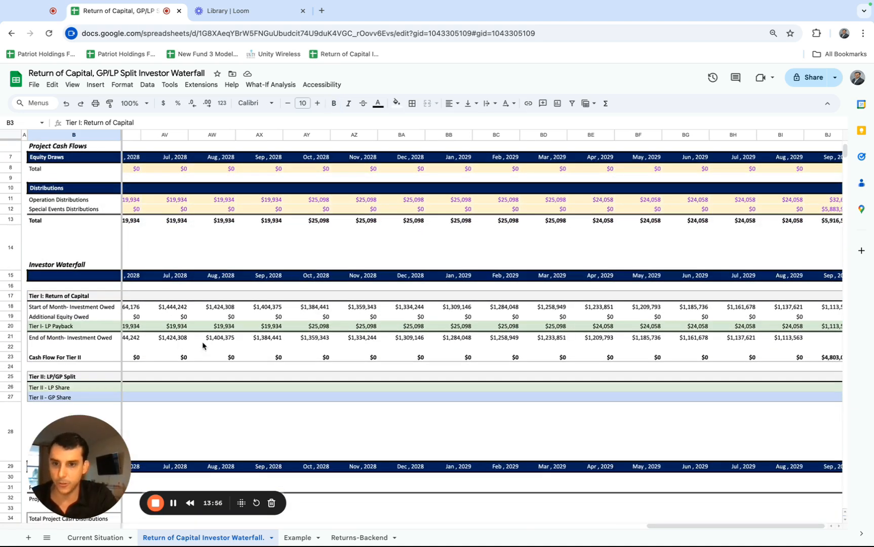
{"action": "left_click", "coordinate": [216, 310]}
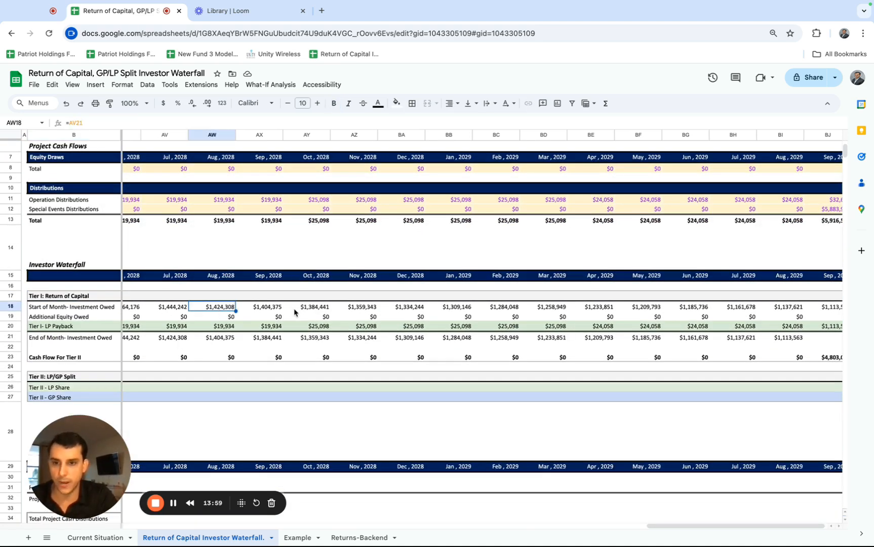
{"action": "left_click", "coordinate": [297, 313]}
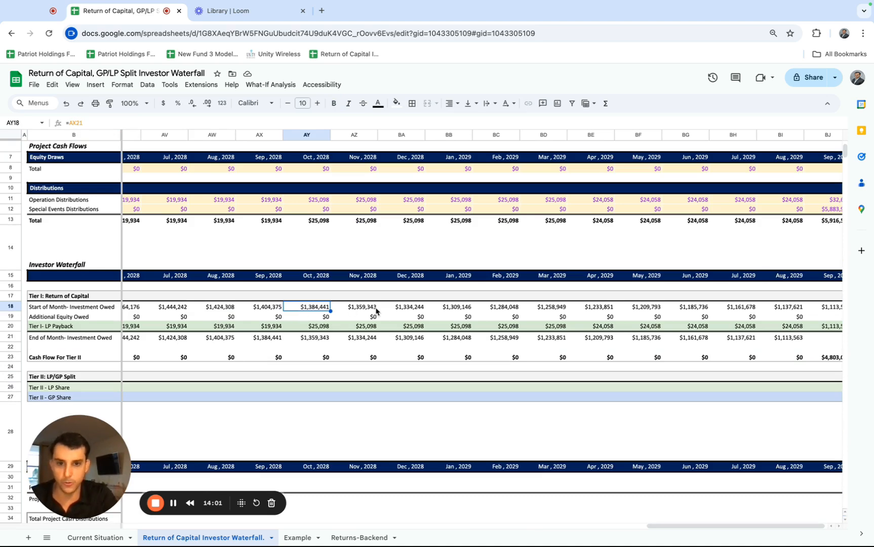
{"action": "scroll", "coordinate": [377, 311], "scroll_direction": "right", "scroll_amount": 1}
{"action": "left_click", "coordinate": [823, 223]}
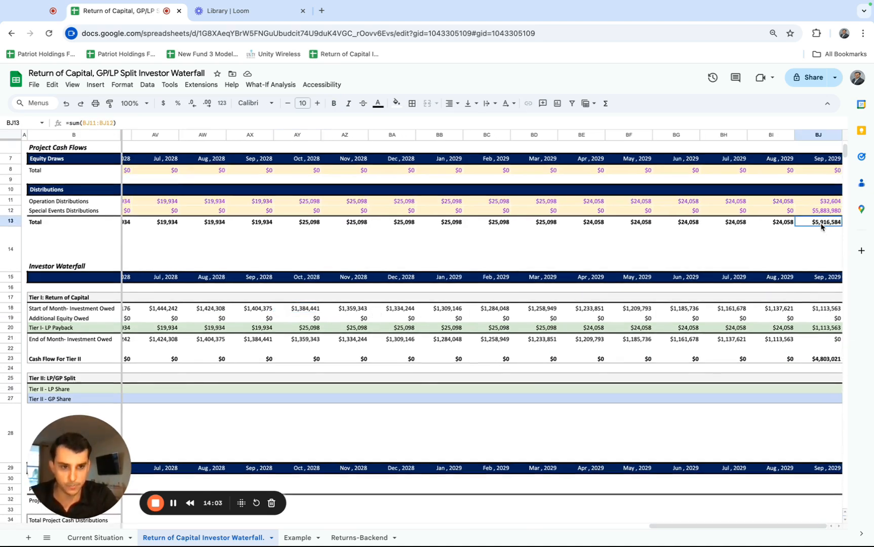
{"action": "left_click", "coordinate": [823, 342]}
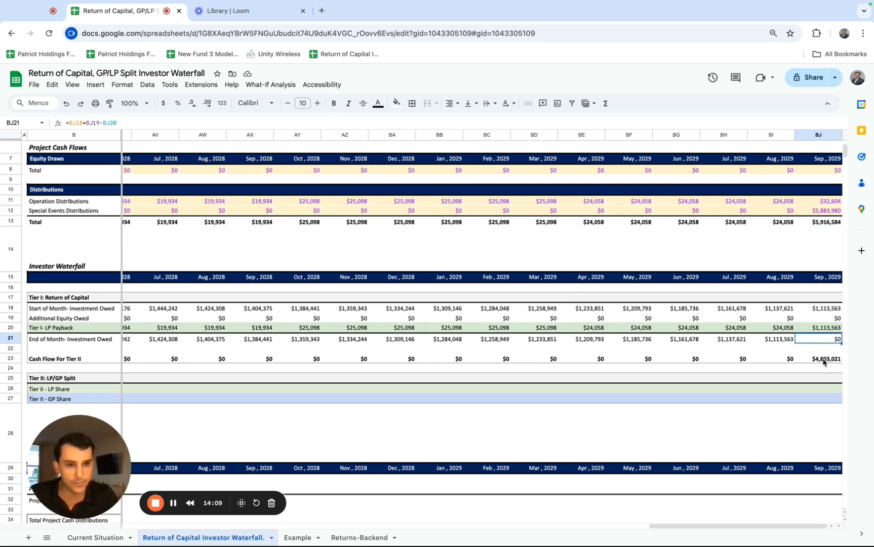
{"action": "left_click", "coordinate": [823, 360]}
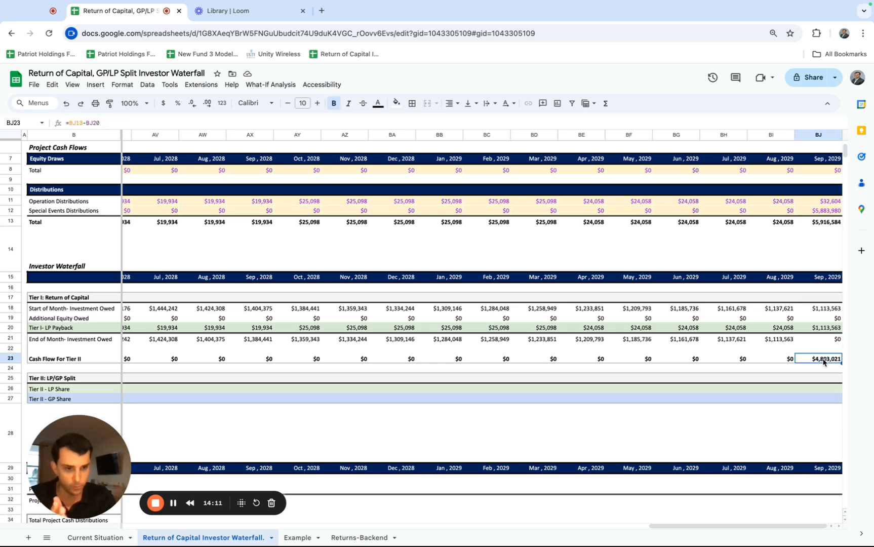
Enter =C23*C4 as the October 2024 Tier II LP Share in C26, multiplying the Tier II cash flow by the LP percentage.
{"action": "scroll", "coordinate": [778, 398], "scroll_direction": "down", "scroll_amount": 1}
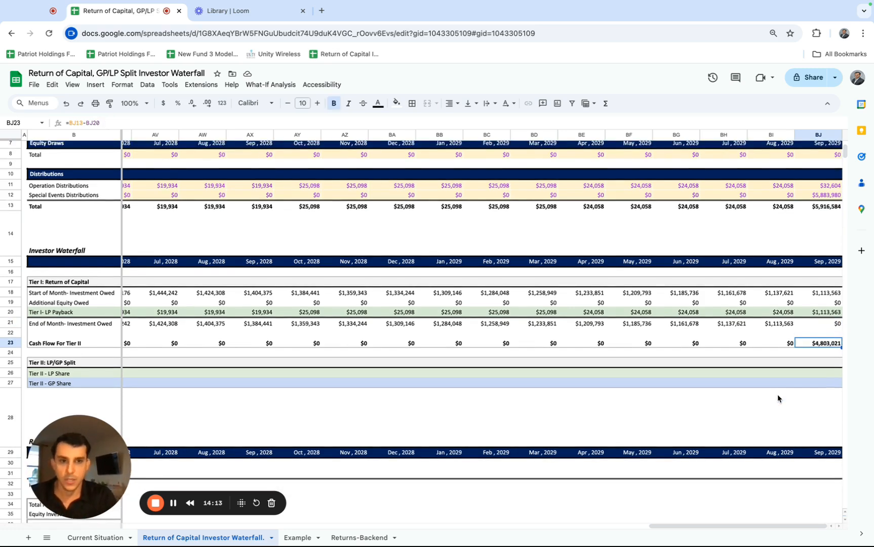
{"action": "scroll", "coordinate": [778, 398], "scroll_direction": "left", "scroll_amount": 10}
{"action": "scroll", "coordinate": [777, 398], "scroll_direction": "left", "scroll_amount": 12}
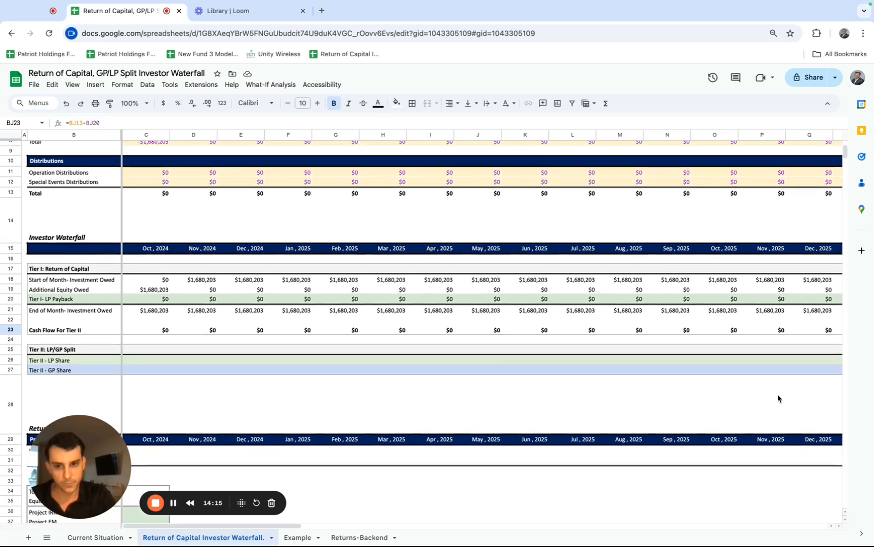
{"action": "scroll", "coordinate": [777, 399], "scroll_direction": "up", "scroll_amount": 1}
{"action": "left_click_drag", "start_coordinate": [208, 499], "coordinate": [195, 525]}
{"action": "left_click", "coordinate": [148, 425]}
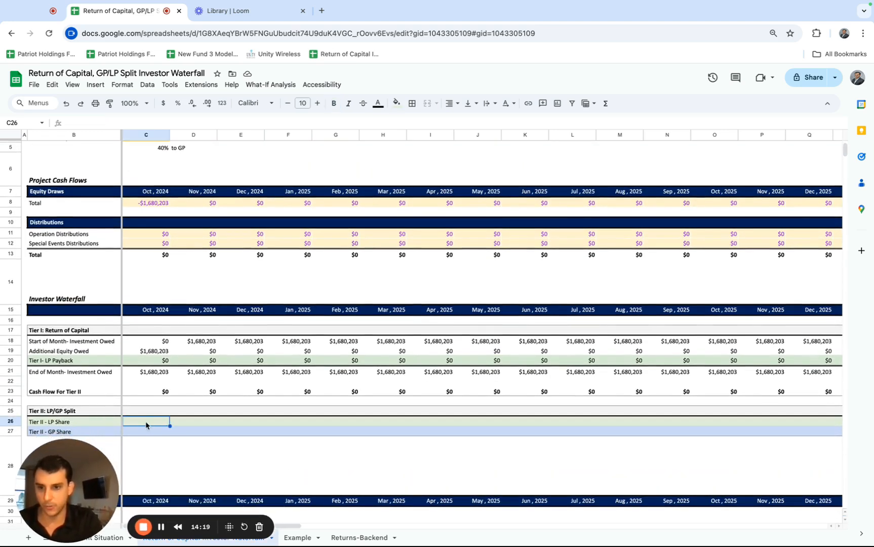
{"action": "scroll", "coordinate": [146, 425], "scroll_direction": "up", "scroll_amount": 1}
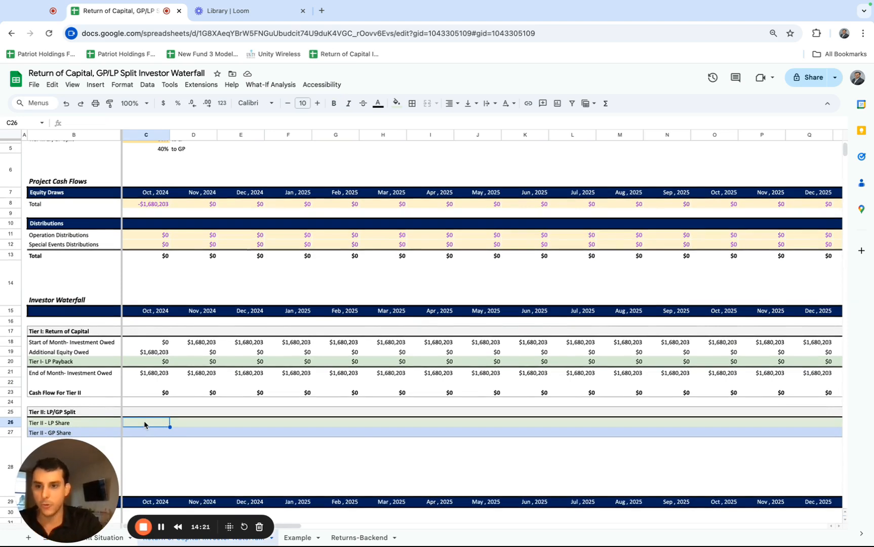
{"action": "scroll", "coordinate": [144, 425], "scroll_direction": "up", "scroll_amount": 1}
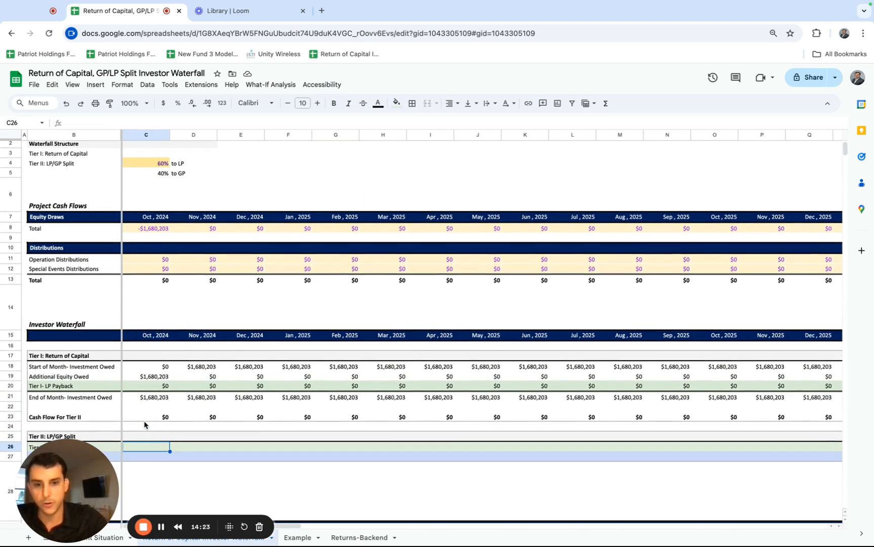
{"action": "type", "text": "="}
{"action": "left_click", "coordinate": [150, 418]}
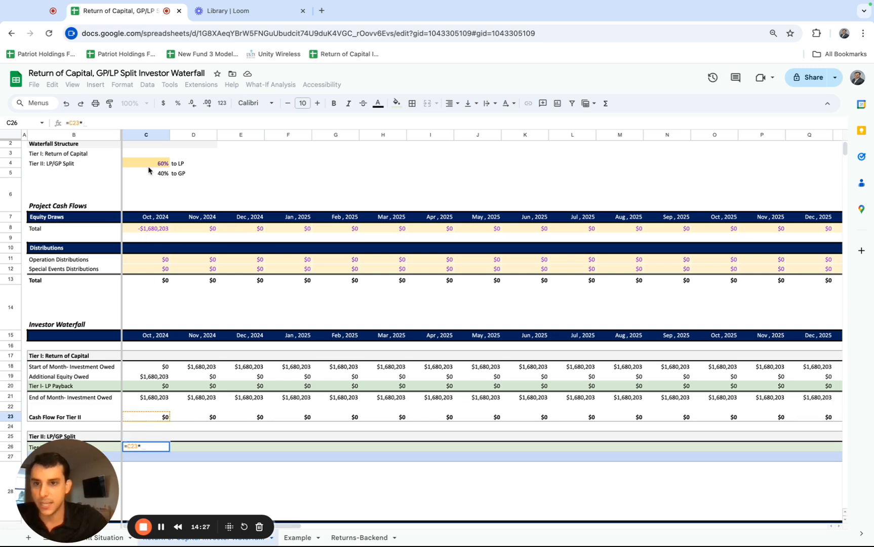
{"action": "key", "text": "Return"}
{"action": "key", "text": "Up"}
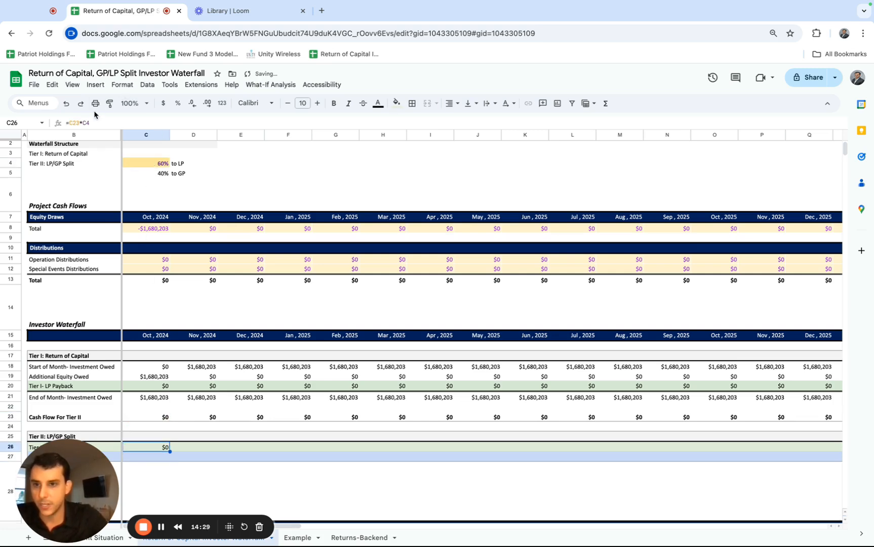
Make the LP percentage reference in the C26 formula absolute, giving =C23*$C$4.
{"action": "left_click", "coordinate": [83, 123]}
{"action": "type", "text": "$"}
{"action": "key", "text": "Right"}
{"action": "type", "text": "$"}
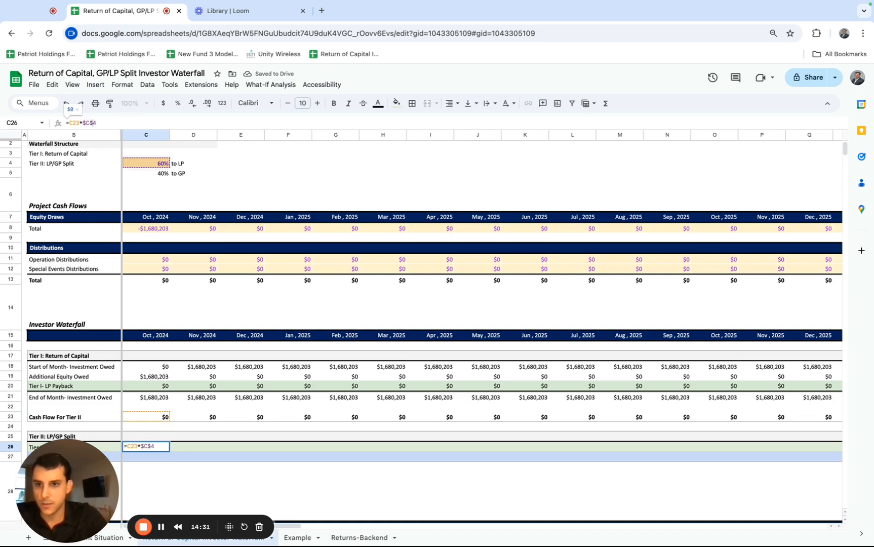
{"action": "key", "text": "Return"}
Calculate the October 2024 Tier II GP Share in C27 as the C23 cash flow times the GP percentage in C5.
{"action": "type", "text": "="}
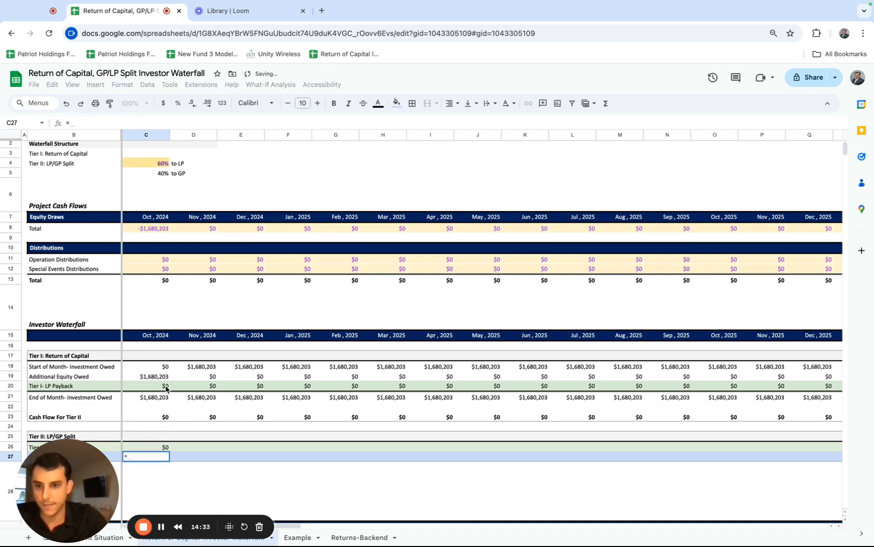
{"action": "left_click", "coordinate": [161, 418]}
{"action": "type", "text": "*"}
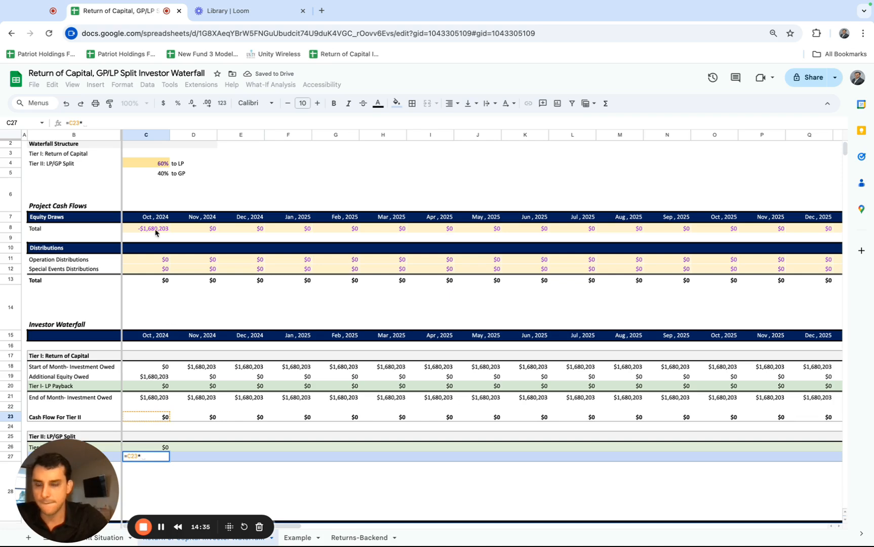
{"action": "left_click", "coordinate": [156, 175]}
{"action": "key", "text": "ctrl+Return"}
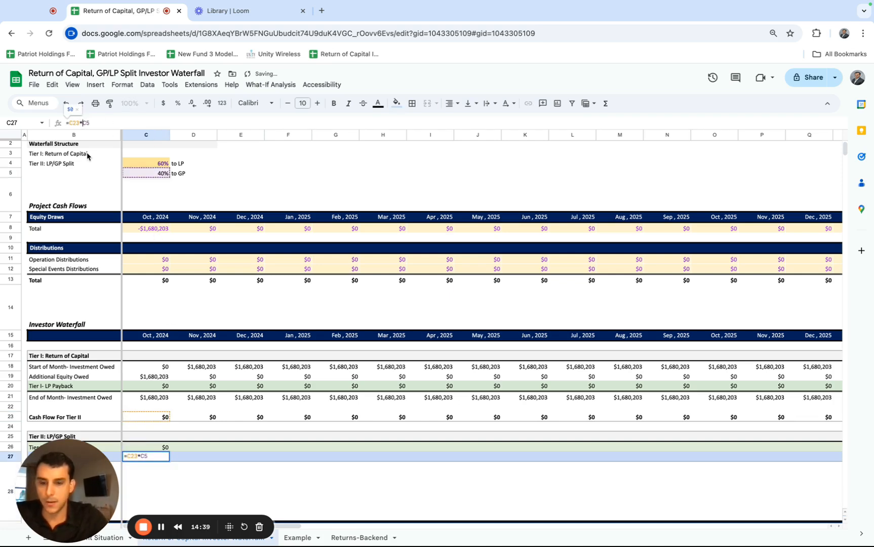
{"action": "key", "text": "Down"}
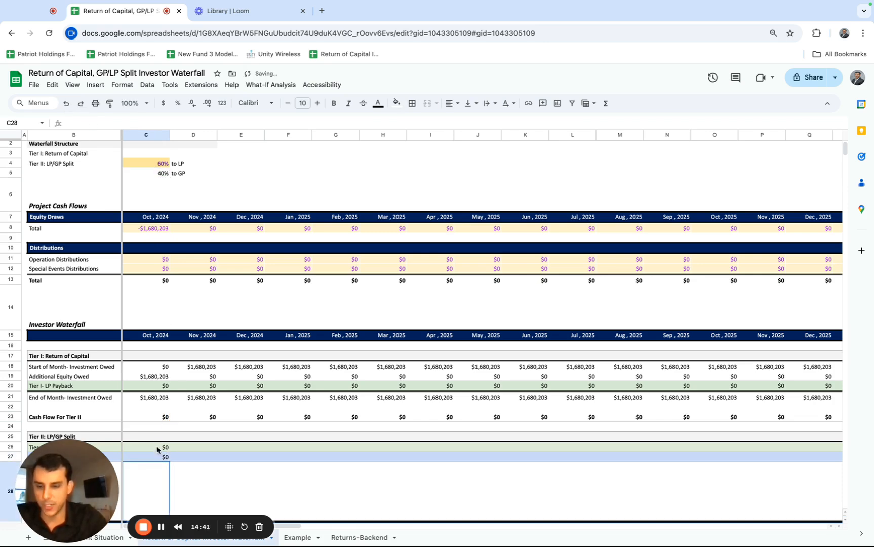
{"action": "left_click_drag", "start_coordinate": [158, 446], "coordinate": [158, 456]}
{"action": "key", "text": "ctrl+shift+Right"}
{"action": "type", "text": "r"}
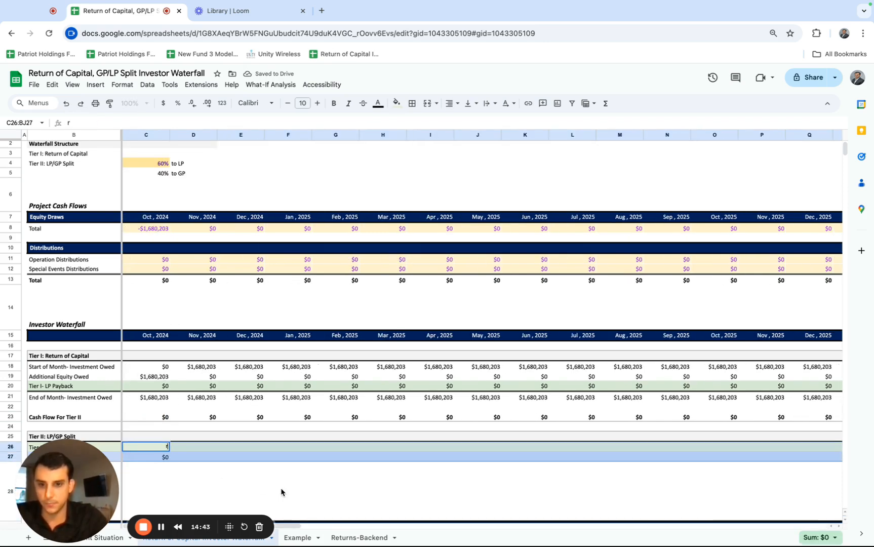
{"action": "key", "text": "Escape"}
{"action": "scroll", "coordinate": [279, 485], "scroll_direction": "down", "scroll_amount": 1}
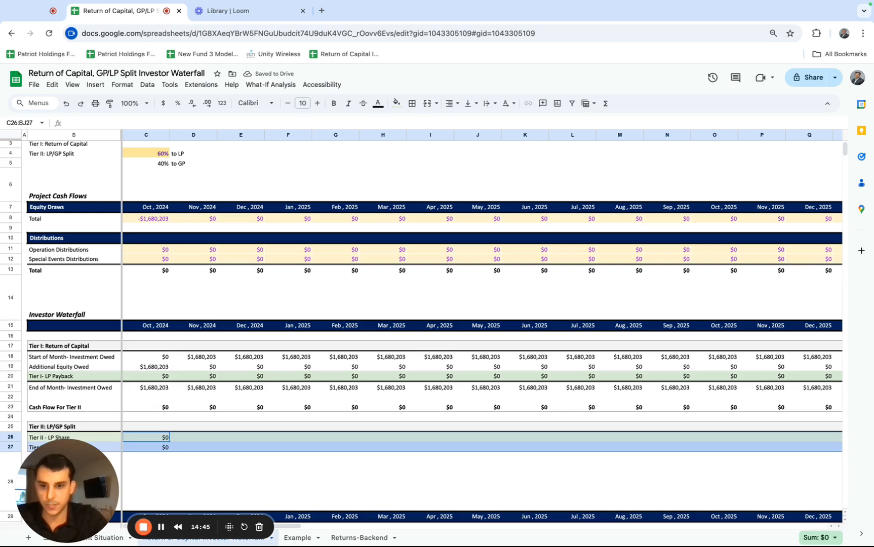
Fill the October 2024 Tier II LP Share and GP Share formulas in C26:C27 across all months through September 2029.
{"action": "left_click", "coordinate": [155, 464]}
{"action": "left_click_drag", "start_coordinate": [161, 438], "coordinate": [160, 445]}
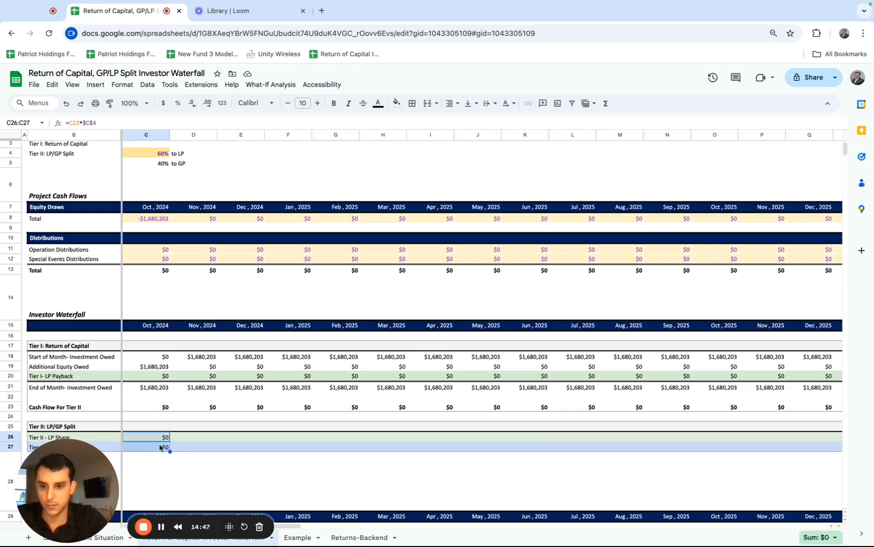
{"action": "key", "text": "ctrl+shift+Right"}
{"action": "key", "text": "ctrl+r"}
{"action": "scroll", "coordinate": [335, 446], "scroll_direction": "left", "scroll_amount": 10}
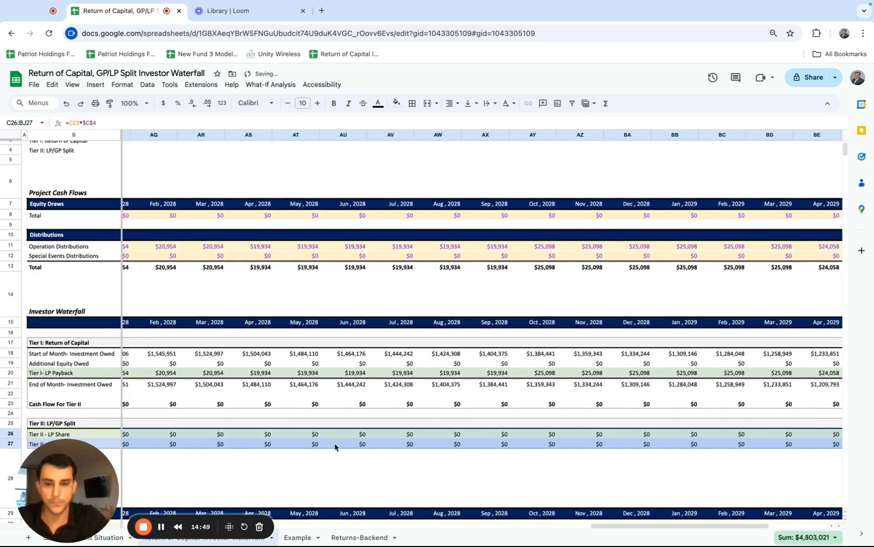
{"action": "scroll", "coordinate": [336, 447], "scroll_direction": "left", "scroll_amount": 8}
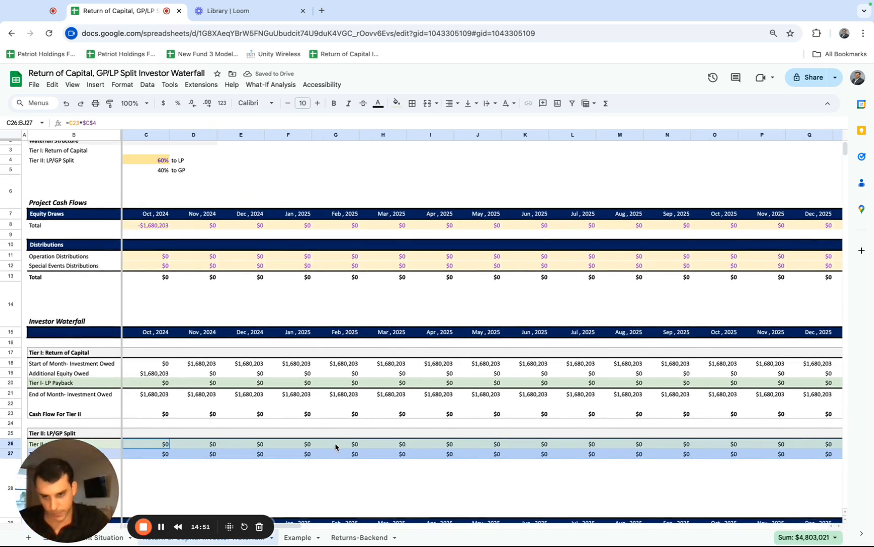
Examine the monthly Cash Flow For Tier II row through September 2029 and that month's Tier II LP Share.
{"action": "left_click", "coordinate": [160, 415]}
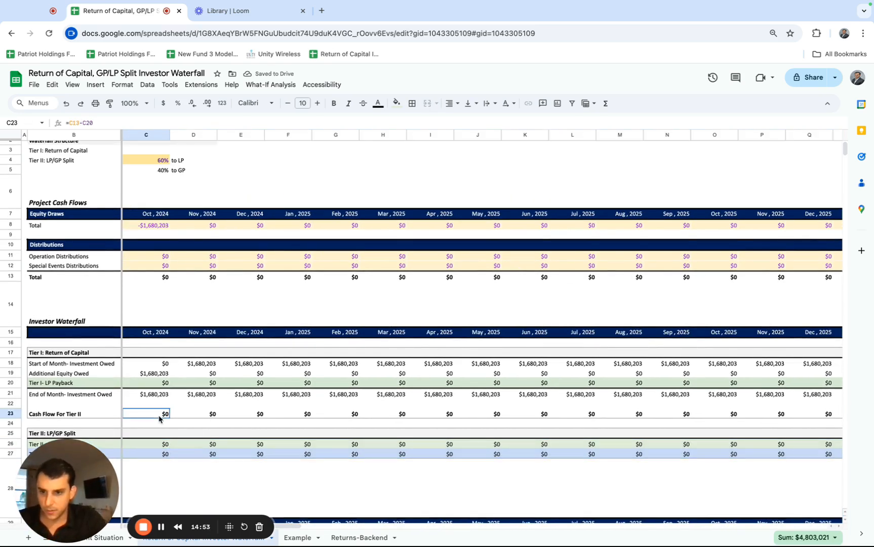
{"action": "scroll", "coordinate": [160, 418], "scroll_direction": "down", "scroll_amount": 1}
{"action": "left_click_drag", "start_coordinate": [155, 406], "coordinate": [552, 413]}
{"action": "scroll", "coordinate": [457, 410], "scroll_direction": "right", "scroll_amount": 10}
{"action": "scroll", "coordinate": [544, 423], "scroll_direction": "right", "scroll_amount": 10}
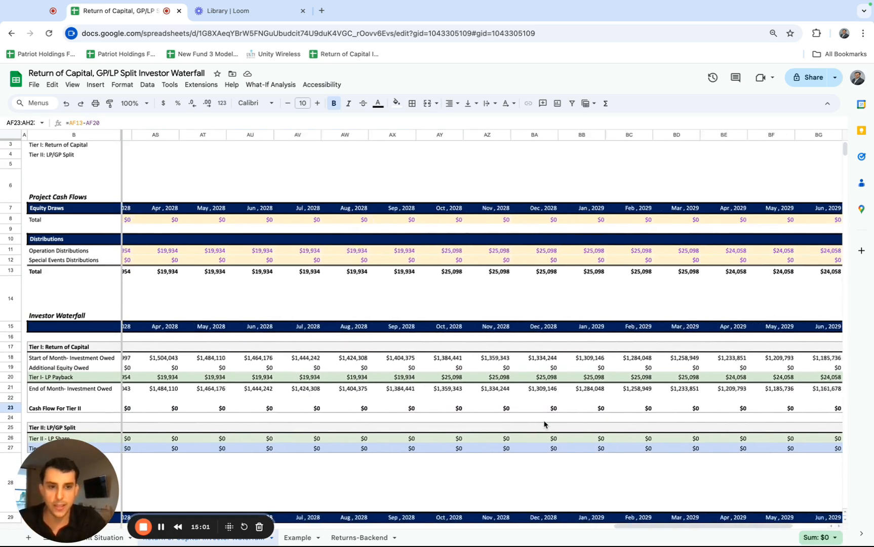
{"action": "left_click", "coordinate": [831, 411]}
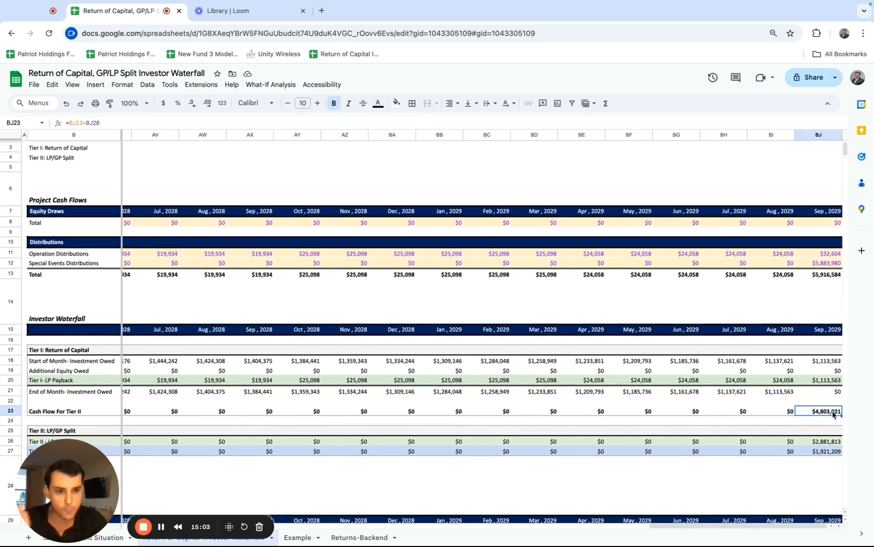
{"action": "scroll", "coordinate": [797, 469], "scroll_direction": "down", "scroll_amount": 1}
{"action": "left_click", "coordinate": [825, 416]}
Compare the Tier II split percentages in the waterfall structure with the September 2029 LP and GP shares.
{"action": "scroll", "coordinate": [700, 394], "scroll_direction": "left", "scroll_amount": 1}
{"action": "scroll", "coordinate": [700, 393], "scroll_direction": "left", "scroll_amount": 15}
{"action": "scroll", "coordinate": [700, 393], "scroll_direction": "up", "scroll_amount": 3}
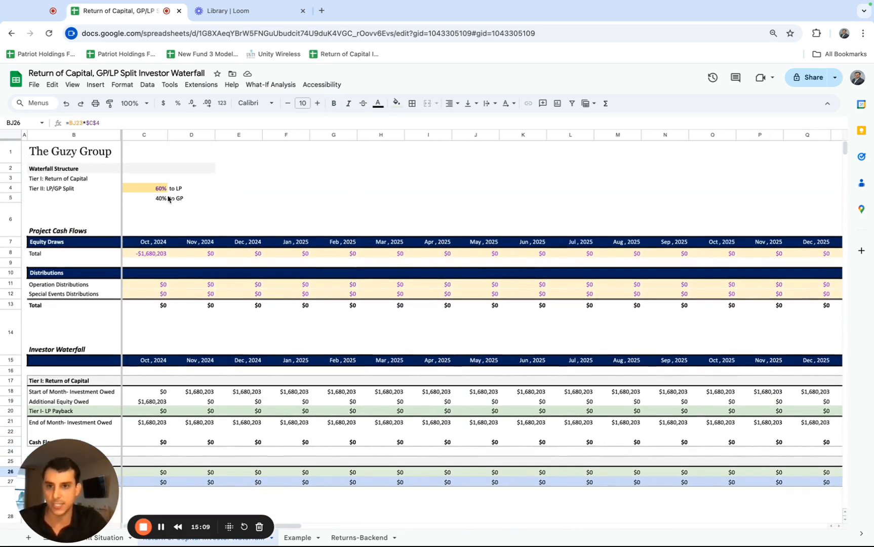
{"action": "scroll", "coordinate": [234, 304], "scroll_direction": "down", "scroll_amount": 2}
{"action": "scroll", "coordinate": [234, 306], "scroll_direction": "right", "scroll_amount": 6}
{"action": "scroll", "coordinate": [234, 306], "scroll_direction": "right", "scroll_amount": 10}
{"action": "scroll", "coordinate": [234, 306], "scroll_direction": "up", "scroll_amount": 1}
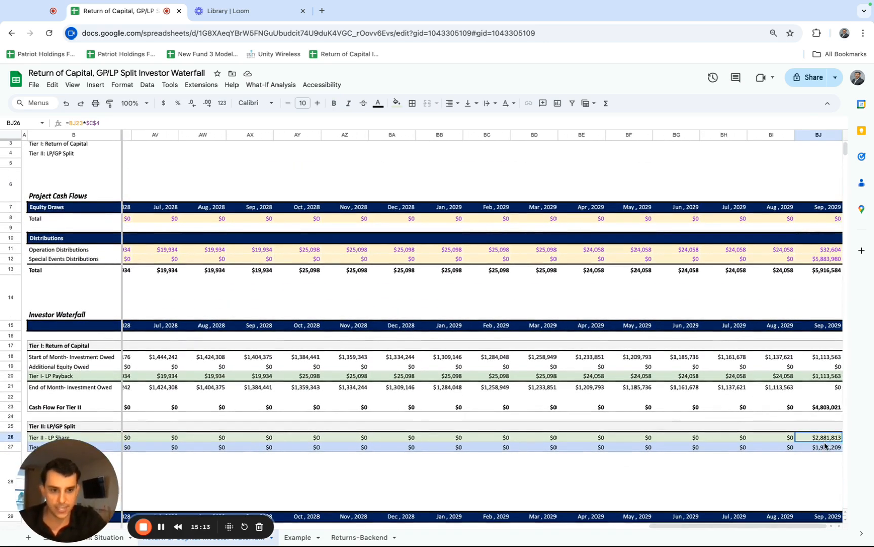
{"action": "left_click", "coordinate": [825, 446], "text": "shift"}
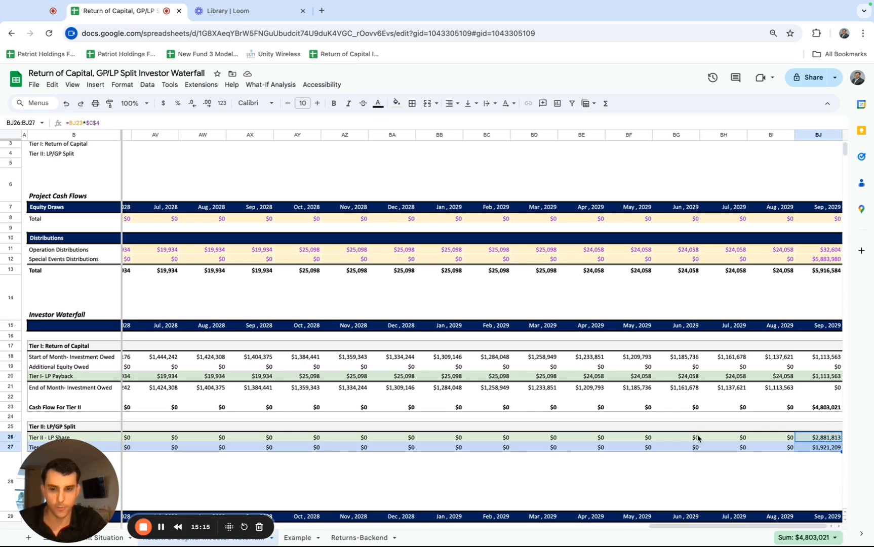
{"action": "scroll", "coordinate": [697, 438], "scroll_direction": "left", "scroll_amount": 15}
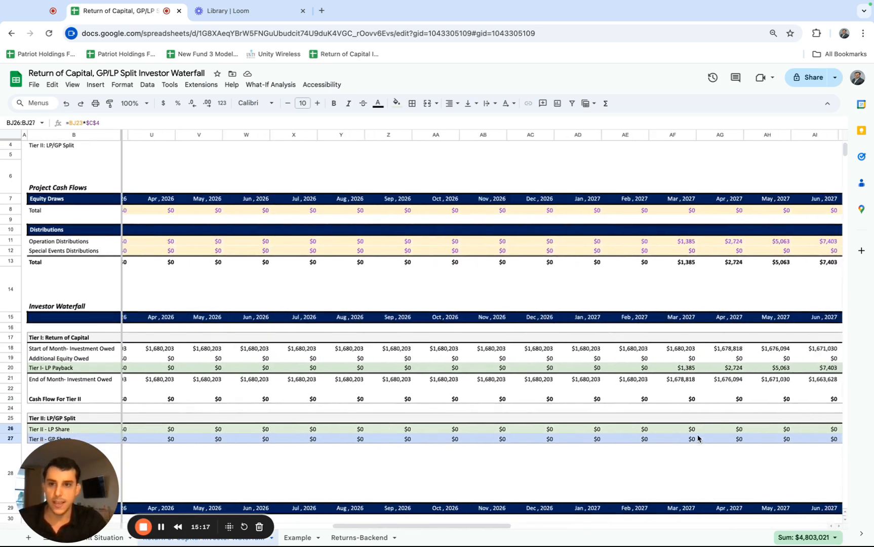
{"action": "scroll", "coordinate": [696, 437], "scroll_direction": "up", "scroll_amount": 1}
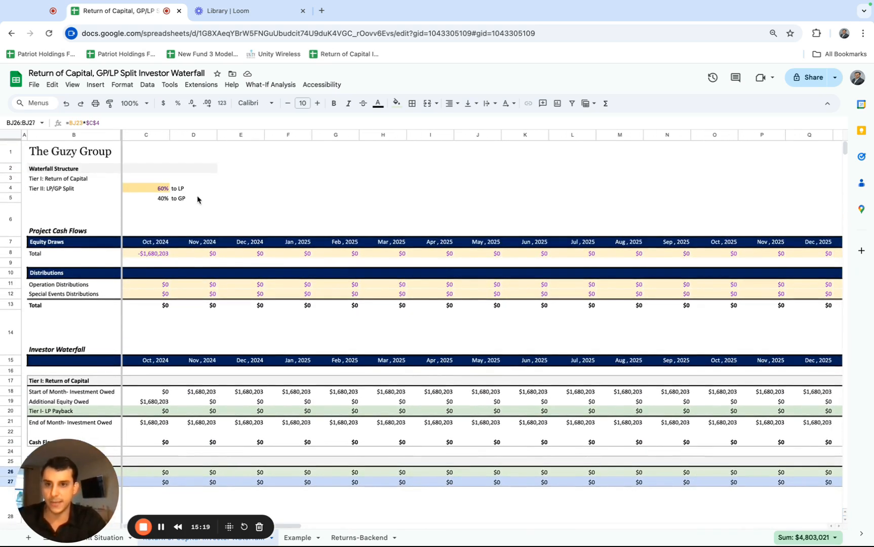
Try a 50% LP share in the Tier II LP/GP Split cell C4, and undo the change.
{"action": "left_click", "coordinate": [161, 188]}
{"action": "type", "text": "50"}
{"action": "key", "text": "Return"}
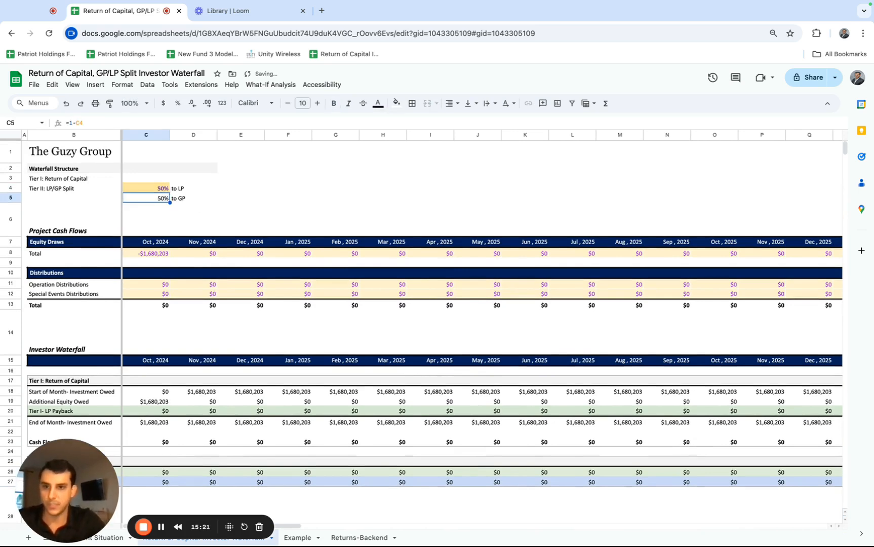
{"action": "key", "text": "ctrl+z"}
Review the September 2029 Tier II shares and look over the empty Project Returns section below the waterfall.
{"action": "scroll", "coordinate": [223, 324], "scroll_direction": "down", "scroll_amount": 1}
{"action": "scroll", "coordinate": [223, 324], "scroll_direction": "down", "scroll_amount": 2}
{"action": "scroll", "coordinate": [223, 324], "scroll_direction": "right", "scroll_amount": 20}
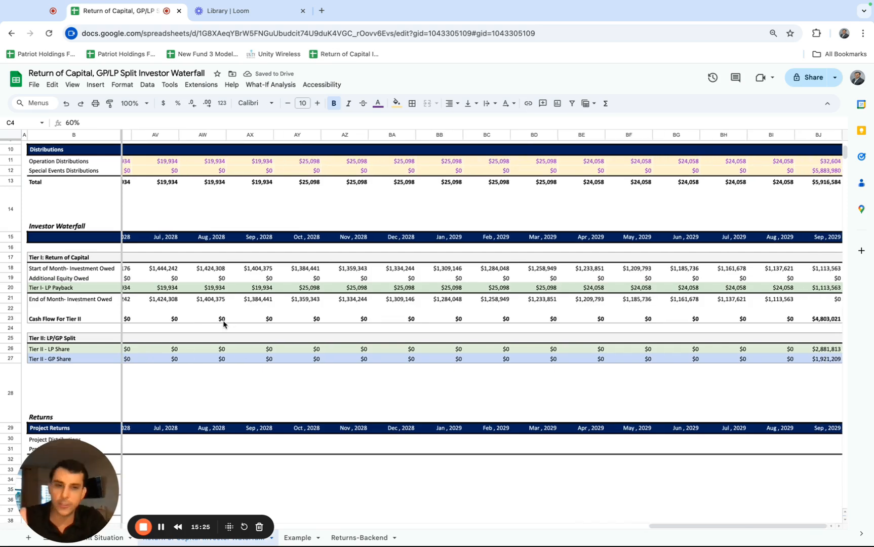
{"action": "scroll", "coordinate": [223, 324], "scroll_direction": "up", "scroll_amount": 1}
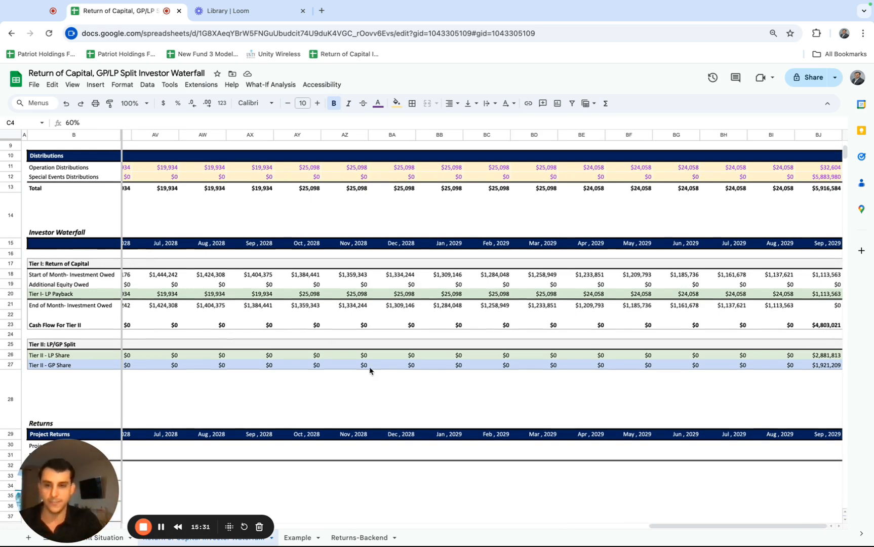
{"action": "scroll", "coordinate": [370, 371], "scroll_direction": "up", "scroll_amount": 2}
{"action": "scroll", "coordinate": [369, 370], "scroll_direction": "left", "scroll_amount": 20}
{"action": "scroll", "coordinate": [369, 371], "scroll_direction": "left", "scroll_amount": 15}
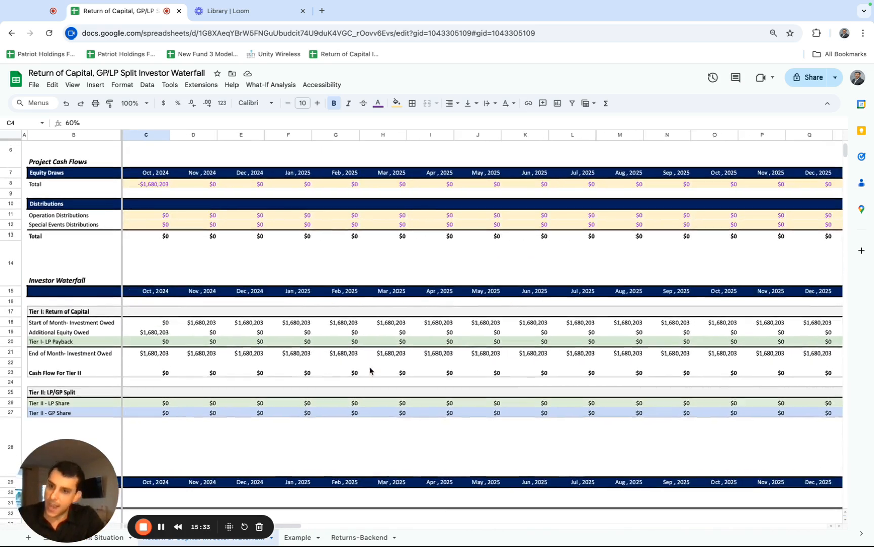
{"action": "scroll", "coordinate": [369, 371], "scroll_direction": "down", "scroll_amount": 2}
{"action": "scroll", "coordinate": [370, 371], "scroll_direction": "down", "scroll_amount": 2}
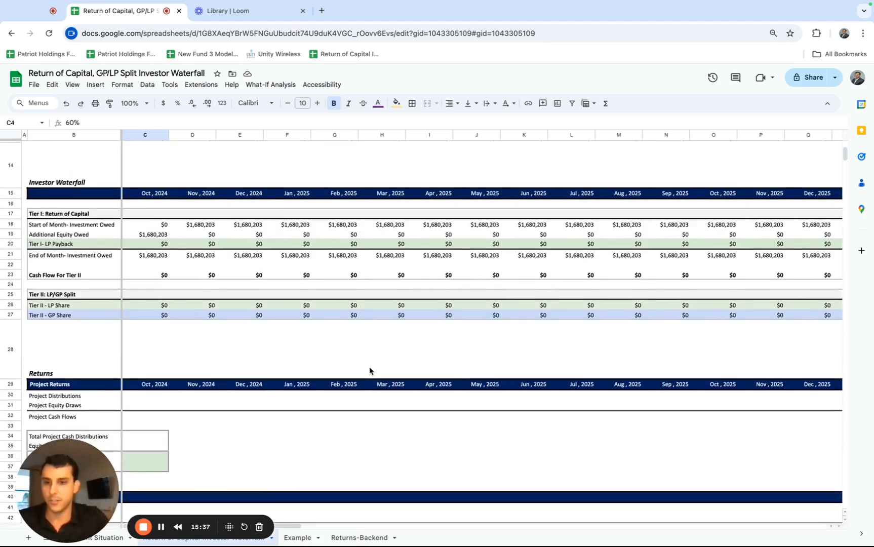
Link October 2024 Project Distributions in C30 to the distributions total with =C13, and fill it across through September 2029.
{"action": "scroll", "coordinate": [369, 371], "scroll_direction": "up", "scroll_amount": 1}
{"action": "left_click", "coordinate": [149, 413]}
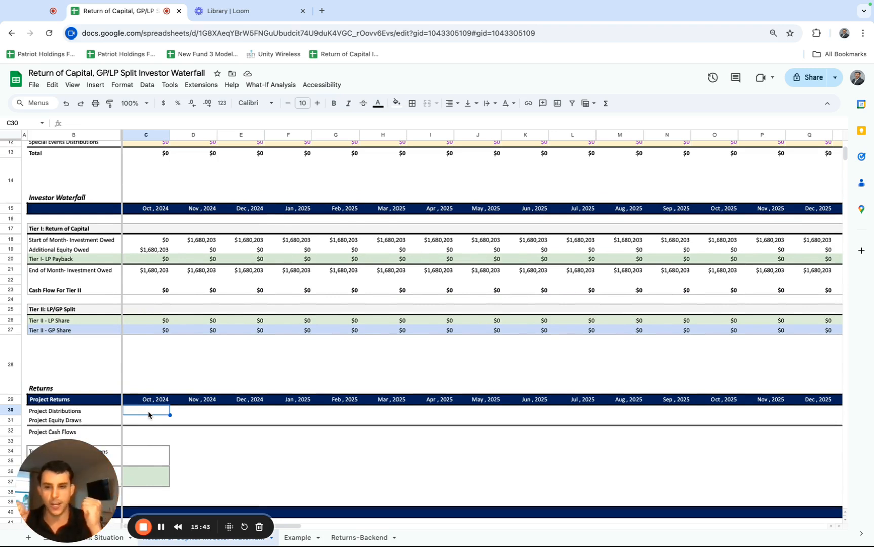
{"action": "type", "text": "="}
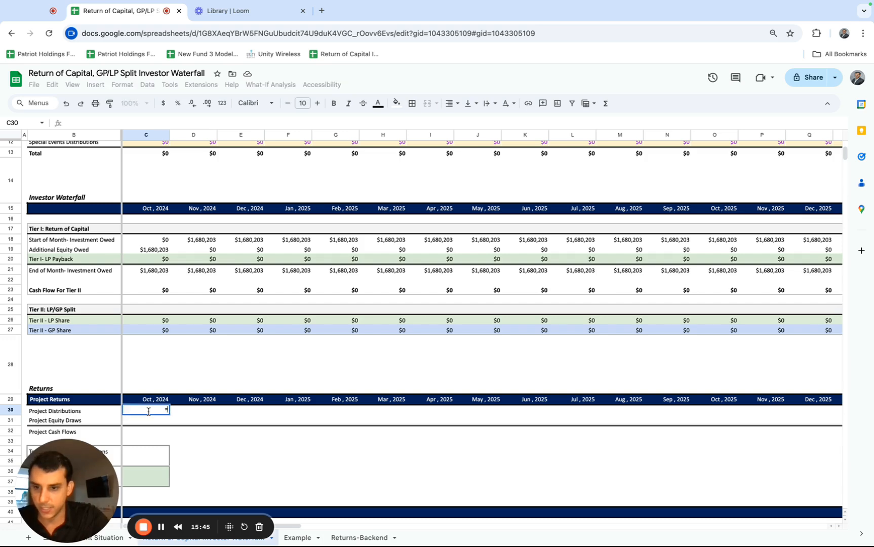
{"action": "scroll", "coordinate": [162, 374], "scroll_direction": "up", "scroll_amount": 3}
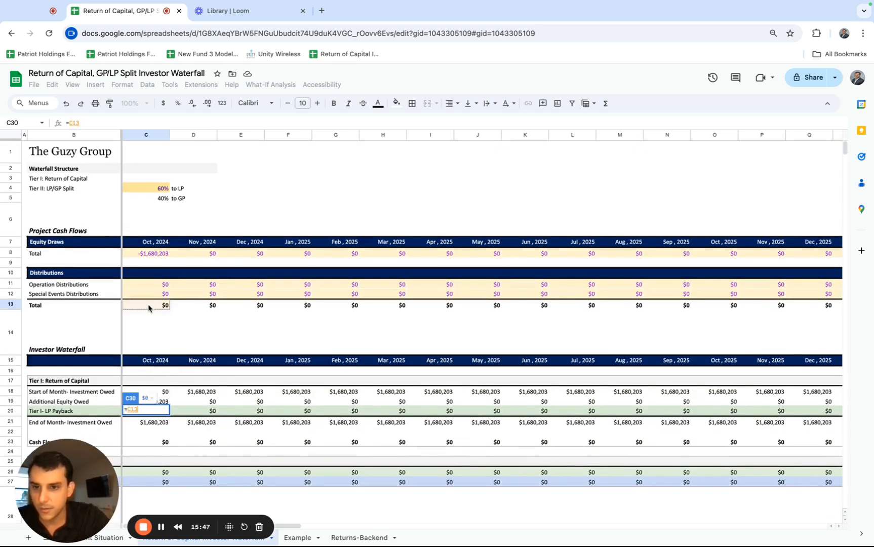
{"action": "left_click", "coordinate": [148, 305]}
{"action": "key", "text": "Return"}
{"action": "scroll", "coordinate": [164, 360], "scroll_direction": "down", "scroll_amount": 5}
{"action": "left_click", "coordinate": [154, 429]}
{"action": "key", "text": "ctrl+shift+Right"}
{"action": "key", "text": "ctrl+r"}
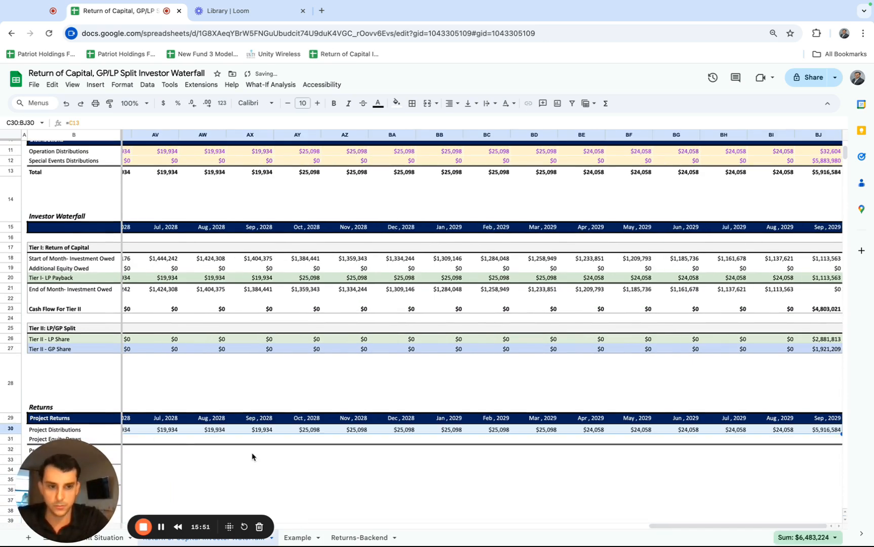
Link October 2024 Project Equity Draws in C31 to the equity draws total with =C8, and fill it across through September 2029.
{"action": "scroll", "coordinate": [252, 455], "scroll_direction": "left", "scroll_amount": 15}
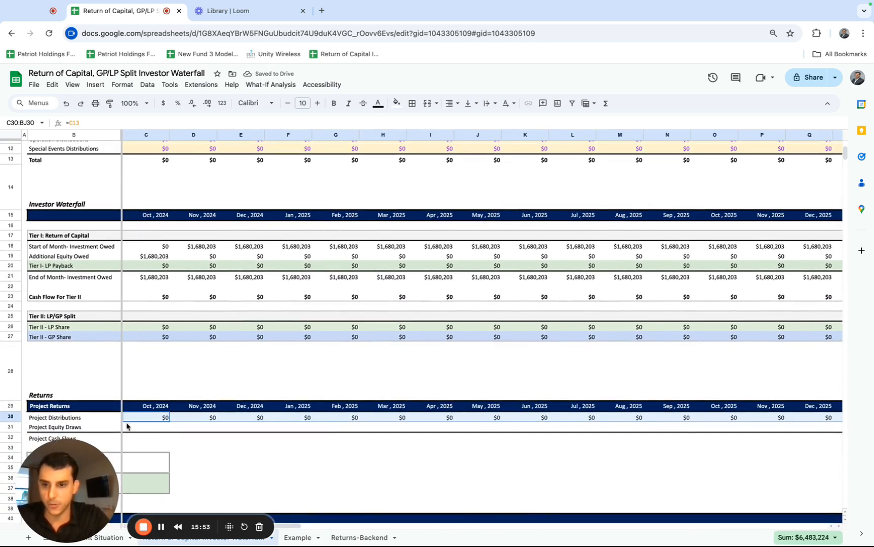
{"action": "left_click", "coordinate": [131, 427]}
{"action": "type", "text": "="}
{"action": "scroll", "coordinate": [140, 363], "scroll_direction": "up", "scroll_amount": 3}
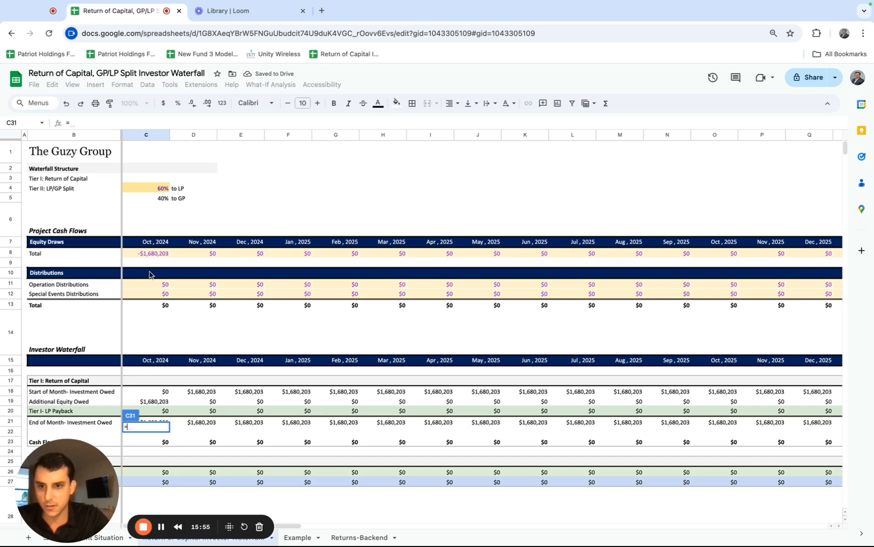
{"action": "left_click", "coordinate": [152, 253]}
{"action": "key", "text": "Return"}
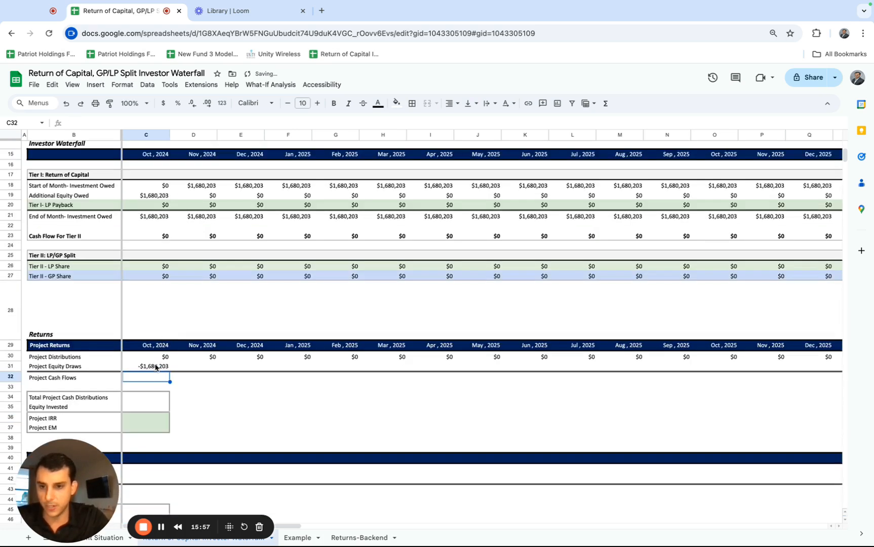
{"action": "left_click", "coordinate": [152, 365]}
{"action": "key", "text": "ctrl+shift+Right"}
{"action": "key", "text": "ctrl+Return"}
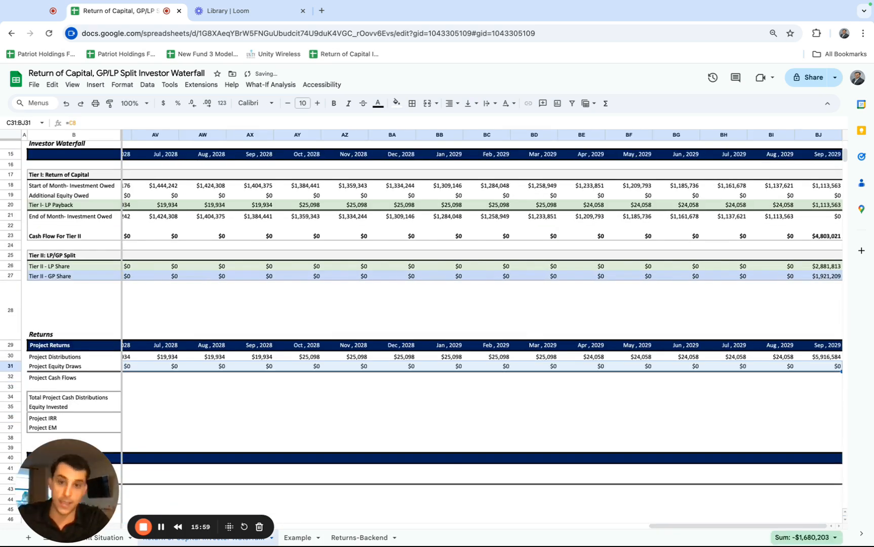
Calculate Total Project Cash Distributions in C34 as the sum of the Project Distributions row, C30:BJ30.
{"action": "scroll", "coordinate": [156, 368], "scroll_direction": "left", "scroll_amount": 15}
{"action": "scroll", "coordinate": [156, 369], "scroll_direction": "left", "scroll_amount": 10}
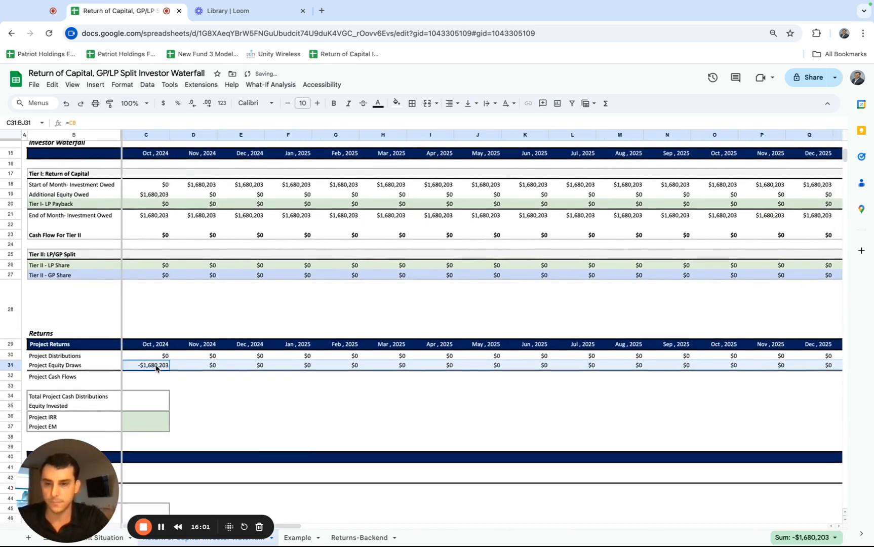
{"action": "left_click", "coordinate": [148, 398]}
{"action": "type", "text": "=sum("}
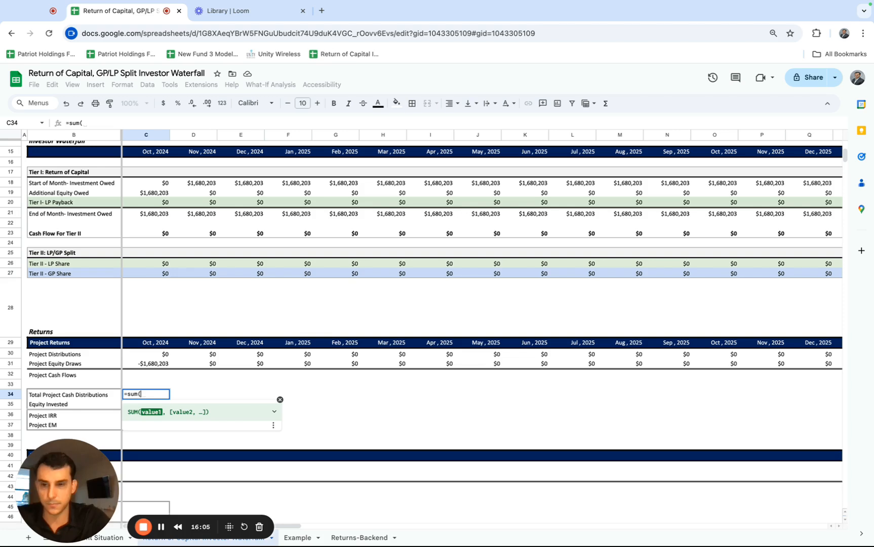
{"action": "left_click", "coordinate": [148, 354]}
{"action": "key", "text": "ctrl+shift+Right"}
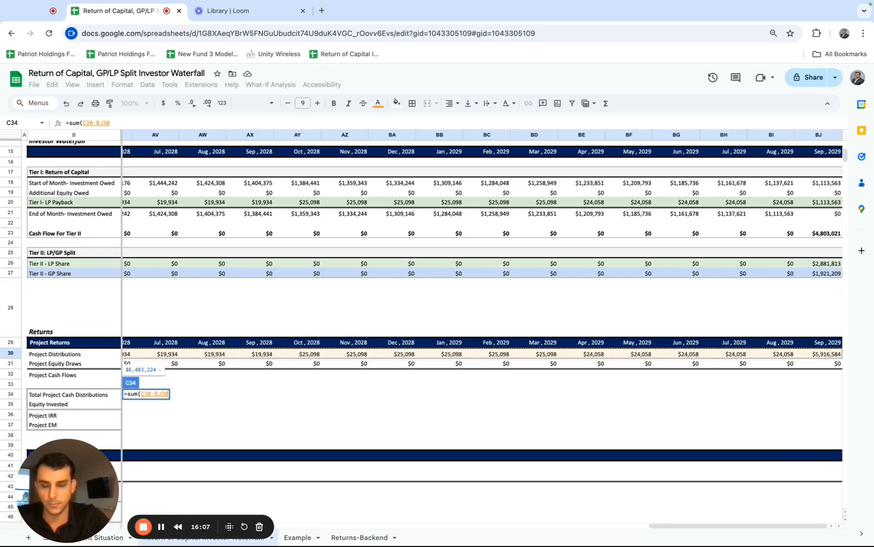
{"action": "key", "text": "Return"}
Calculate Equity Invested in C35 as the sum of the Project Equity Draws row, C31:BJ31.
{"action": "scroll", "coordinate": [110, 380], "scroll_direction": "down", "scroll_amount": 1}
{"action": "type", "text": "=sum("}
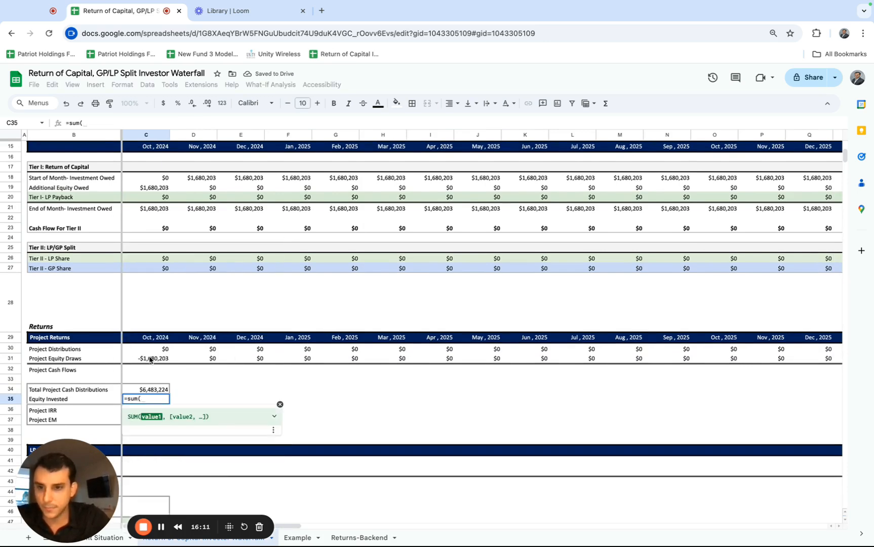
{"action": "left_click", "coordinate": [149, 359]}
{"action": "key", "text": "ctrl+shift+Right"}
{"action": "key", "text": "Return"}
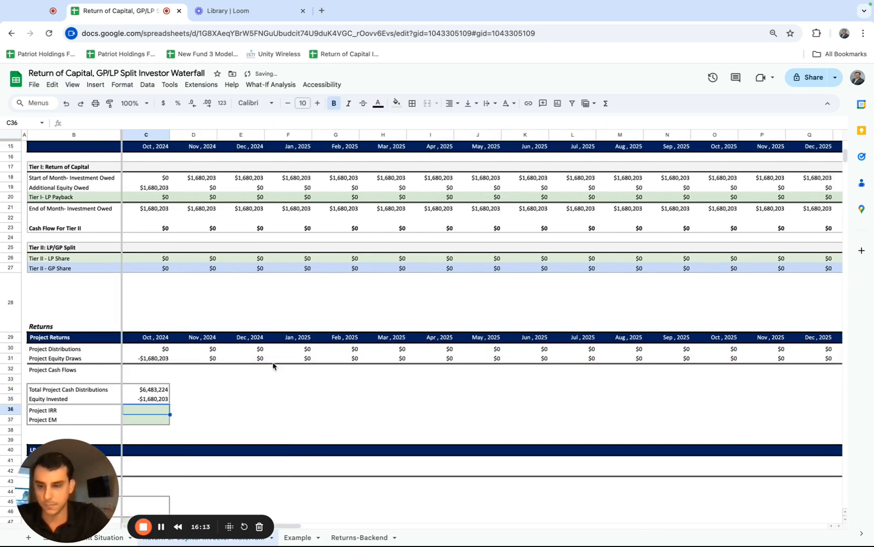
Calculate Project EM in C37 by dividing Total Project Cash Distributions by Equity Invested, =C34/C35.
{"action": "scroll", "coordinate": [235, 359], "scroll_direction": "down", "scroll_amount": 1}
{"action": "left_click", "coordinate": [130, 397]}
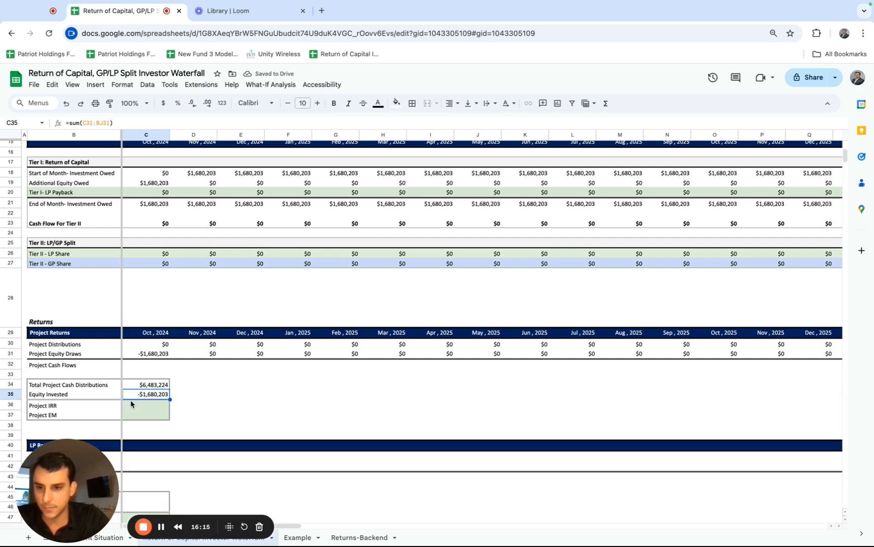
{"action": "left_click", "coordinate": [133, 418]}
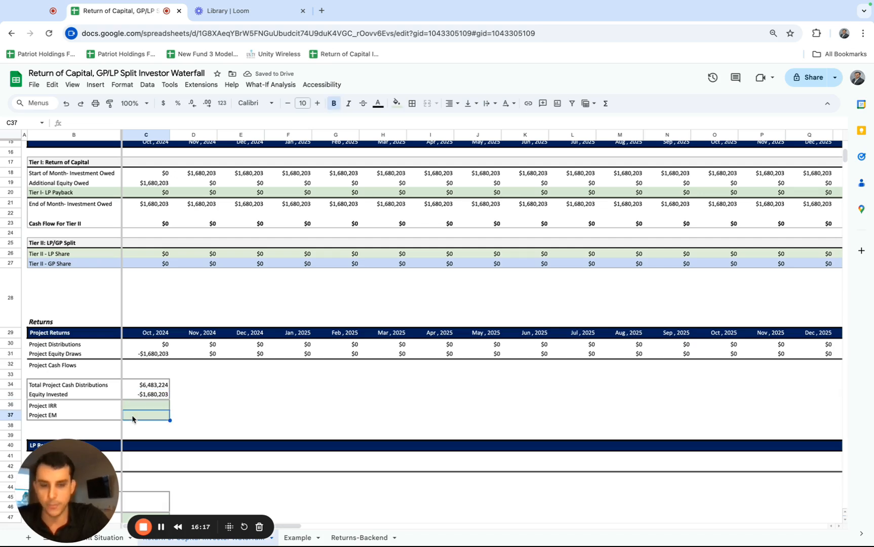
{"action": "double_click", "coordinate": [147, 397]}
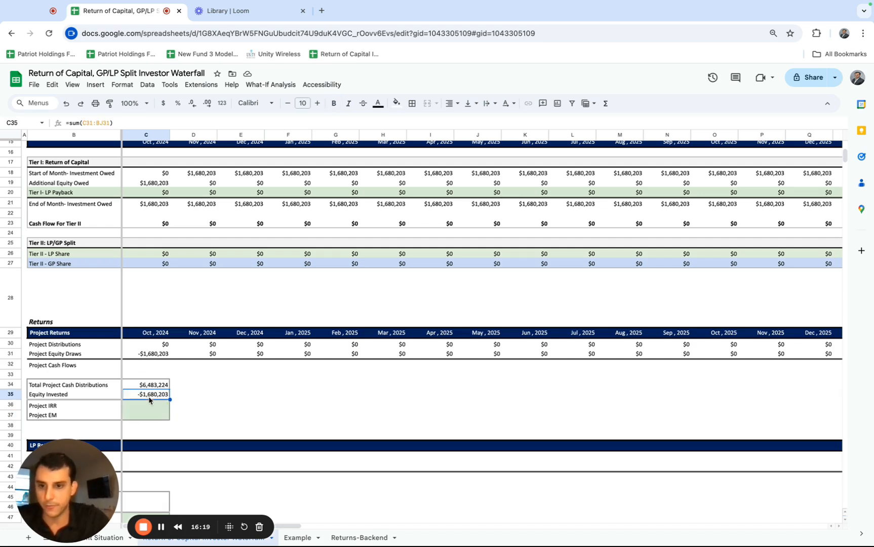
{"action": "key", "text": "Escape"}
{"action": "double_click", "coordinate": [148, 386]}
{"action": "key", "text": "Escape"}
{"action": "left_click", "coordinate": [143, 414]}
{"action": "type", "text": "="}
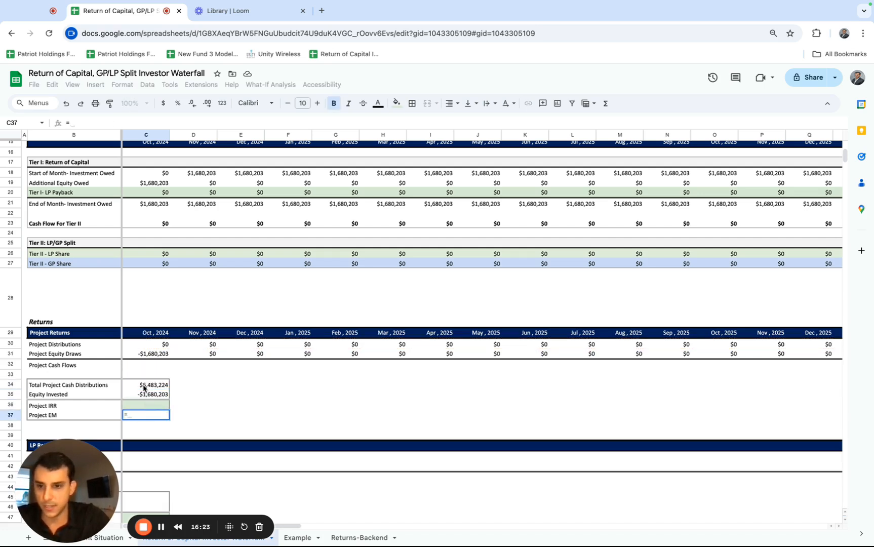
{"action": "left_click", "coordinate": [143, 387]}
{"action": "type", "text": "/"}
{"action": "left_click", "coordinate": [152, 394]}
{"action": "key", "text": "Return"}
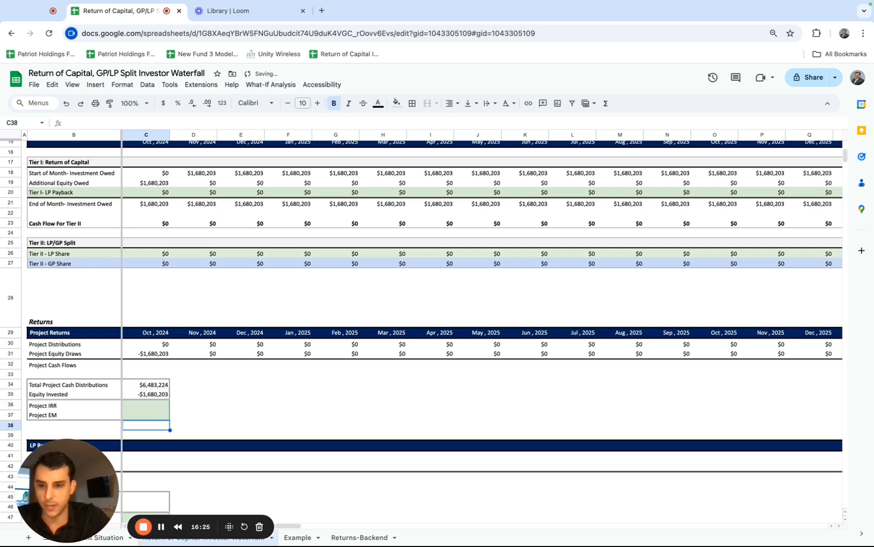
Negate the Equity Invested formula in C35, giving =-sum(C31:BJ31).
{"action": "left_click", "coordinate": [141, 394]}
{"action": "left_click", "coordinate": [68, 122]}
{"action": "type", "text": "-sum(C31:BJ31"}
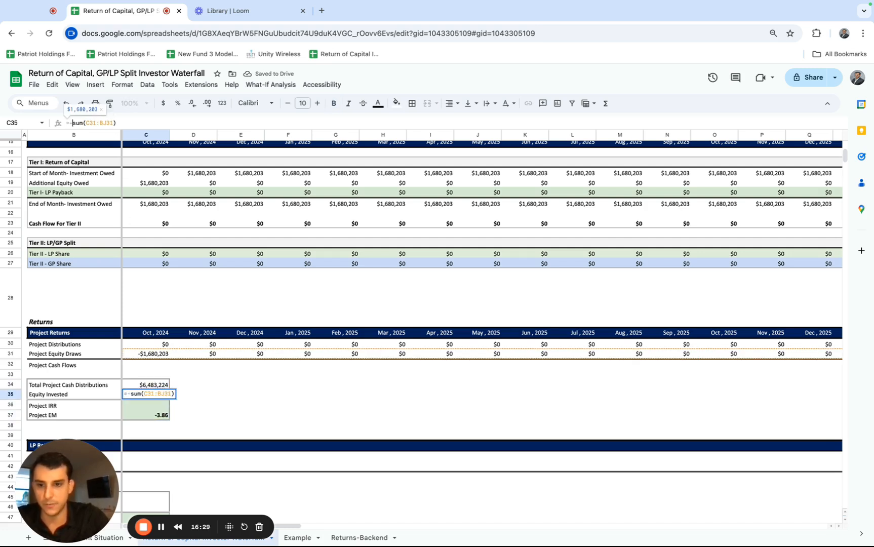
{"action": "key", "text": "Return"}
Begin the Project IRR formula in C36 with the XIRR function.
{"action": "type", "text": "=xirr("}
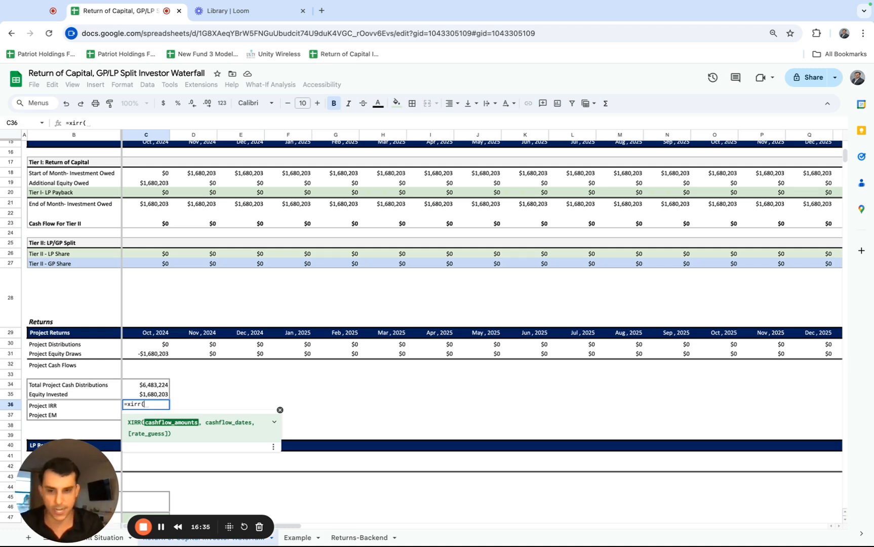
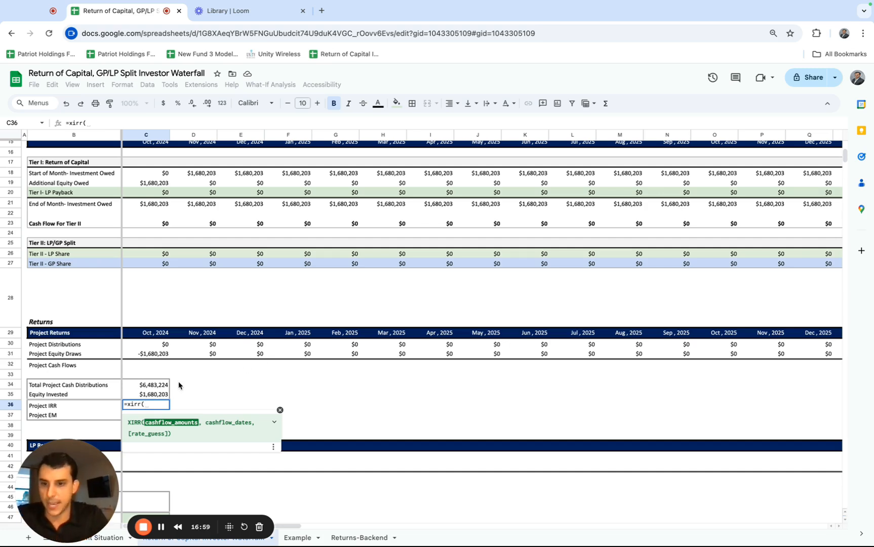
Abandon the unfinished IRR formula and calculate Project Cash Flows in C32 as distributions plus equity draws, =C30+C31.
{"action": "key", "text": "Escape"}
{"action": "left_click", "coordinate": [149, 367]}
{"action": "type", "text": "="}
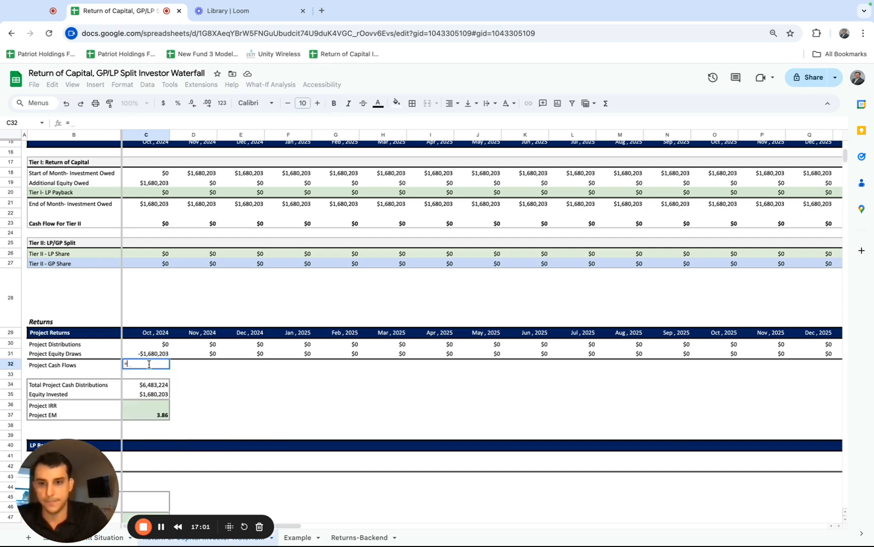
{"action": "left_click", "coordinate": [147, 346]}
{"action": "type", "text": "+"}
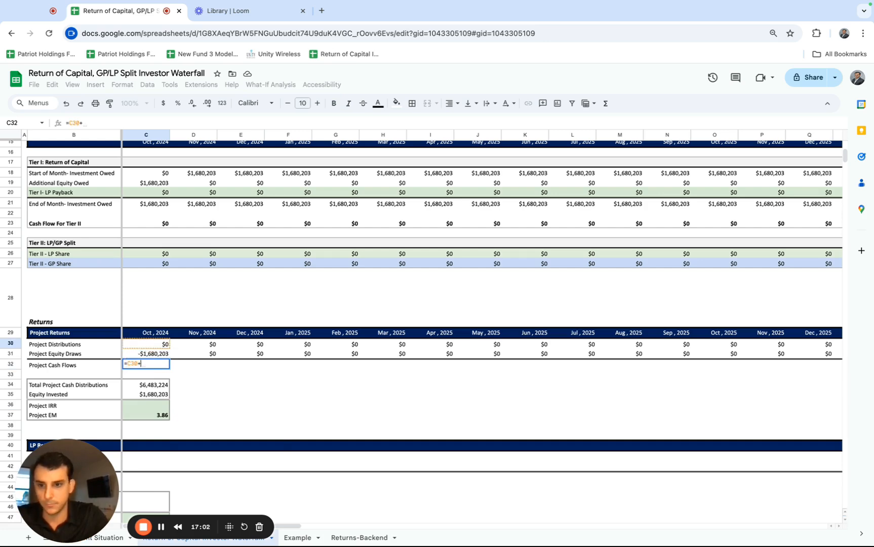
{"action": "left_click", "coordinate": [150, 354]}
{"action": "key", "text": "Return"}
Fill the Project Cash Flows formula from C32 across every month through BJ32.
{"action": "left_click", "coordinate": [150, 365]}
{"action": "key", "text": "ctrl+shift+Right"}
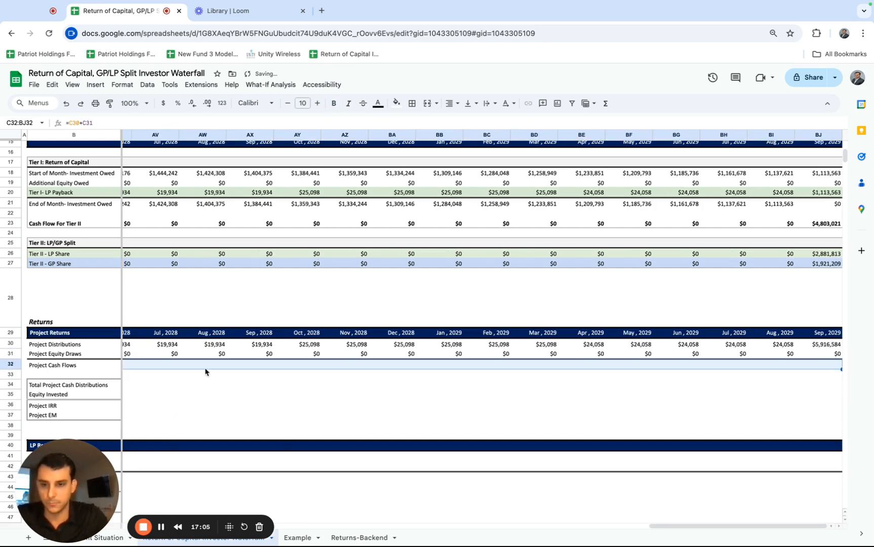
{"action": "key", "text": "ctrl+r"}
Begin the Project IRR formula in C36 with XIRR, using the Project Cash Flows row C32:BJ32 as the cash flow amounts.
{"action": "scroll", "coordinate": [291, 413], "scroll_direction": "left", "scroll_amount": 15}
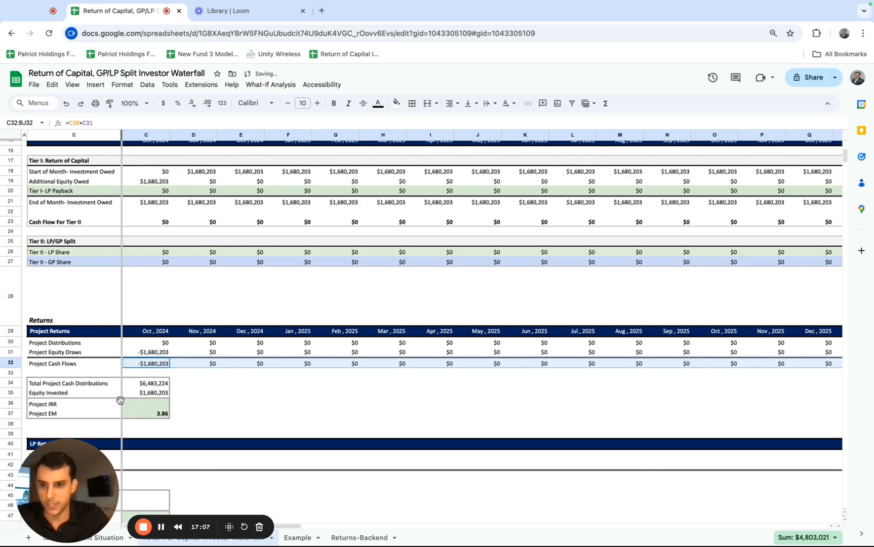
{"action": "left_click", "coordinate": [129, 401]}
{"action": "type", "text": "=xirr"}
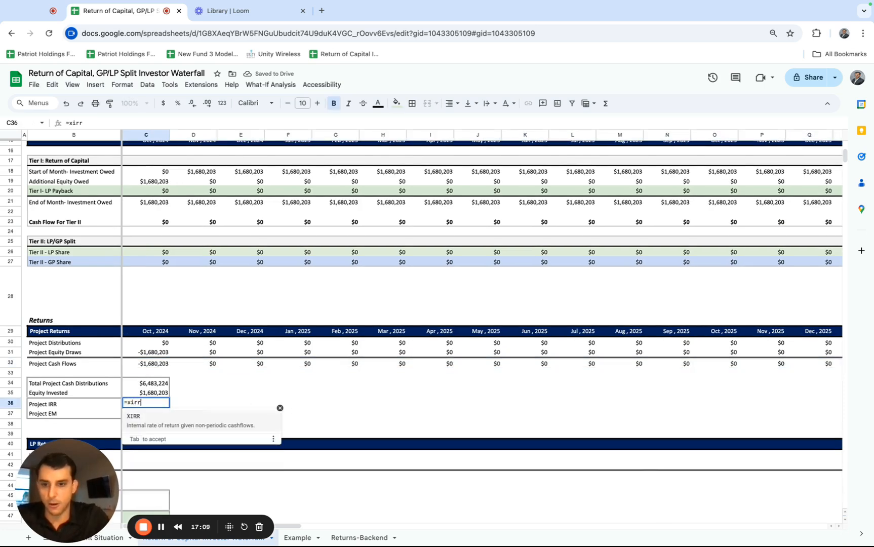
{"action": "type", "text": "("}
{"action": "left_click", "coordinate": [155, 367]}
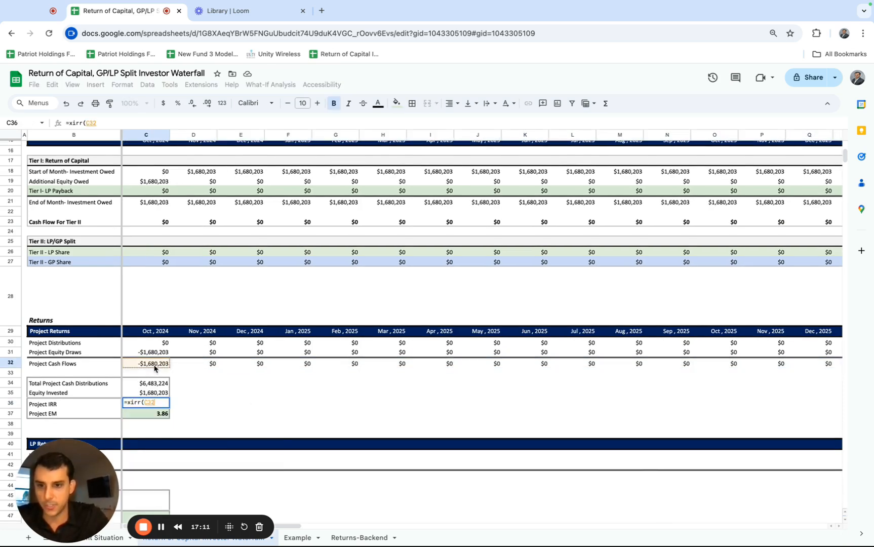
{"action": "key", "text": "ctrl+shift+Right"}
{"action": "type", "text": ","}
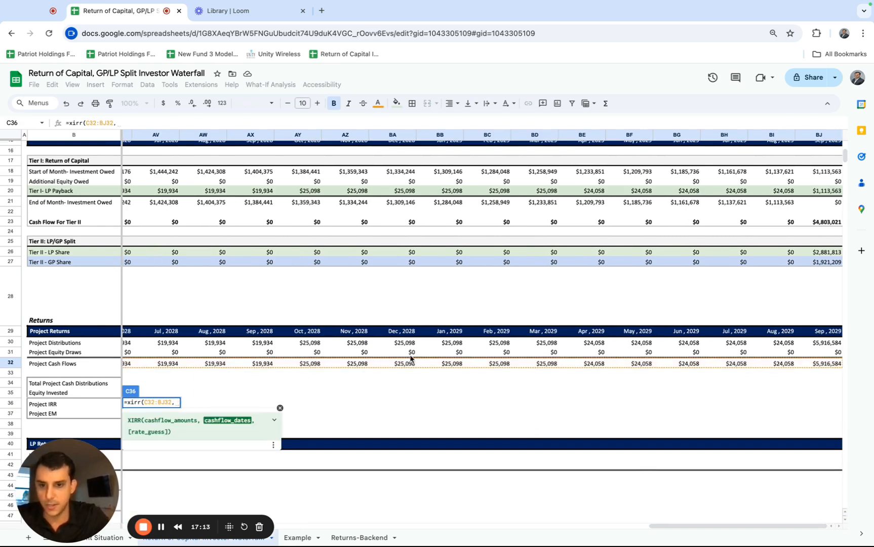
Complete the Project IRR formula with the Project Returns dates C29:BJ29 and a rate guess of .5.
{"action": "scroll", "coordinate": [411, 358], "scroll_direction": "left", "scroll_amount": 10}
{"action": "scroll", "coordinate": [411, 357], "scroll_direction": "left", "scroll_amount": 15}
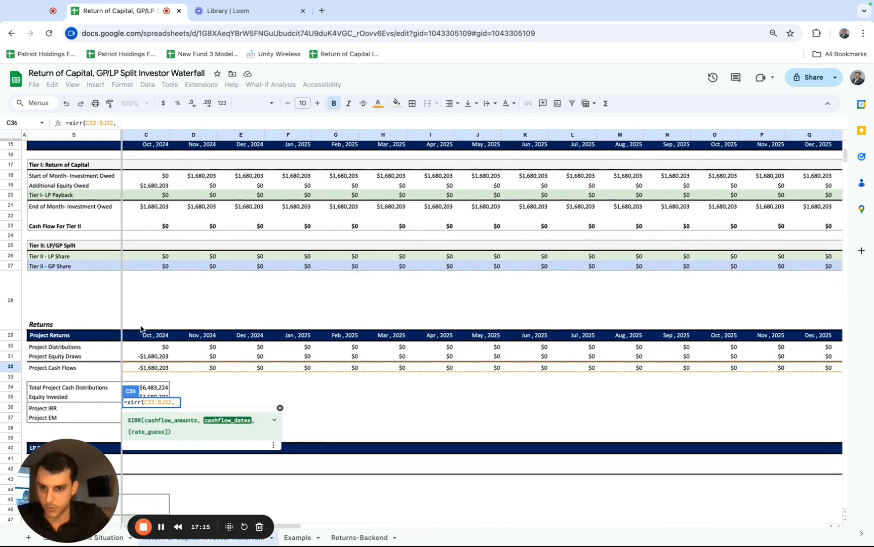
{"action": "left_click", "coordinate": [144, 335]}
{"action": "key", "text": "ctrl+shift+Right"}
{"action": "type", "text": ","}
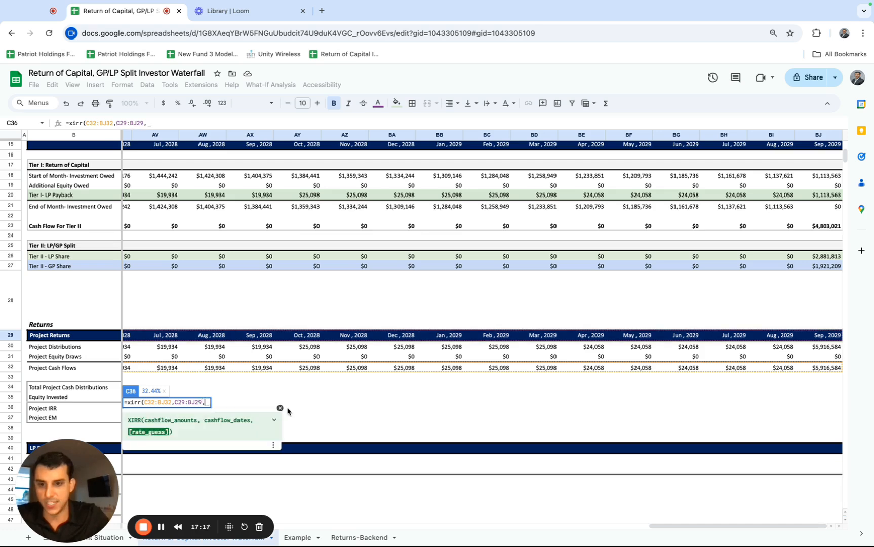
{"action": "scroll", "coordinate": [284, 407], "scroll_direction": "left", "scroll_amount": 5}
{"action": "scroll", "coordinate": [287, 411], "scroll_direction": "left", "scroll_amount": 5}
{"action": "type", "text": "."}
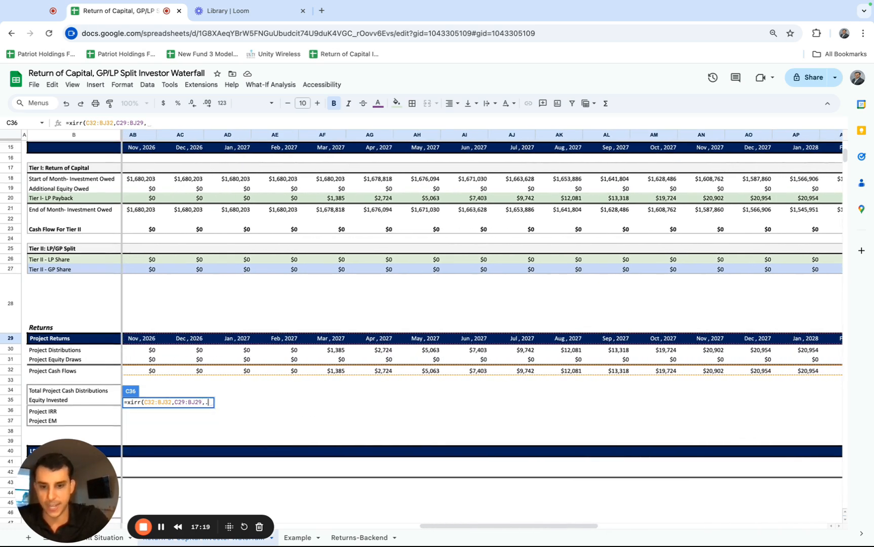
{"action": "type", "text": "5)"}
{"action": "key", "text": "Return"}
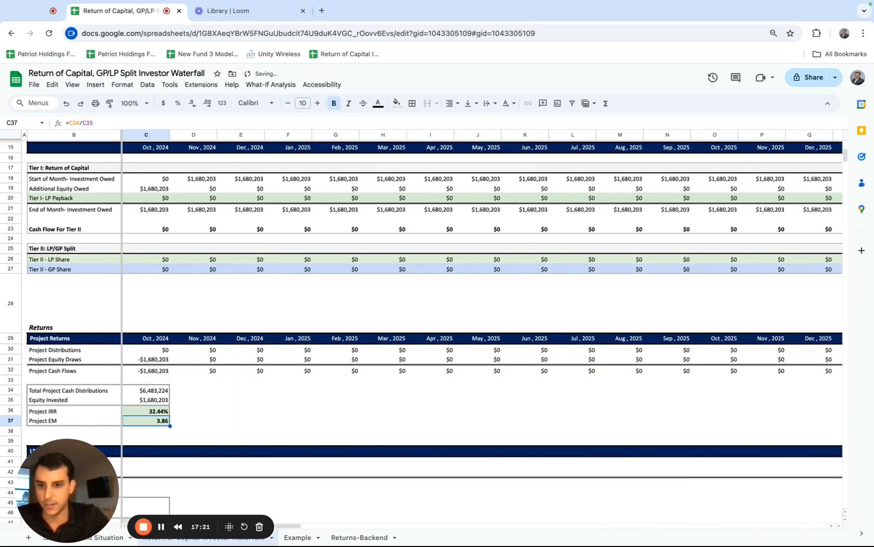
Review the Project IRR and Project EM cells alongside the equity draws and distributions that feed them.
{"action": "scroll", "coordinate": [329, 403], "scroll_direction": "up", "scroll_amount": 3}
{"action": "scroll", "coordinate": [335, 393], "scroll_direction": "down", "scroll_amount": 2}
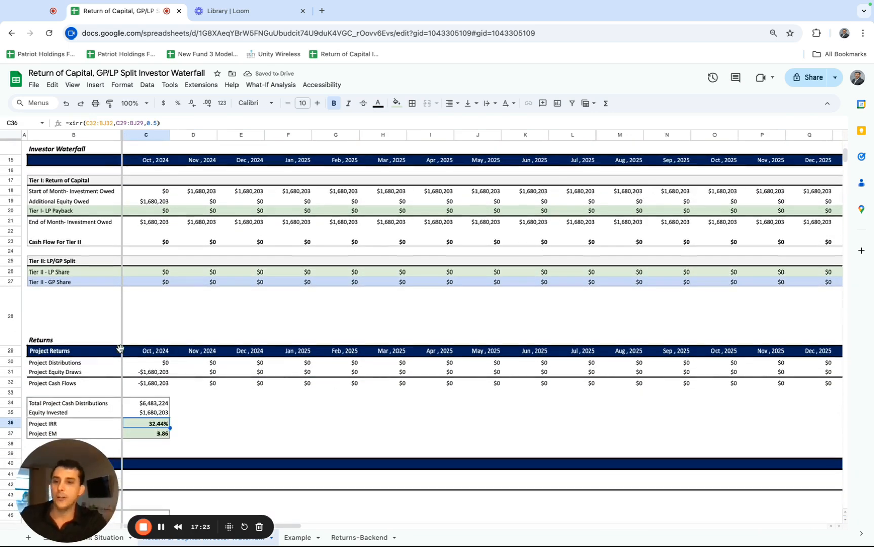
{"action": "left_click", "coordinate": [90, 349]}
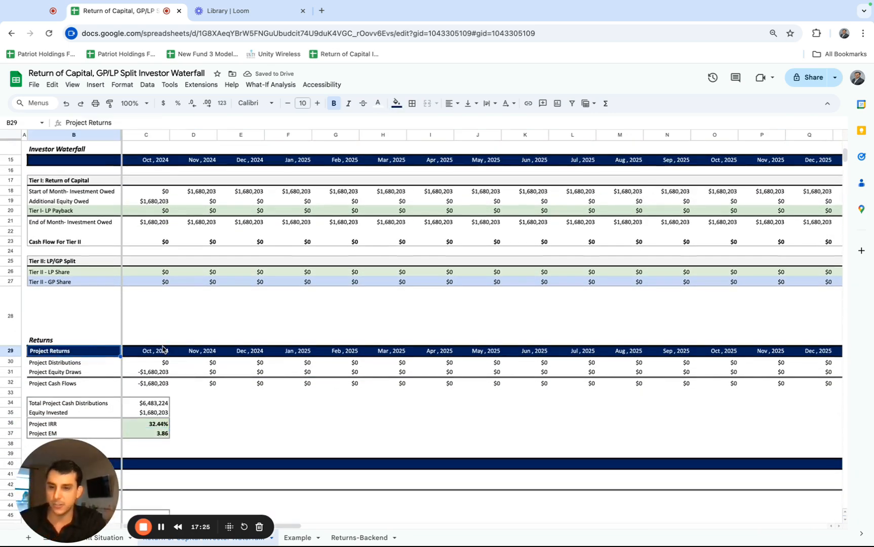
{"action": "scroll", "coordinate": [152, 313], "scroll_direction": "up", "scroll_amount": 5}
{"action": "left_click", "coordinate": [142, 254]}
{"action": "left_click_drag", "start_coordinate": [141, 272], "coordinate": [149, 335]}
{"action": "scroll", "coordinate": [149, 335], "scroll_direction": "down", "scroll_amount": 7}
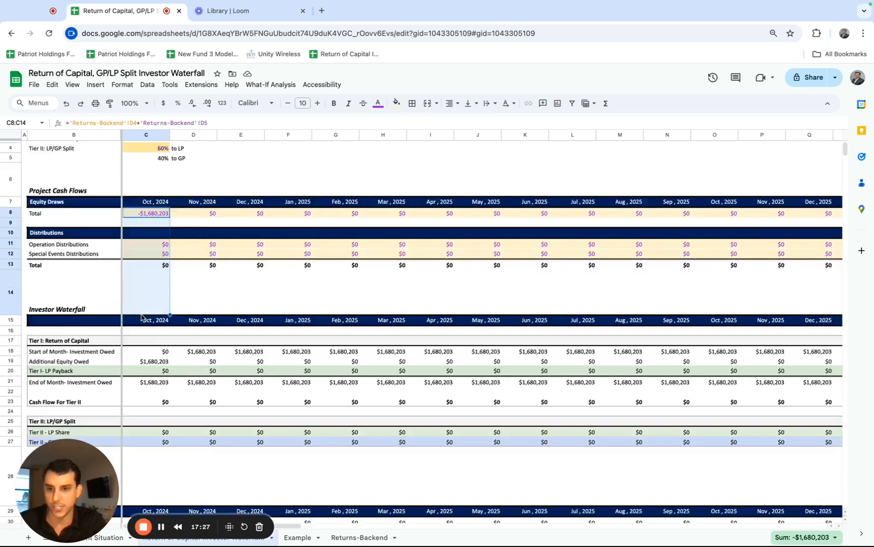
{"action": "left_click", "coordinate": [147, 330]}
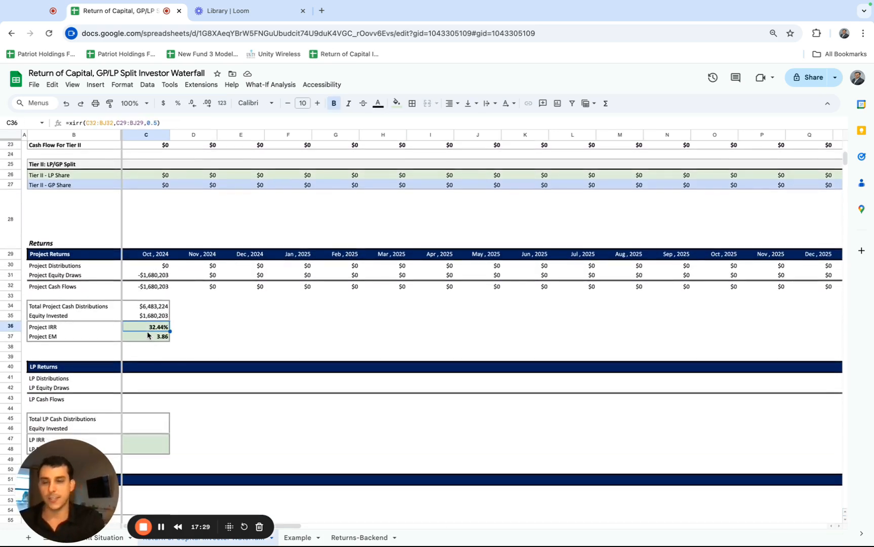
{"action": "left_click", "coordinate": [150, 336]}
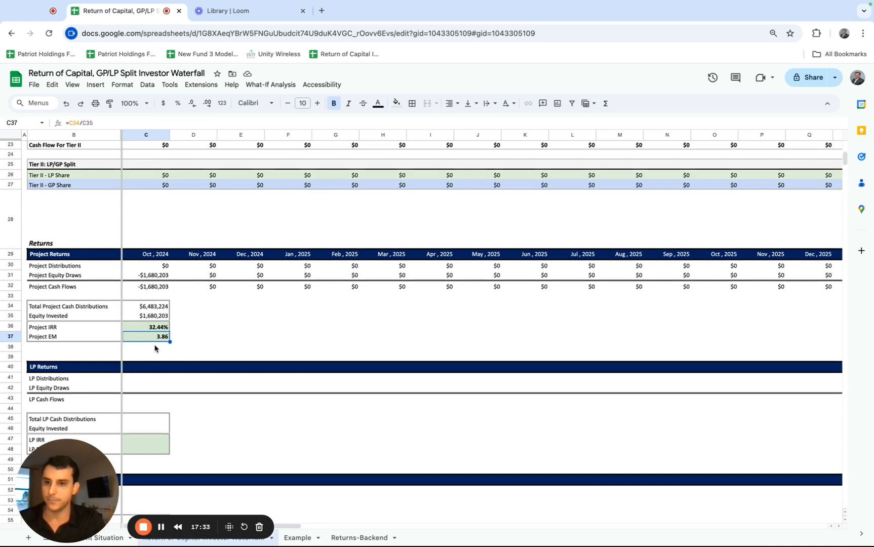
{"action": "scroll", "coordinate": [154, 348], "scroll_direction": "down", "scroll_amount": 3}
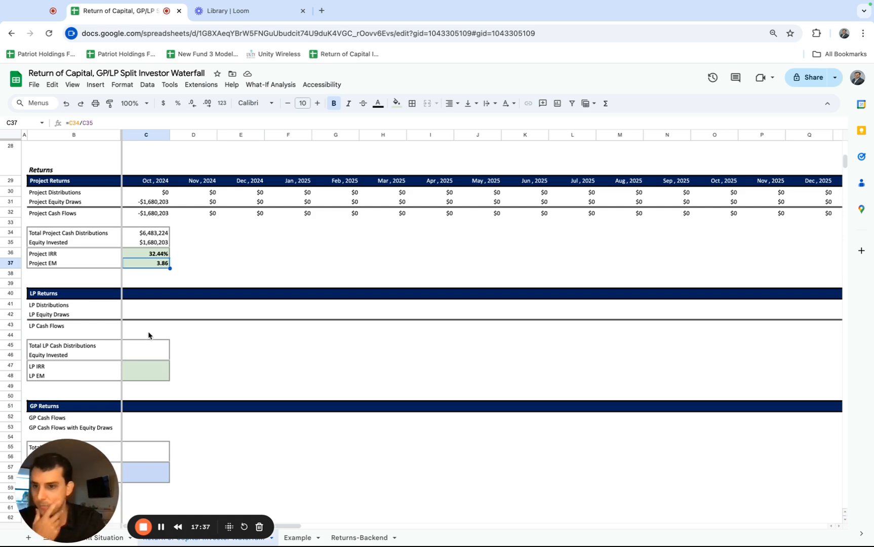
Link the LP Returns date header in C40 to the Project Returns header with =C29, and fill it across through BJ40.
{"action": "scroll", "coordinate": [148, 329], "scroll_direction": "up", "scroll_amount": 2}
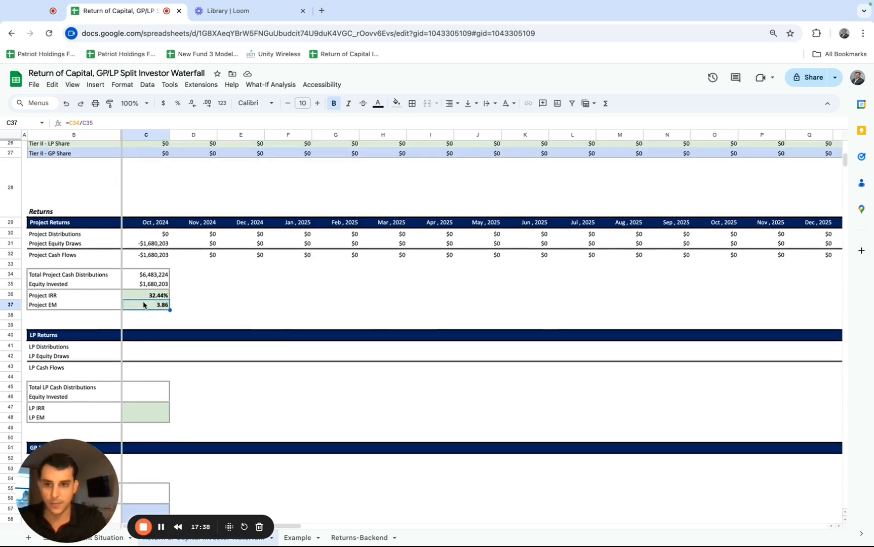
{"action": "left_click", "coordinate": [142, 335]}
{"action": "type", "text": "="}
{"action": "left_click", "coordinate": [147, 223]}
{"action": "key", "text": "Return"}
{"action": "key", "text": "Up"}
{"action": "key", "text": "ctrl+shift+Right"}
{"action": "key", "text": "ctrl+r"}
{"action": "scroll", "coordinate": [372, 386], "scroll_direction": "left", "scroll_amount": 15}
Compare the Project Returns and LP Returns blocks, and examine the Tier I LP Payback, Tier II LP Share and Tier II GP Share rows.
{"action": "scroll", "coordinate": [372, 386], "scroll_direction": "up", "scroll_amount": 1}
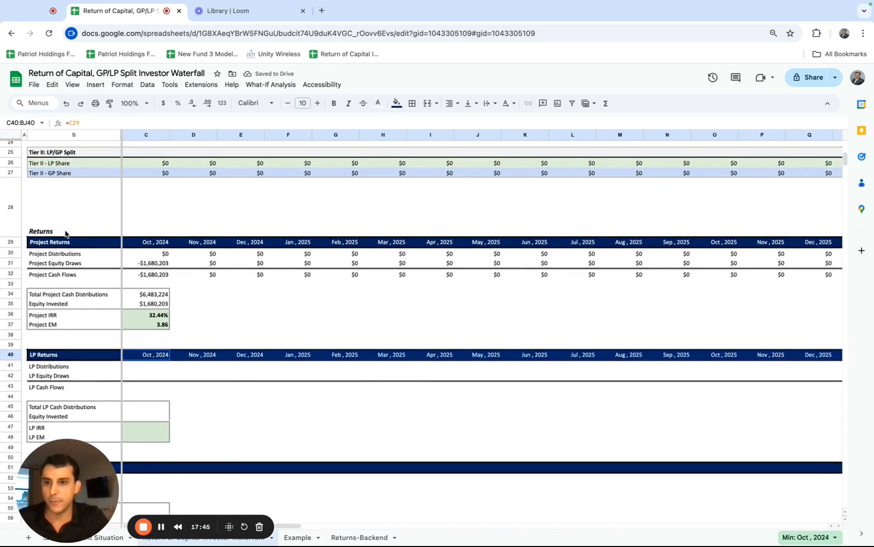
{"action": "left_click_drag", "start_coordinate": [63, 243], "coordinate": [129, 315]}
{"action": "scroll", "coordinate": [129, 316], "scroll_direction": "down", "scroll_amount": 3}
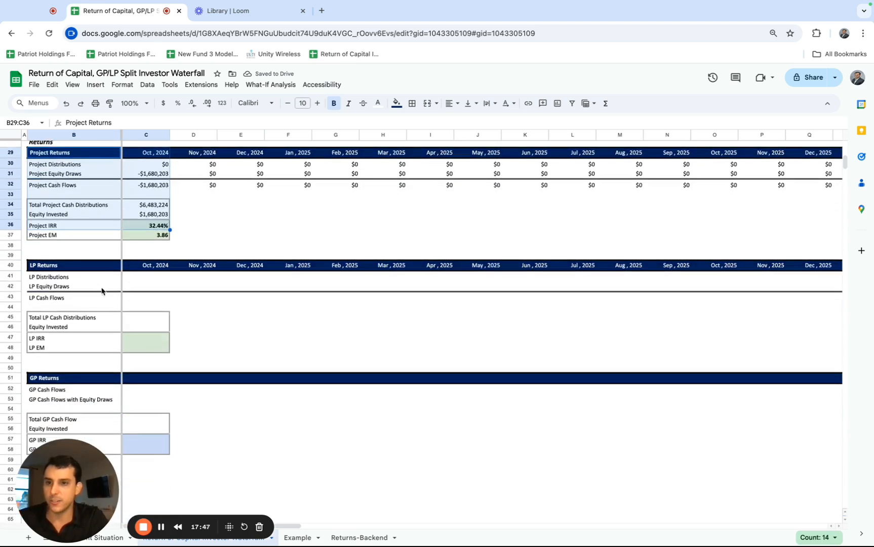
{"action": "left_click_drag", "start_coordinate": [91, 266], "coordinate": [145, 340]}
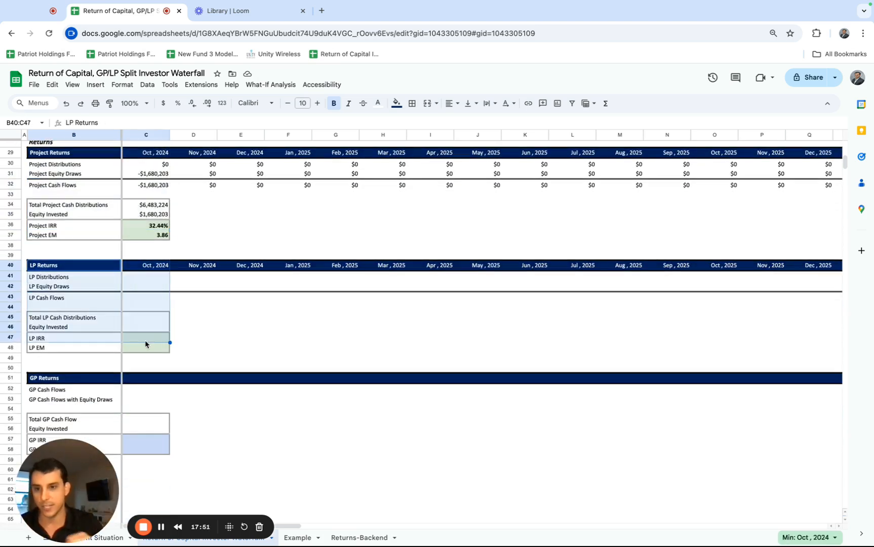
{"action": "scroll", "coordinate": [145, 344], "scroll_direction": "up", "scroll_amount": 7}
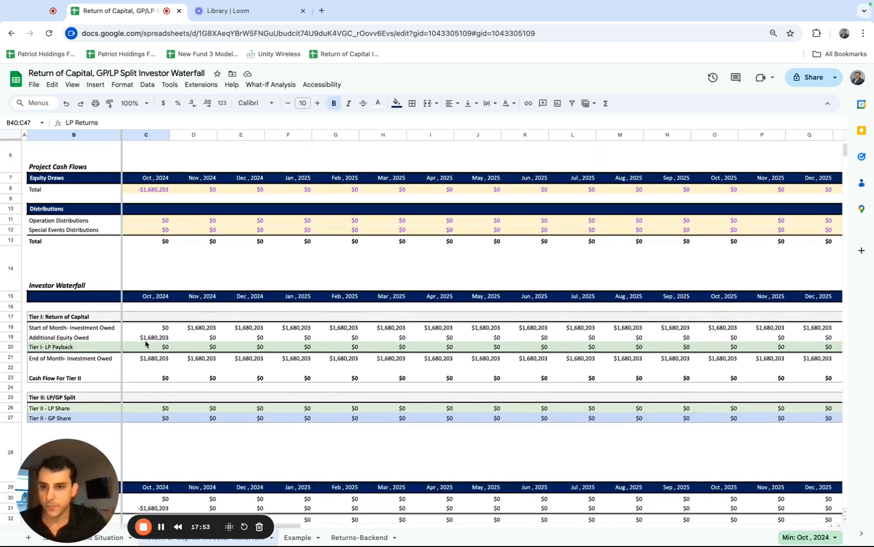
{"action": "scroll", "coordinate": [145, 343], "scroll_direction": "down", "scroll_amount": 1}
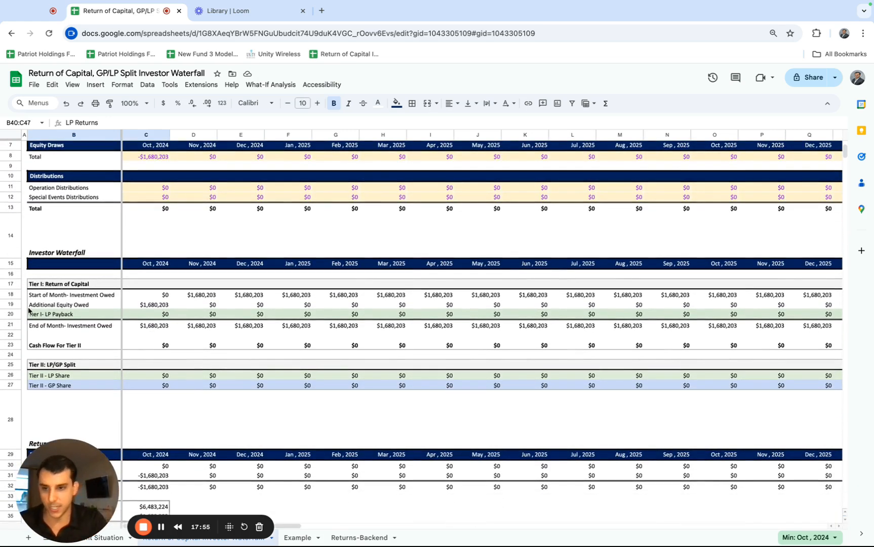
{"action": "left_click", "coordinate": [11, 313]}
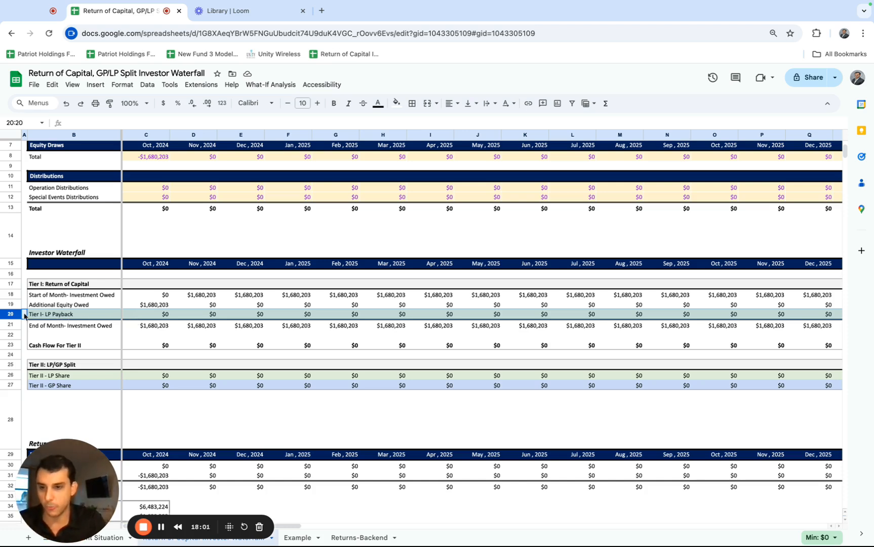
{"action": "left_click", "coordinate": [8, 375]}
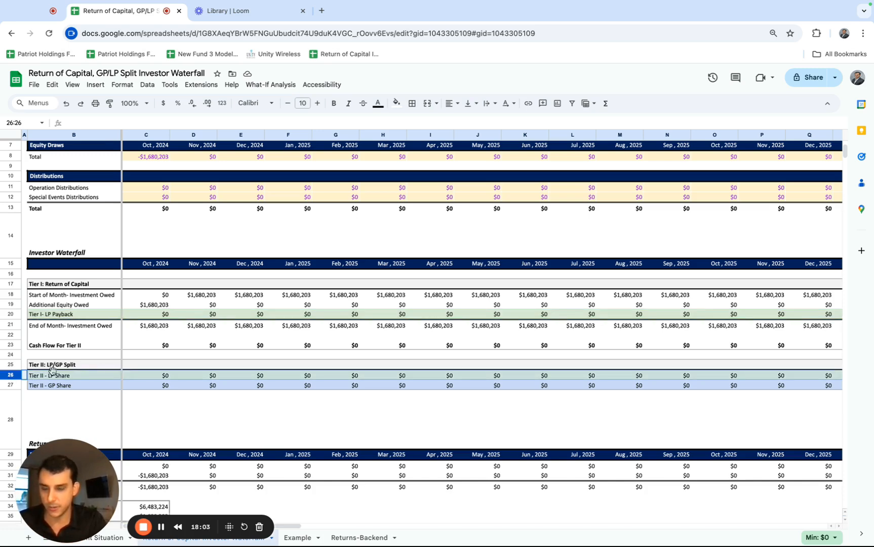
{"action": "scroll", "coordinate": [133, 384], "scroll_direction": "down", "scroll_amount": 1}
{"action": "left_click", "coordinate": [137, 381]}
{"action": "left_click", "coordinate": [13, 358]}
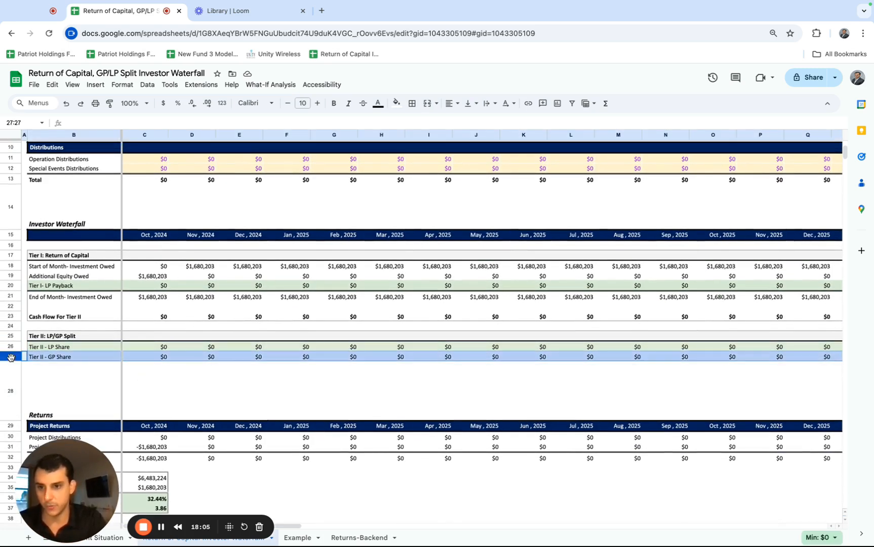
Calculate LP Distributions in C41 as Tier I LP Payback plus Tier II LP Share, =C20+C26.
{"action": "scroll", "coordinate": [127, 364], "scroll_direction": "down", "scroll_amount": 5}
{"action": "left_click", "coordinate": [137, 355]}
{"action": "type", "text": "="}
{"action": "scroll", "coordinate": [142, 351], "scroll_direction": "up", "scroll_amount": 5}
{"action": "scroll", "coordinate": [143, 349], "scroll_direction": "down", "scroll_amount": 2}
{"action": "left_click", "coordinate": [152, 287]}
{"action": "left_click", "coordinate": [150, 298]}
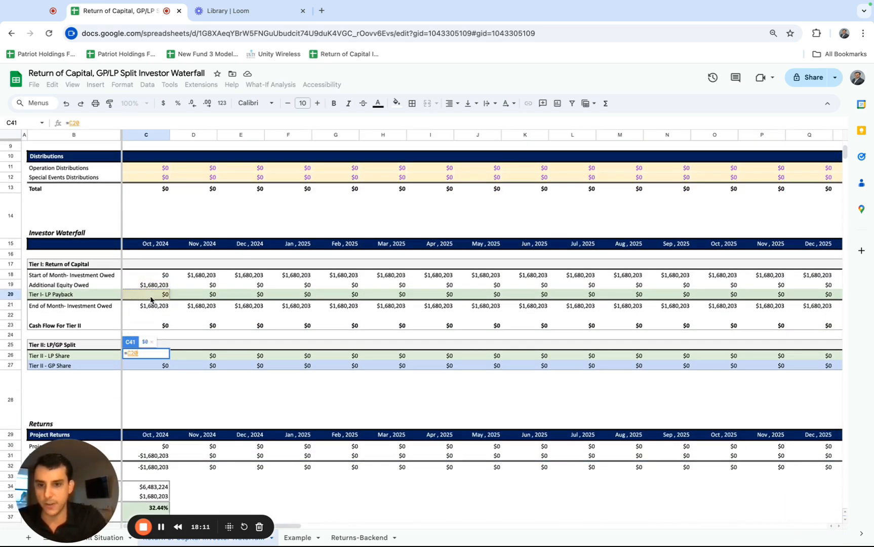
{"action": "scroll", "coordinate": [148, 303], "scroll_direction": "down", "scroll_amount": 2}
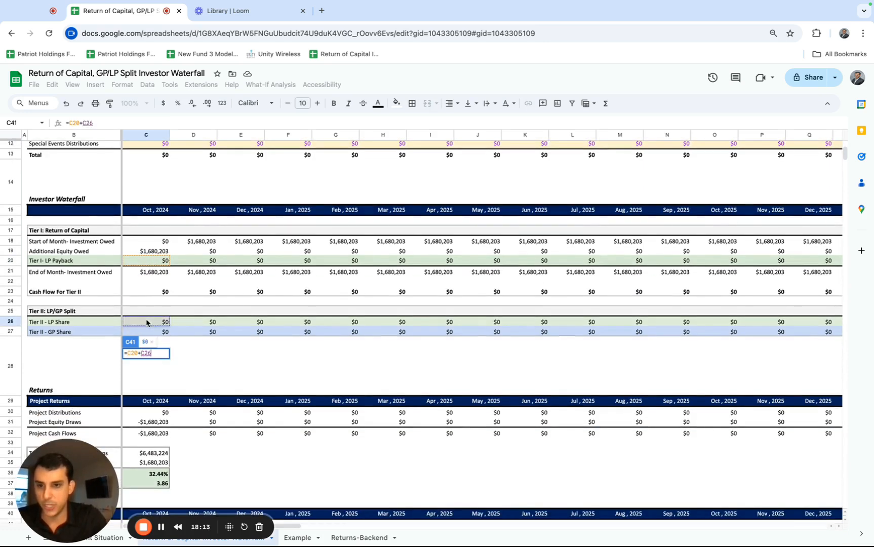
{"action": "key", "text": "Return"}
Fill the LP Distributions formula from C41 across every month through BJ41.
{"action": "scroll", "coordinate": [204, 348], "scroll_direction": "down", "scroll_amount": 3}
{"action": "key", "text": "Up"}
{"action": "key", "text": "ctrl+shift+Right"}
{"action": "key", "text": "ctrl+r"}
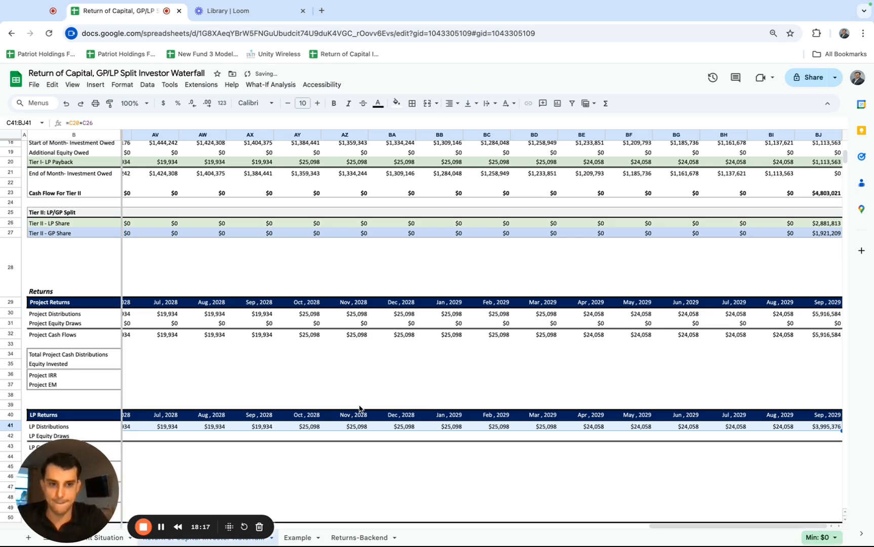
{"action": "scroll", "coordinate": [359, 409], "scroll_direction": "left", "scroll_amount": 20}
Link LP Equity Draws in C42 to the total project equity draws with =C8.
{"action": "scroll", "coordinate": [359, 409], "scroll_direction": "down", "scroll_amount": 1}
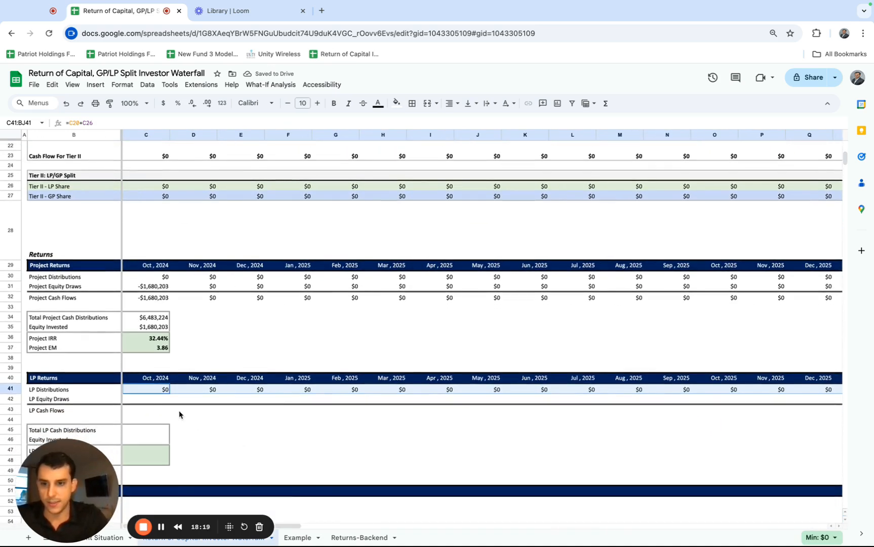
{"action": "left_click", "coordinate": [158, 400]}
{"action": "type", "text": "="}
{"action": "scroll", "coordinate": [160, 355], "scroll_direction": "up", "scroll_amount": 3}
{"action": "scroll", "coordinate": [161, 354], "scroll_direction": "up", "scroll_amount": 5}
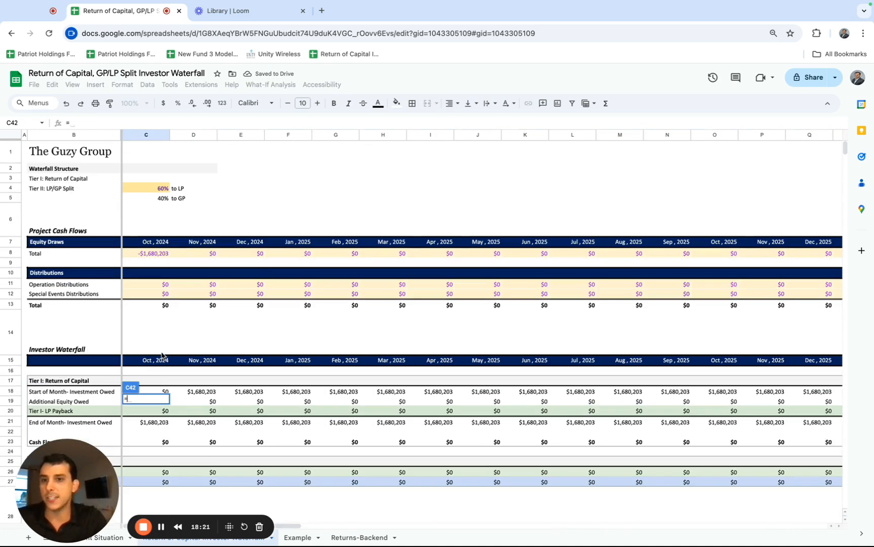
{"action": "left_click", "coordinate": [150, 258]}
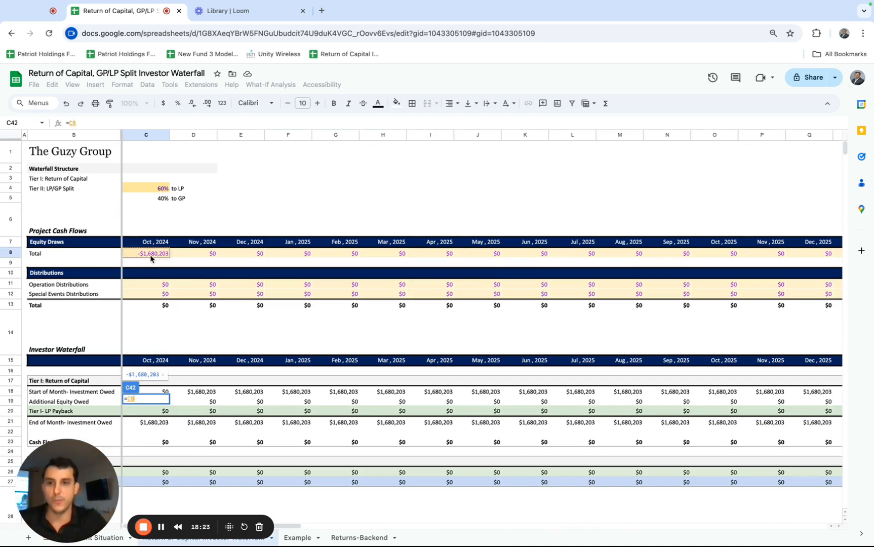
{"action": "key", "text": "Return"}
Fill the LP Equity Draws link from C42 across every month through BJ42.
{"action": "scroll", "coordinate": [150, 288], "scroll_direction": "down", "scroll_amount": 10}
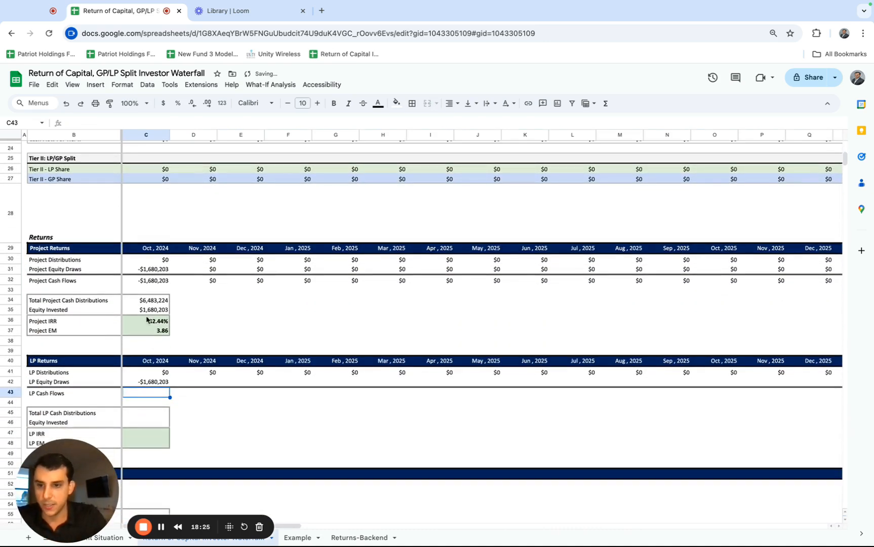
{"action": "left_click", "coordinate": [158, 382]}
{"action": "key", "text": "super+shift+Right"}
{"action": "key", "text": "super+r"}
{"action": "scroll", "coordinate": [243, 440], "scroll_direction": "left", "scroll_amount": 20}
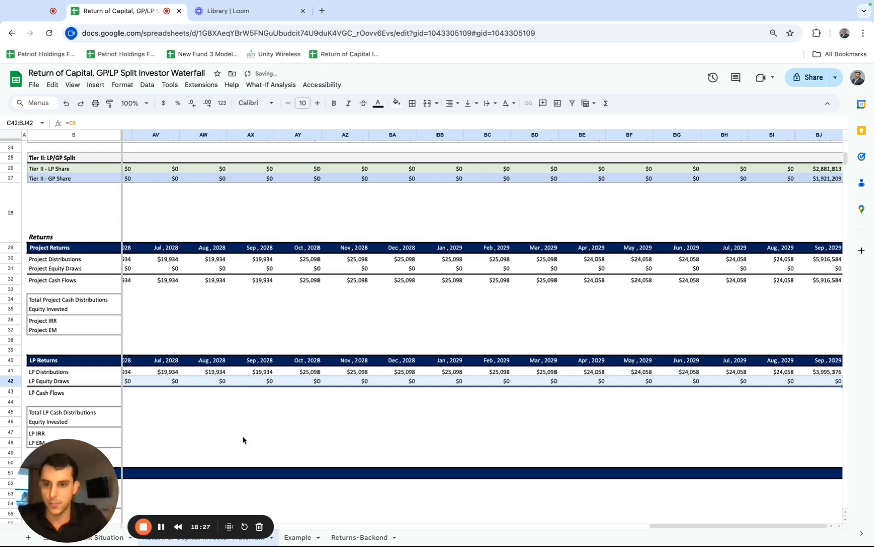
{"action": "scroll", "coordinate": [243, 440], "scroll_direction": "left", "scroll_amount": 10}
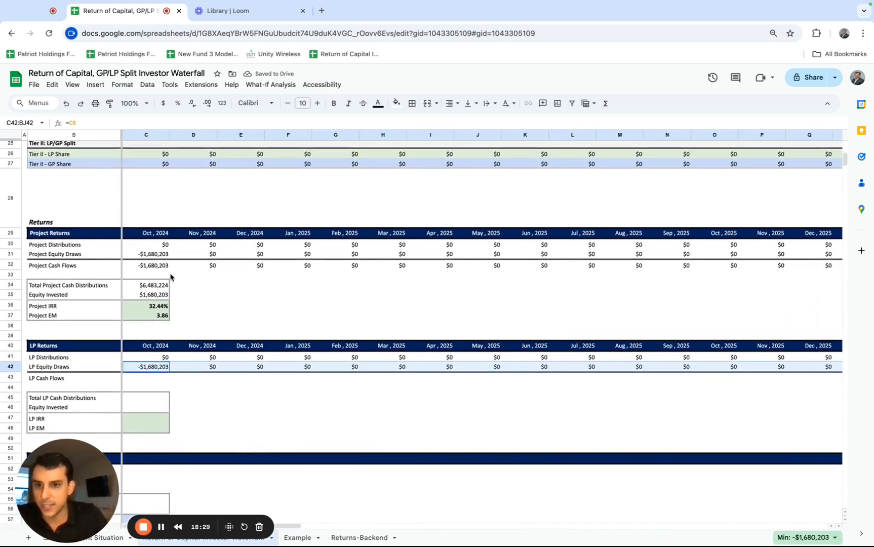
Calculate LP Cash Flows in C43 by copying the Project Cash Flows formula from C32, giving =C41+C42.
{"action": "left_click", "coordinate": [160, 267]}
{"action": "key", "text": "super+c"}
{"action": "left_click", "coordinate": [155, 378]}
{"action": "key", "text": "super+v"}
{"action": "double_click", "coordinate": [155, 379]}
{"action": "key", "text": "Escape"}
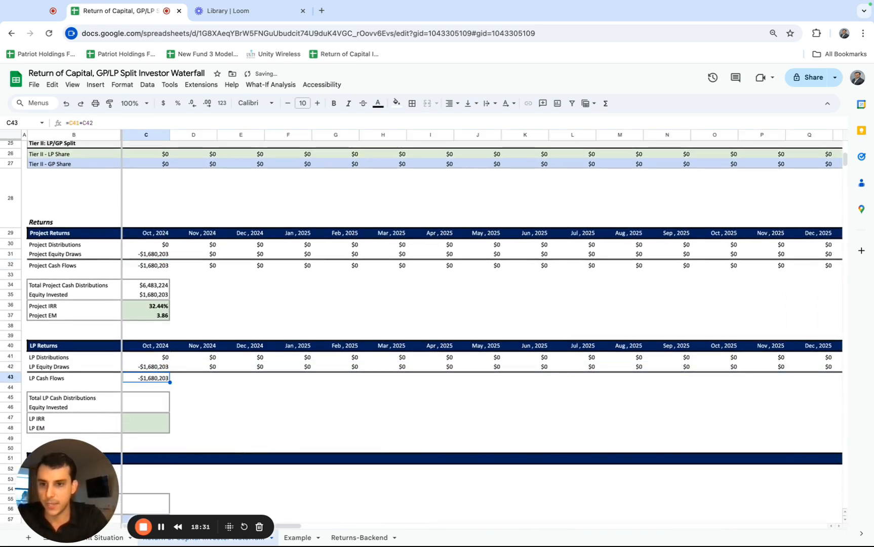
Fill the LP Cash Flows formula from C43 across every month through BJ43.
{"action": "key", "text": "super+shift+Right"}
{"action": "key", "text": "super+r"}
{"action": "scroll", "coordinate": [431, 304], "scroll_direction": "left", "scroll_amount": 10}
{"action": "scroll", "coordinate": [430, 329], "scroll_direction": "left", "scroll_amount": 15}
Copy the project summary formulas in C34:C37 into the LP summary cells C45:C48.
{"action": "left_click", "coordinate": [134, 397]}
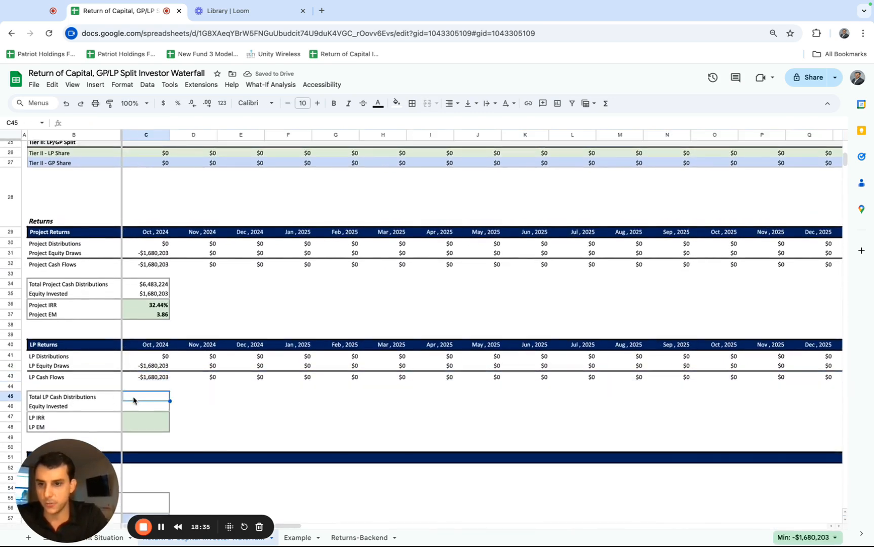
{"action": "left_click", "coordinate": [147, 287]}
{"action": "left_click_drag", "start_coordinate": [146, 287], "coordinate": [147, 317]}
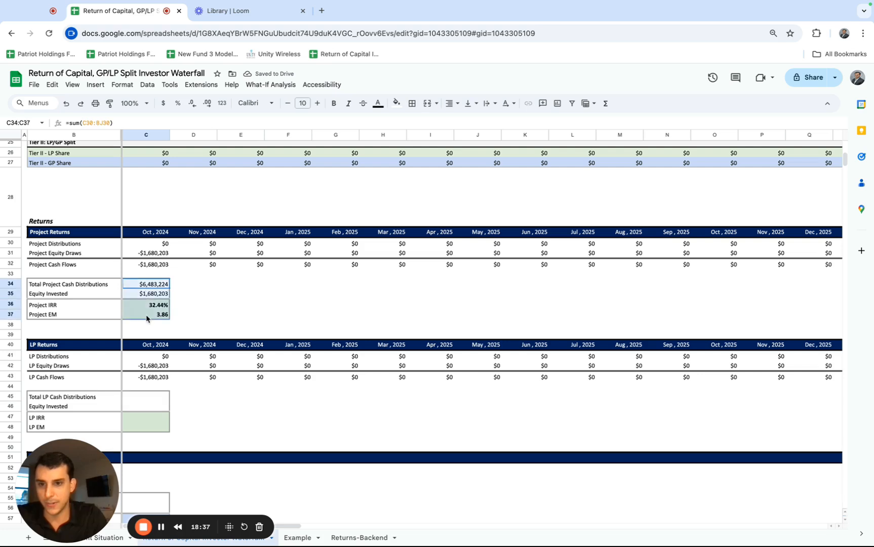
{"action": "key", "text": "super+c"}
{"action": "left_click", "coordinate": [142, 398]}
{"action": "key", "text": "super+v"}
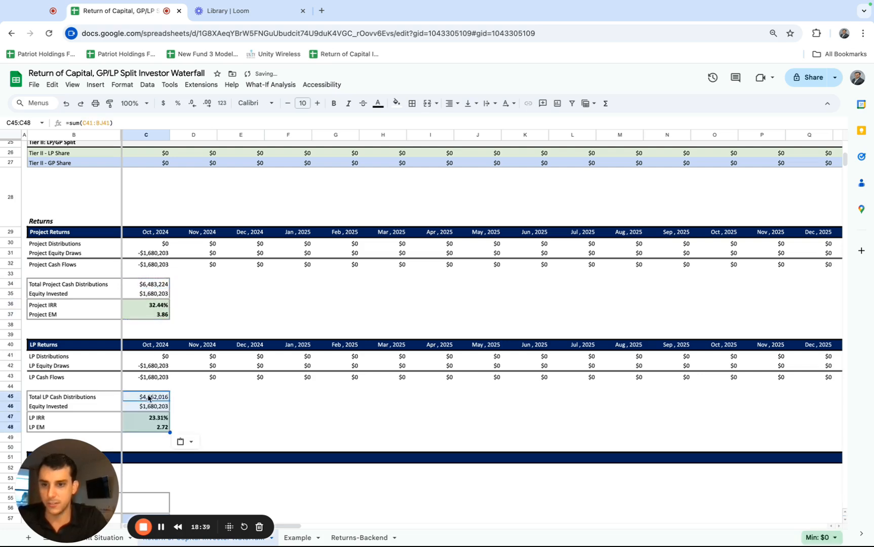
Check the ranges used by the copied LP formulas for total distributions, equity invested, IRR and EM in C45:C48.
{"action": "double_click", "coordinate": [147, 397]}
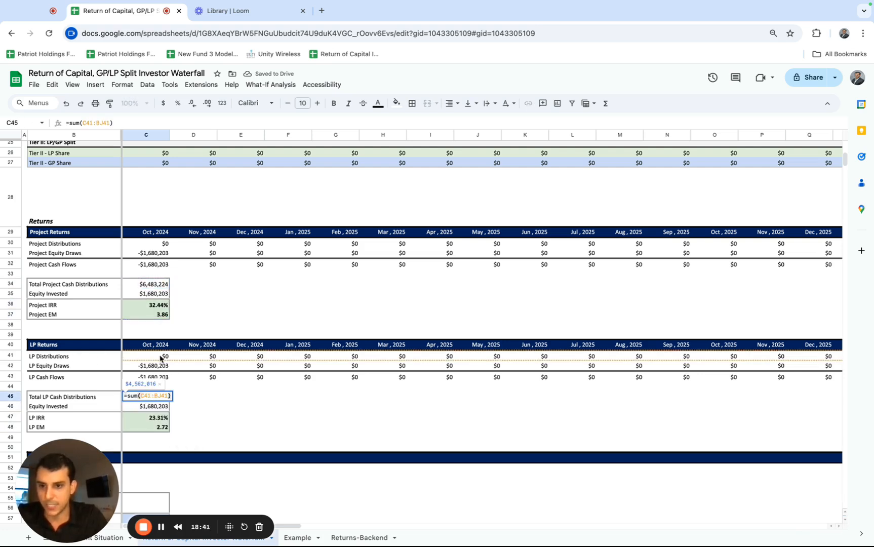
{"action": "key", "text": "Return"}
{"action": "key", "text": "Return"}
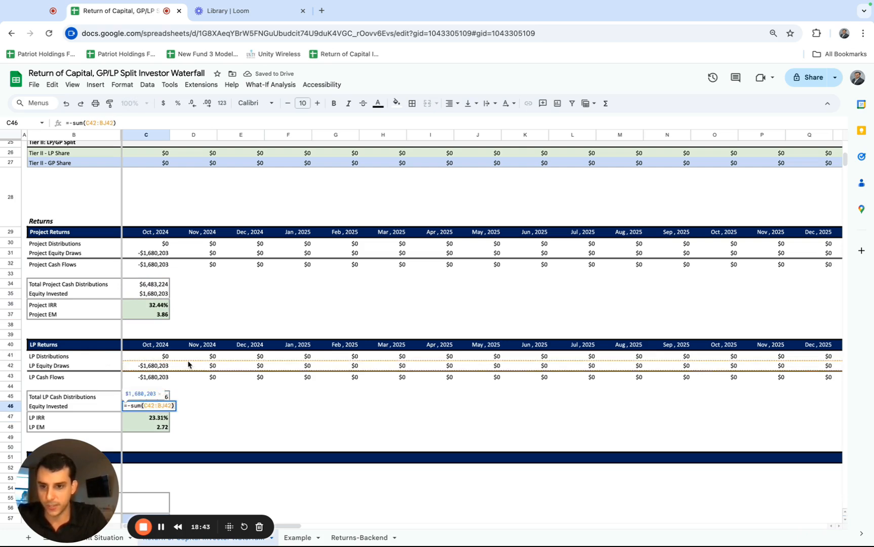
{"action": "key", "text": "Escape"}
{"action": "double_click", "coordinate": [155, 418]}
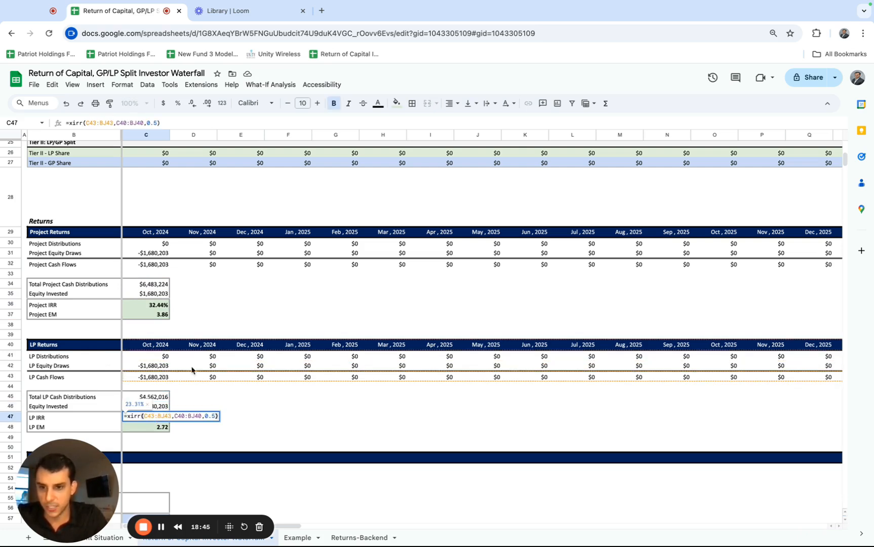
{"action": "key", "text": "Return"}
{"action": "key", "text": "Return"}
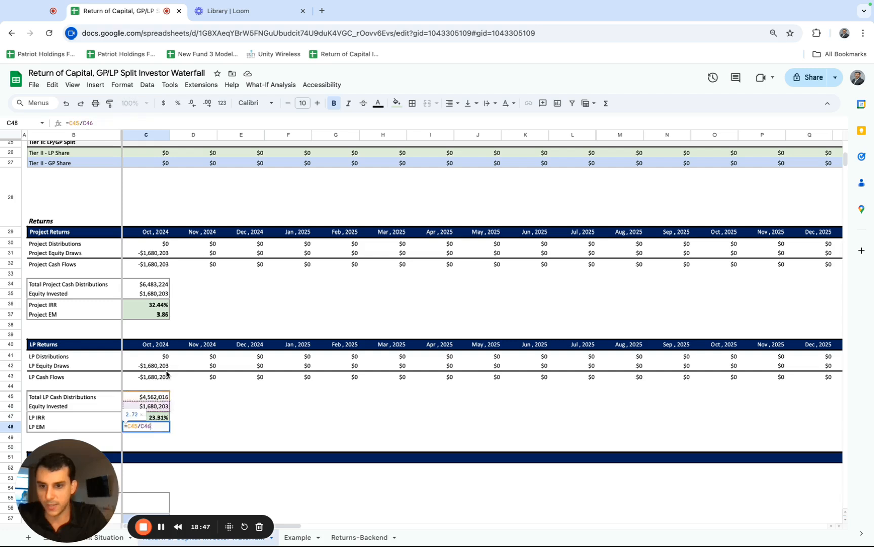
{"action": "key", "text": "Escape"}
Compare the Project Returns block with the LP Returns block, including the IRR and EM of each.
{"action": "left_click_drag", "start_coordinate": [157, 286], "coordinate": [156, 309]}
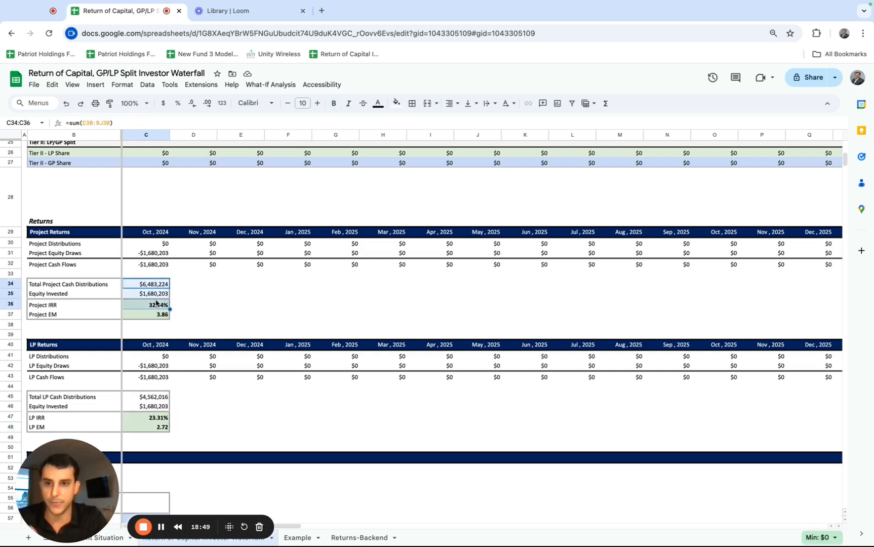
{"action": "left_click_drag", "start_coordinate": [156, 238], "coordinate": [156, 307]}
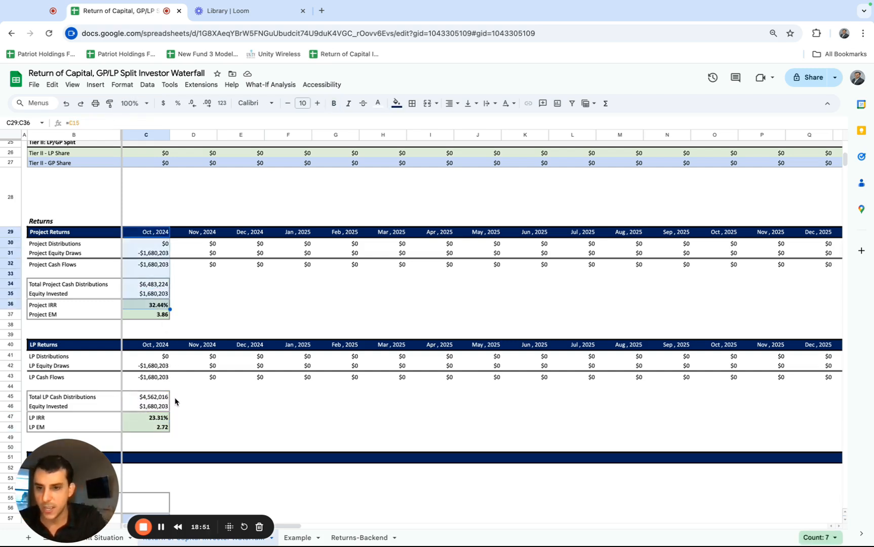
{"action": "left_click_drag", "start_coordinate": [57, 344], "coordinate": [154, 418]}
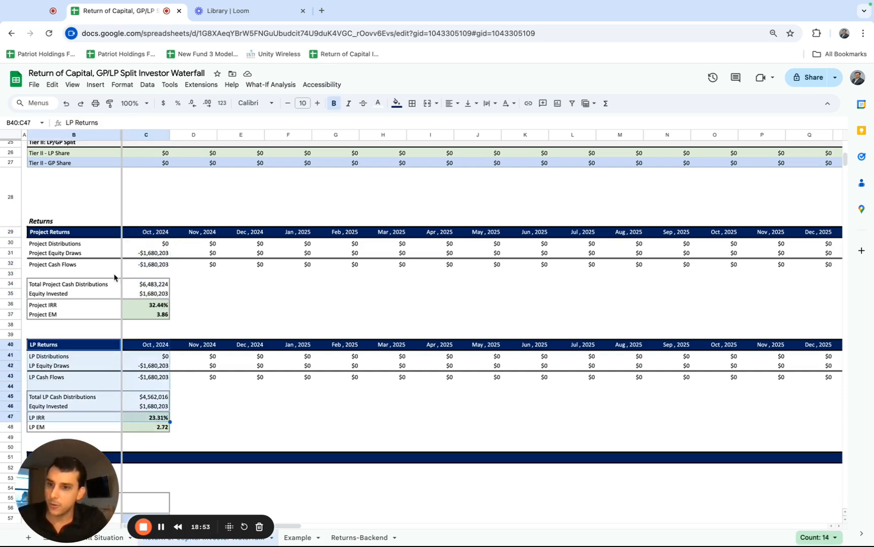
{"action": "left_click_drag", "start_coordinate": [68, 235], "coordinate": [151, 315]}
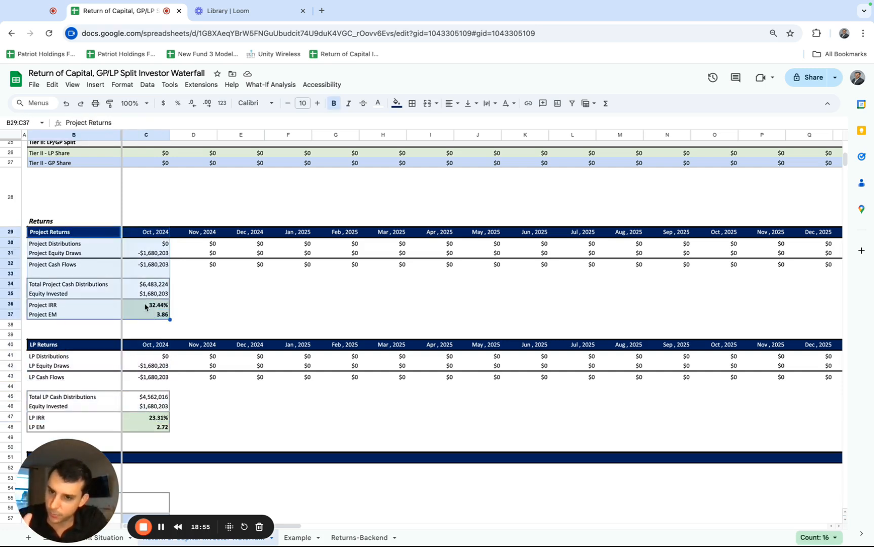
{"action": "left_click", "coordinate": [145, 306]}
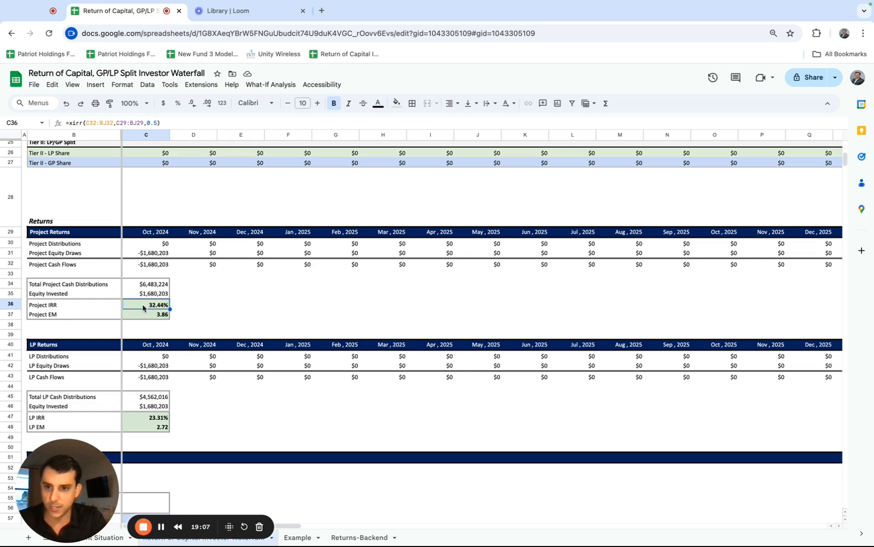
{"action": "scroll", "coordinate": [143, 308], "scroll_direction": "down", "scroll_amount": 1}
{"action": "left_click", "coordinate": [81, 322]}
{"action": "left_click", "coordinate": [160, 394]}
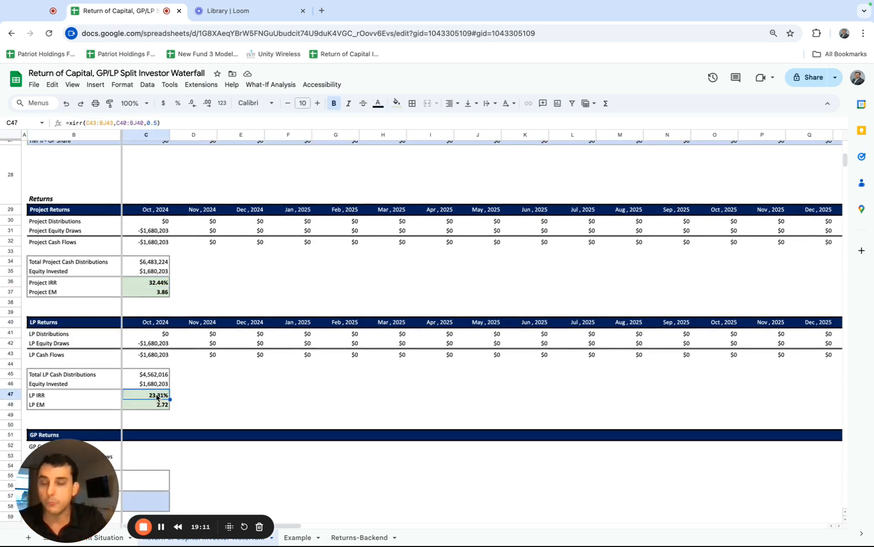
{"action": "left_click", "coordinate": [164, 405]}
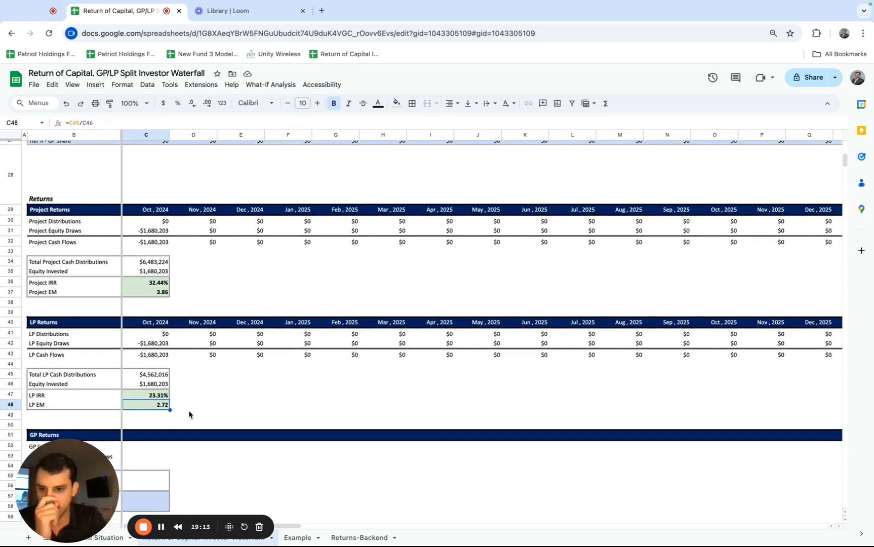
{"action": "scroll", "coordinate": [189, 414], "scroll_direction": "down", "scroll_amount": 1}
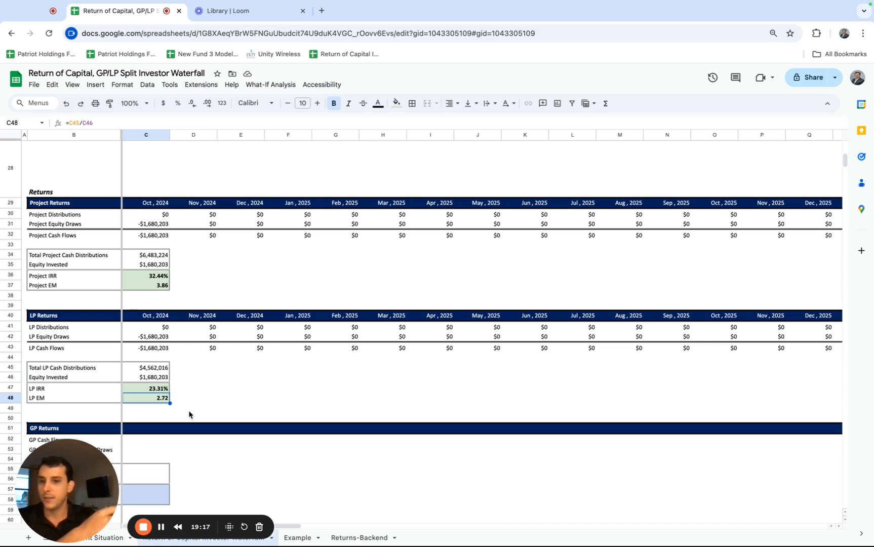
{"action": "scroll", "coordinate": [189, 414], "scroll_direction": "down", "scroll_amount": 3}
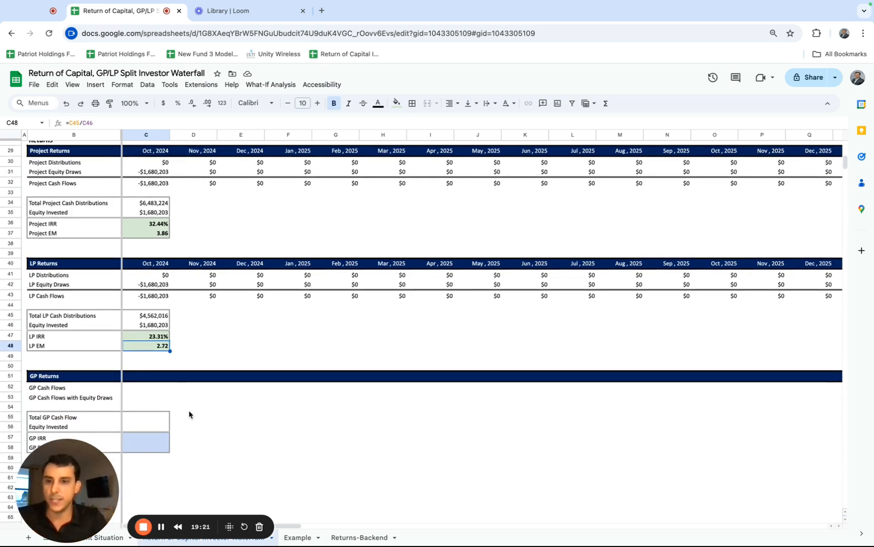
Link GP Cash Flows in C52 to the Tier II GP Share with =C27.
{"action": "left_click", "coordinate": [143, 389]}
{"action": "scroll", "coordinate": [144, 392], "scroll_direction": "down", "scroll_amount": 1}
{"action": "scroll", "coordinate": [143, 391], "scroll_direction": "down", "scroll_amount": 1}
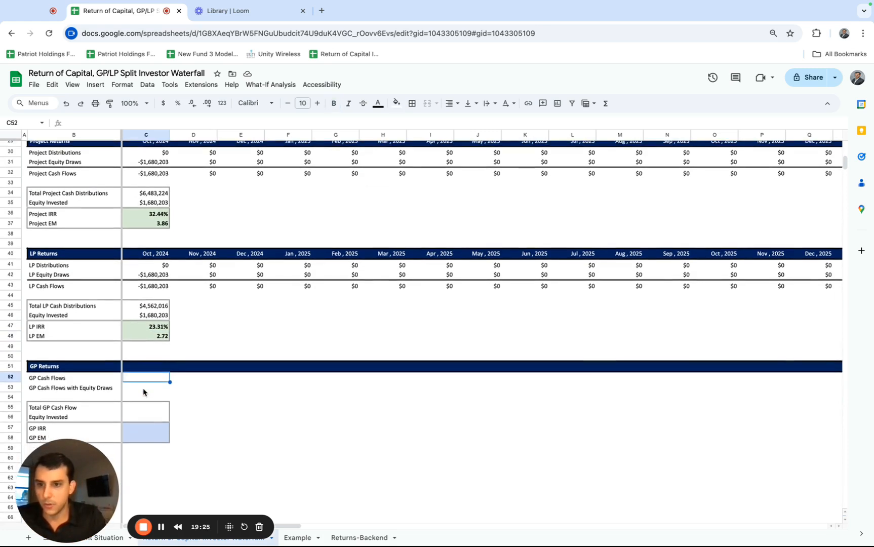
{"action": "left_click", "coordinate": [73, 275]}
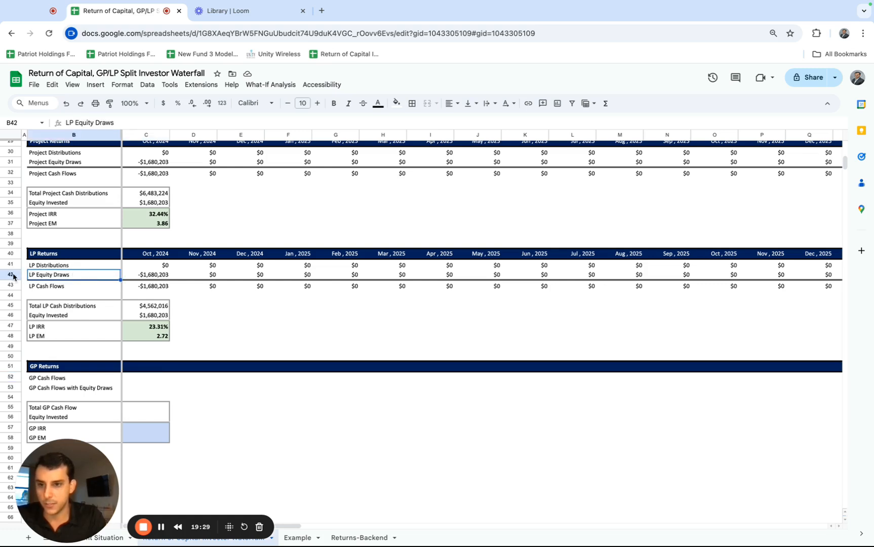
{"action": "left_click", "coordinate": [152, 380]}
{"action": "type", "text": "="}
{"action": "scroll", "coordinate": [177, 336], "scroll_direction": "up", "scroll_amount": 5}
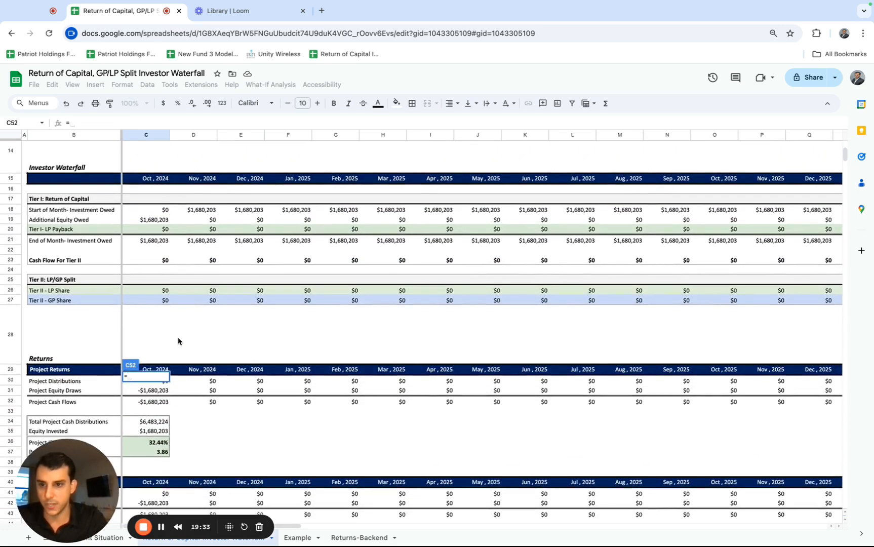
{"action": "scroll", "coordinate": [178, 337], "scroll_direction": "up", "scroll_amount": 1}
{"action": "left_click", "coordinate": [154, 324]}
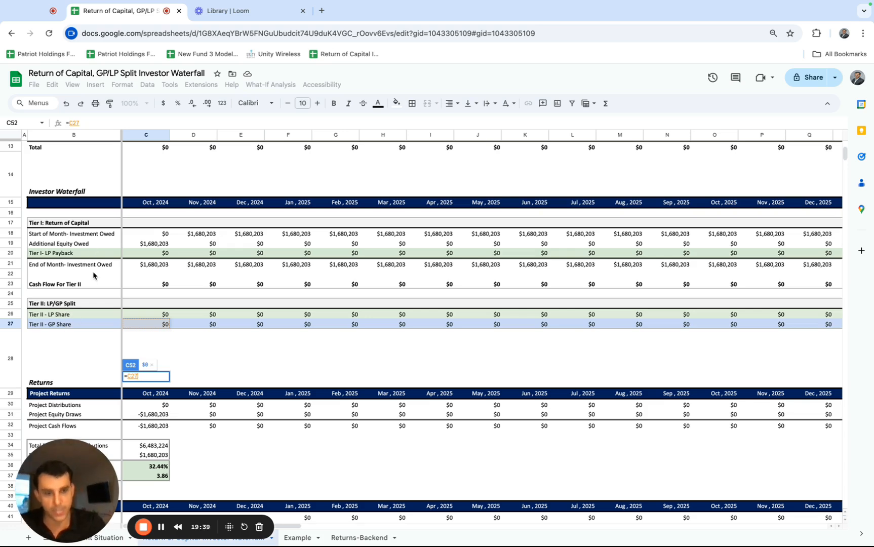
{"action": "key", "text": "Return"}
Fill the GP Cash Flows link from C52 across every month through BJ52.
{"action": "scroll", "coordinate": [126, 394], "scroll_direction": "down", "scroll_amount": 3}
{"action": "left_click", "coordinate": [144, 386]}
{"action": "key", "text": "ctrl+shift+Right"}
{"action": "key", "text": "ctrl+r"}
{"action": "scroll", "coordinate": [286, 428], "scroll_direction": "left", "scroll_amount": 15}
{"action": "scroll", "coordinate": [286, 428], "scroll_direction": "down", "scroll_amount": 1}
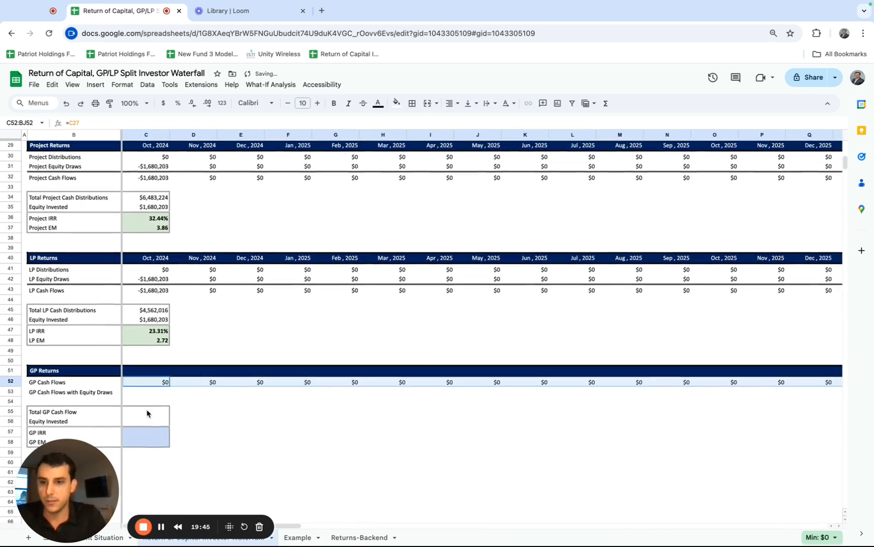
Calculate Total GP Cash Flow in C55 as the sum of all monthly GP cash flows, =sum(C52:BJ52).
{"action": "left_click", "coordinate": [149, 411]}
{"action": "type", "text": "=sum("}
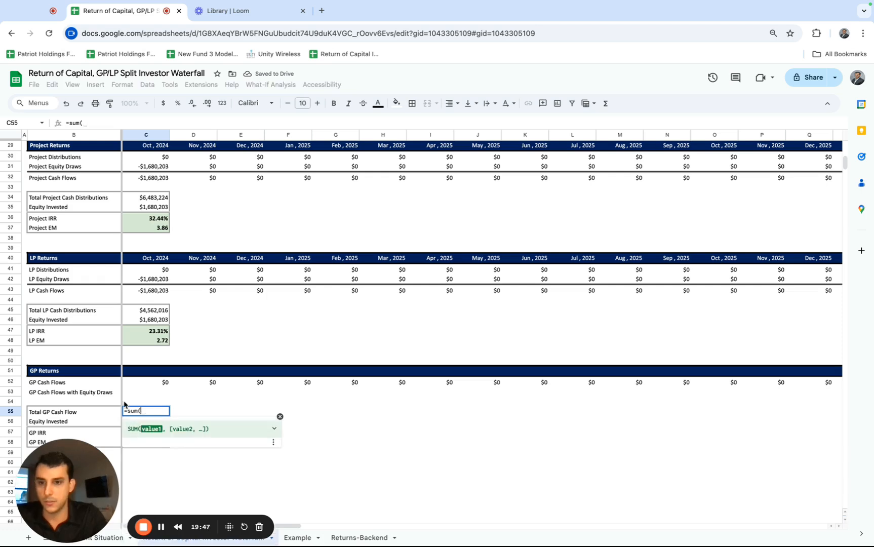
{"action": "left_click", "coordinate": [147, 384]}
{"action": "key", "text": "ctrl+shift+Right"}
{"action": "key", "text": "Return"}
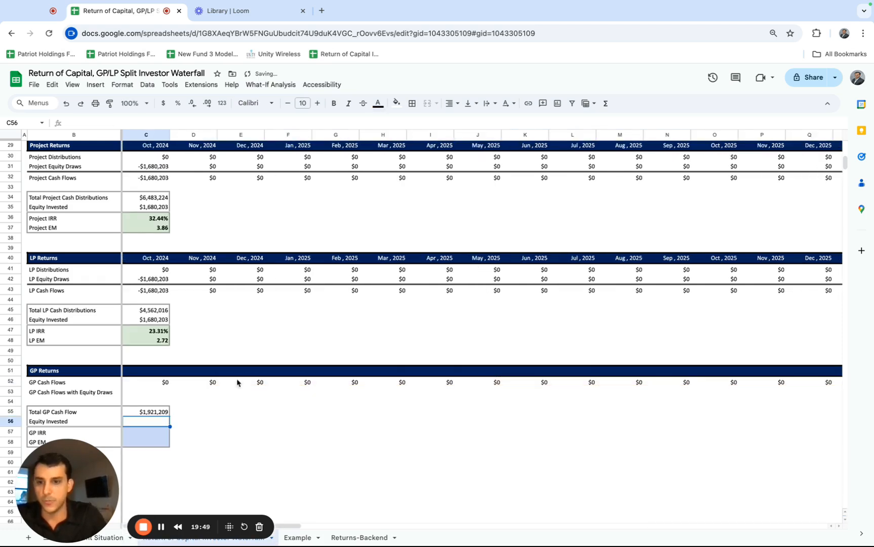
{"action": "left_click", "coordinate": [148, 411]}
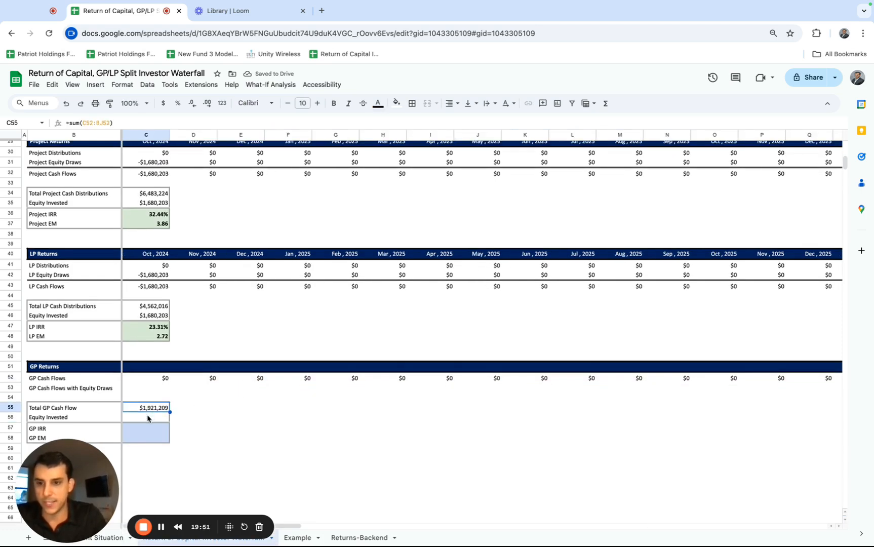
Set the GP Equity Invested in C56 to 0 and enter N/A for both GP IRR and GP EM.
{"action": "left_click", "coordinate": [149, 416]}
{"action": "type", "text": "0"}
{"action": "key", "text": "Return"}
{"action": "type", "text": "N"}
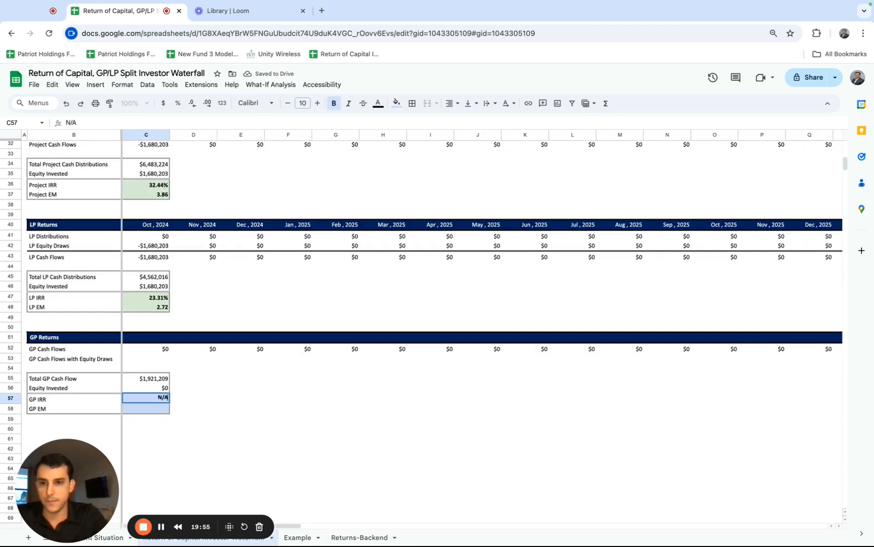
{"action": "type", "text": "/A"}
{"action": "key", "text": "Return"}
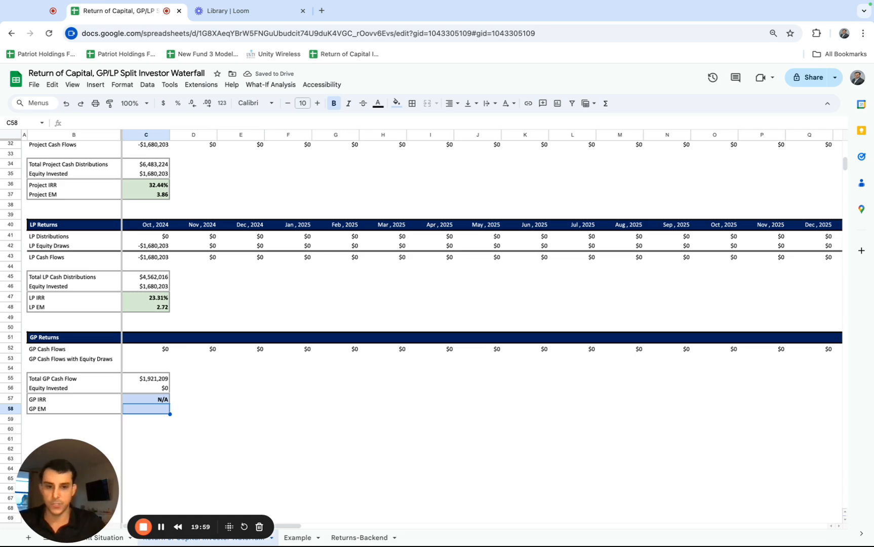
{"action": "key", "text": "ctrl+d"}
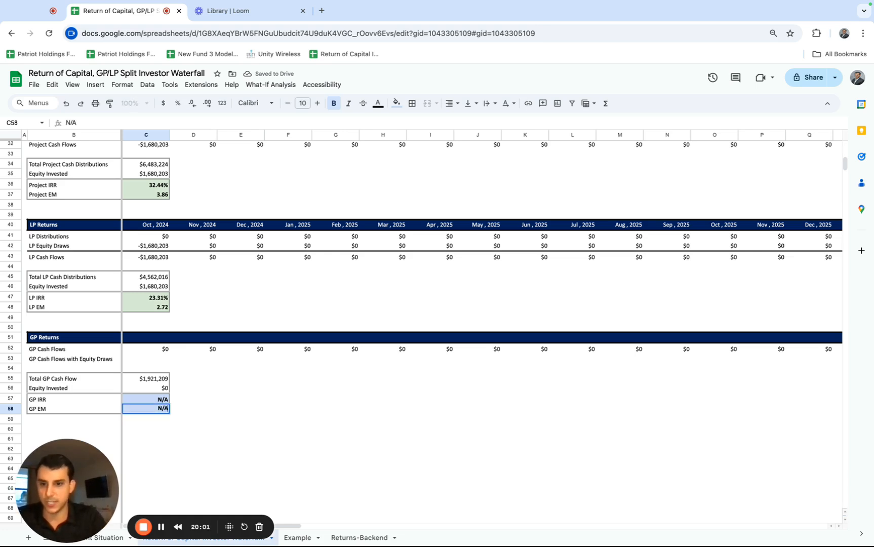
{"action": "key", "text": "Return"}
Add a check in C64 that sums Total GP Cash Flow (C55) and Total LP Cash Distributions (C45) for comparison with the project total.
{"action": "scroll", "coordinate": [198, 428], "scroll_direction": "up", "scroll_amount": 5}
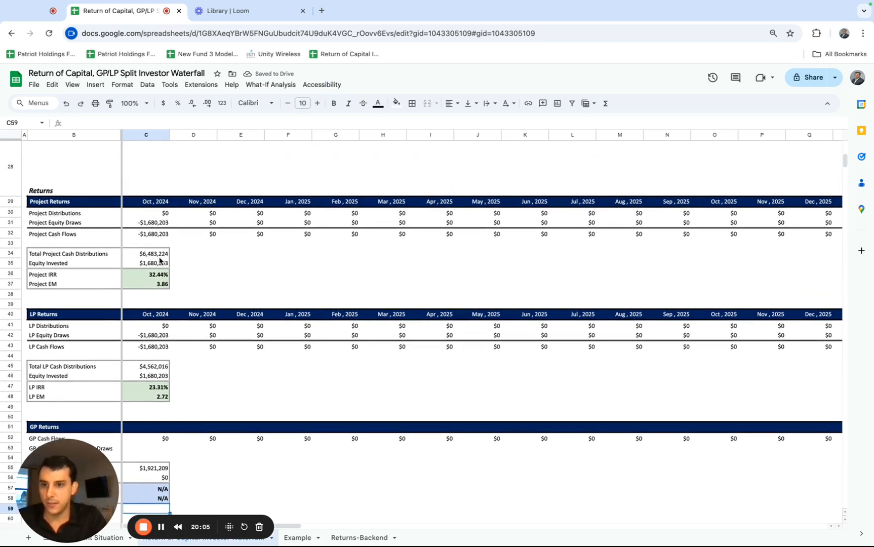
{"action": "left_click", "coordinate": [154, 254]}
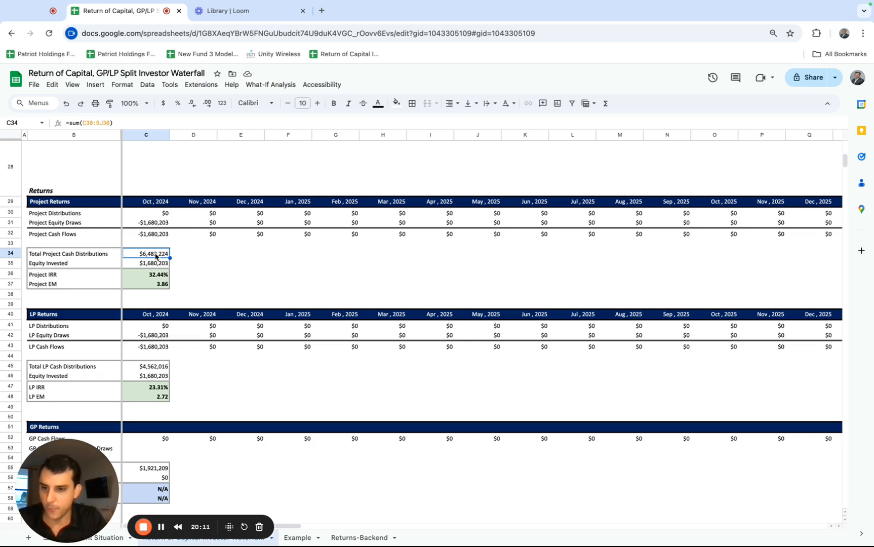
{"action": "scroll", "coordinate": [154, 259], "scroll_direction": "down", "scroll_amount": 2}
{"action": "left_click", "coordinate": [151, 320]}
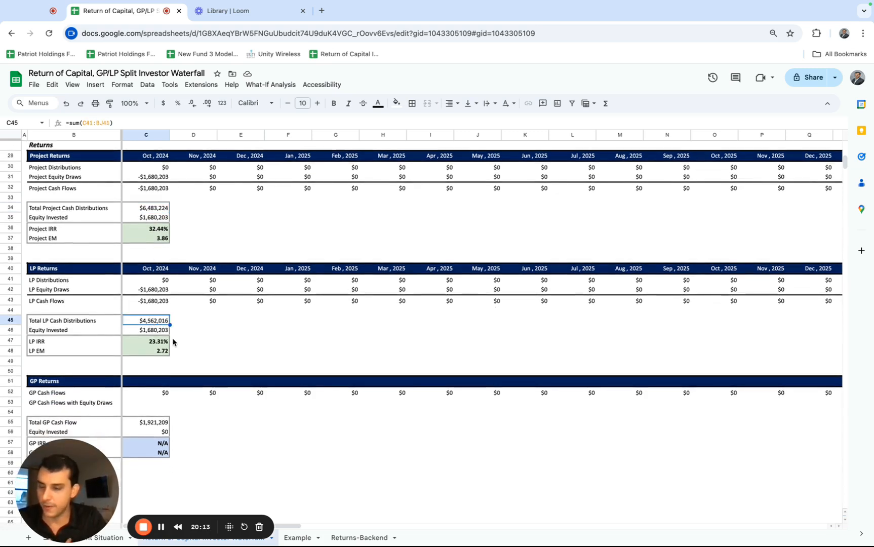
{"action": "left_click", "coordinate": [155, 422]}
{"action": "scroll", "coordinate": [154, 435], "scroll_direction": "down", "scroll_amount": 3}
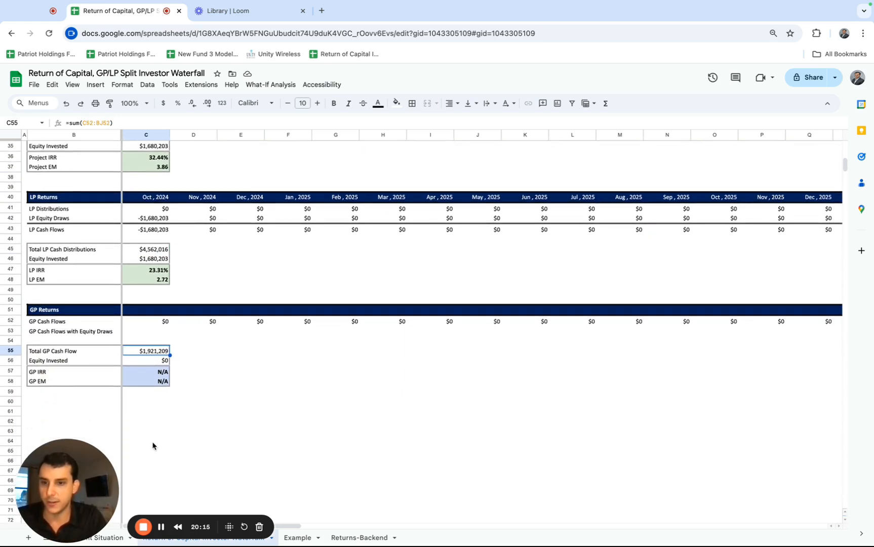
{"action": "left_click", "coordinate": [151, 441]}
{"action": "type", "text": "="}
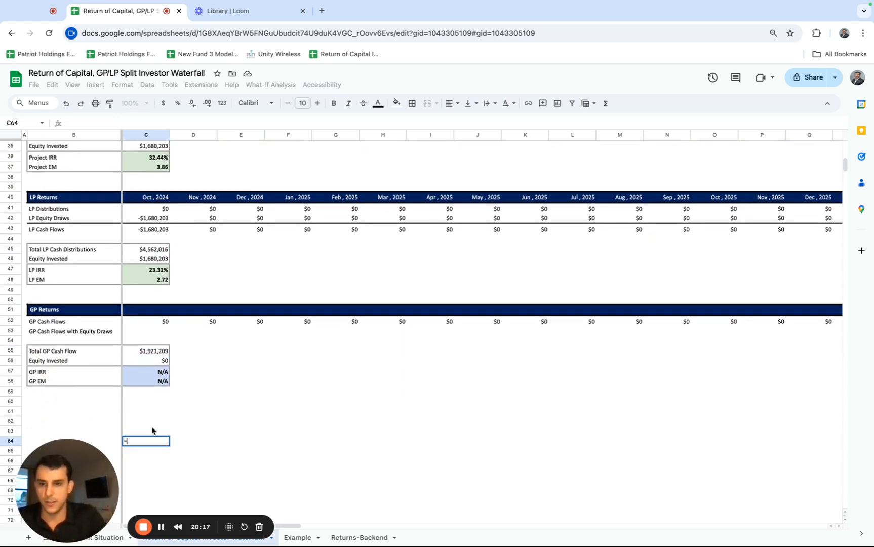
{"action": "left_click", "coordinate": [154, 352]}
{"action": "left_click", "coordinate": [145, 249]}
{"action": "key", "text": "Return"}
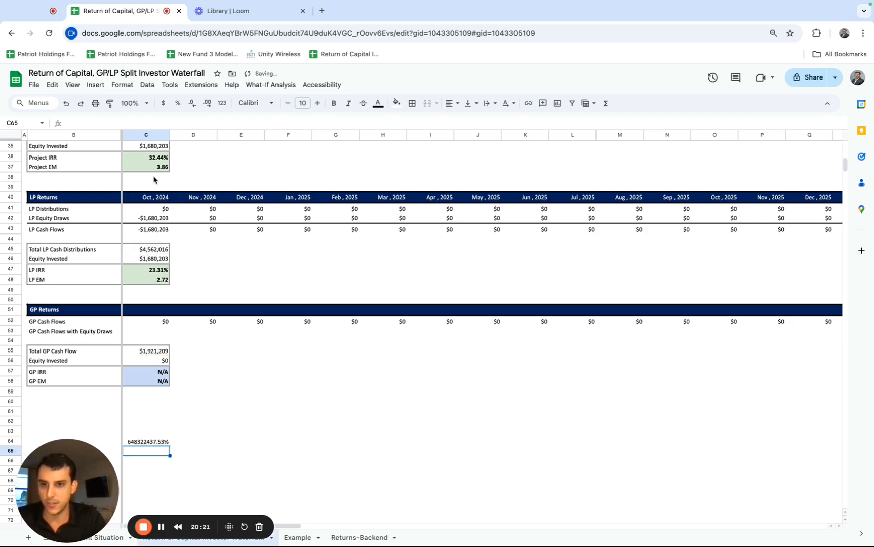
Copy the currency formatting of Total LP Cash Distributions (C45) onto the check sum in C64.
{"action": "left_click", "coordinate": [150, 249]}
{"action": "left_click", "coordinate": [107, 102]}
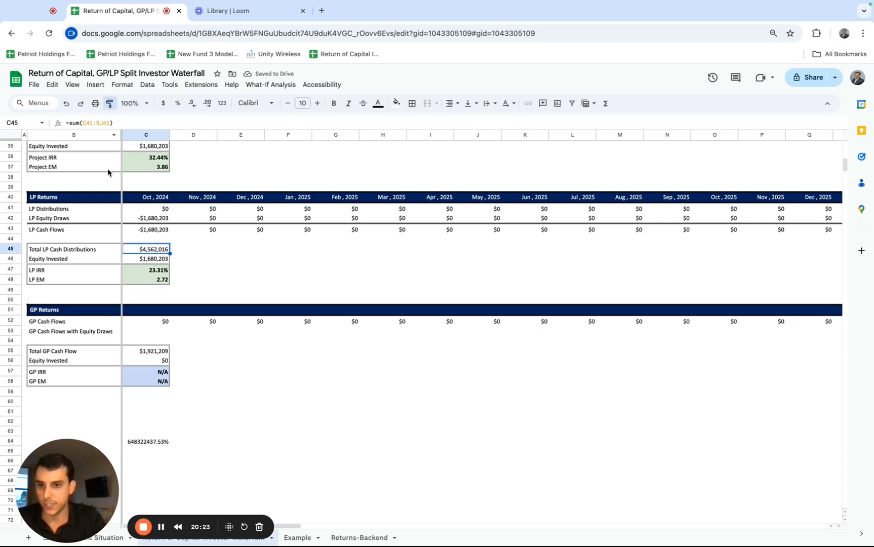
{"action": "left_click", "coordinate": [146, 443]}
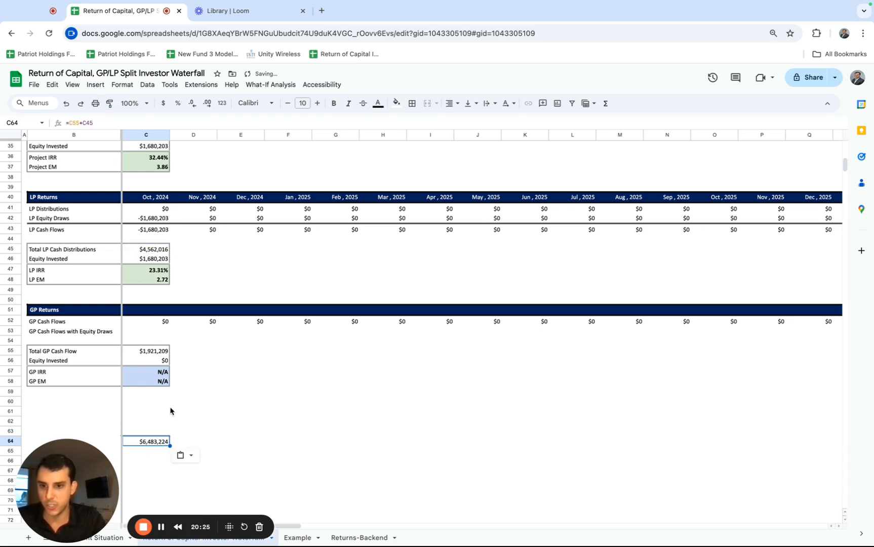
Compare the LP plus GP check sum in C64 with Total Project Cash Distributions in C34.
{"action": "scroll", "coordinate": [172, 410], "scroll_direction": "up", "scroll_amount": 3}
{"action": "scroll", "coordinate": [171, 410], "scroll_direction": "down", "scroll_amount": 2}
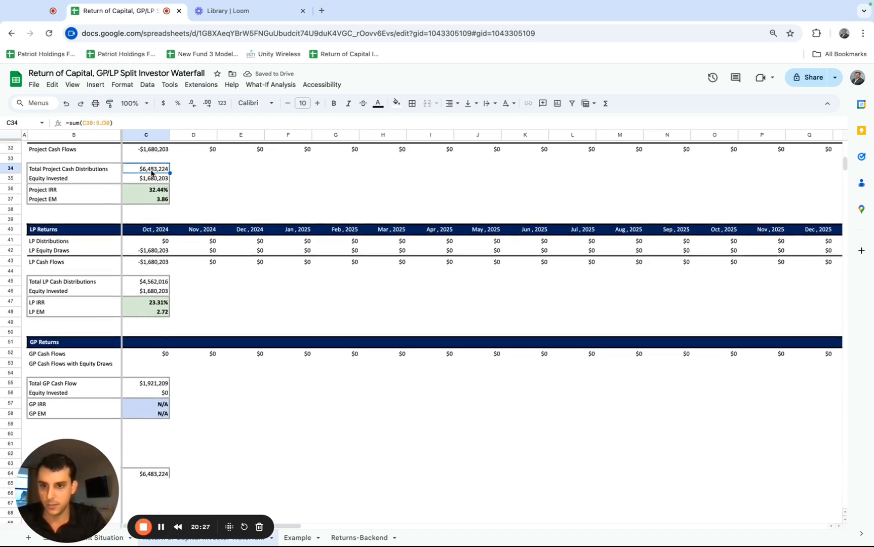
{"action": "scroll", "coordinate": [163, 400], "scroll_direction": "down", "scroll_amount": 1}
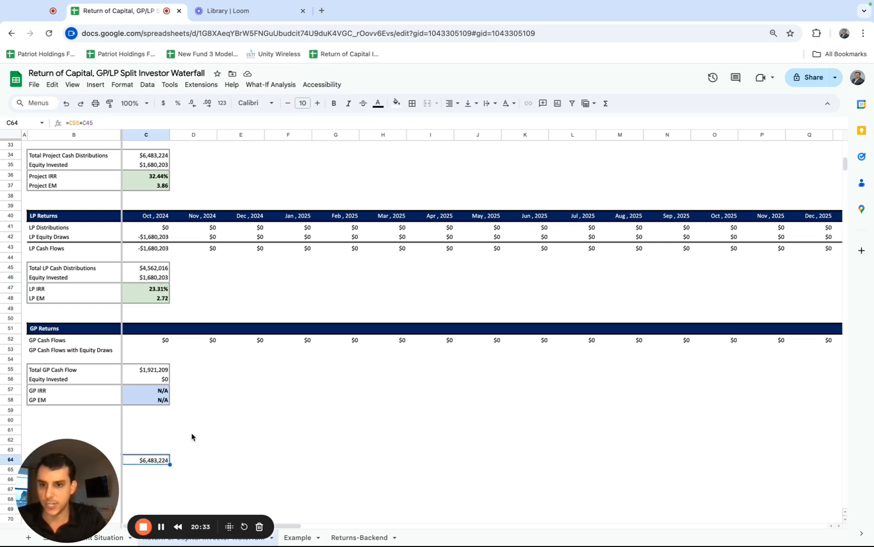
Review the Project Cash Flows section in rows 6 to 13 and the Tier I and Tier II labels in the Waterfall Structure.
{"action": "scroll", "coordinate": [191, 437], "scroll_direction": "up", "scroll_amount": 10}
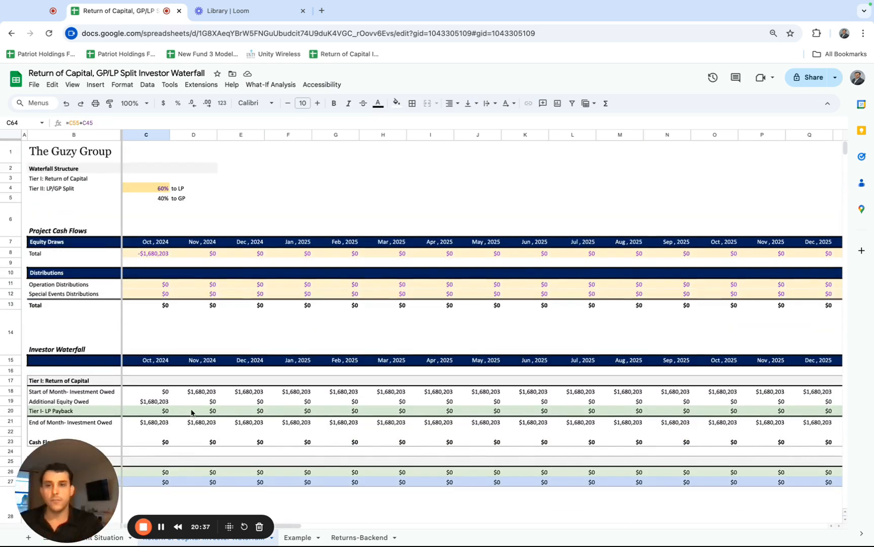
{"action": "left_click_drag", "start_coordinate": [13, 223], "coordinate": [12, 306]}
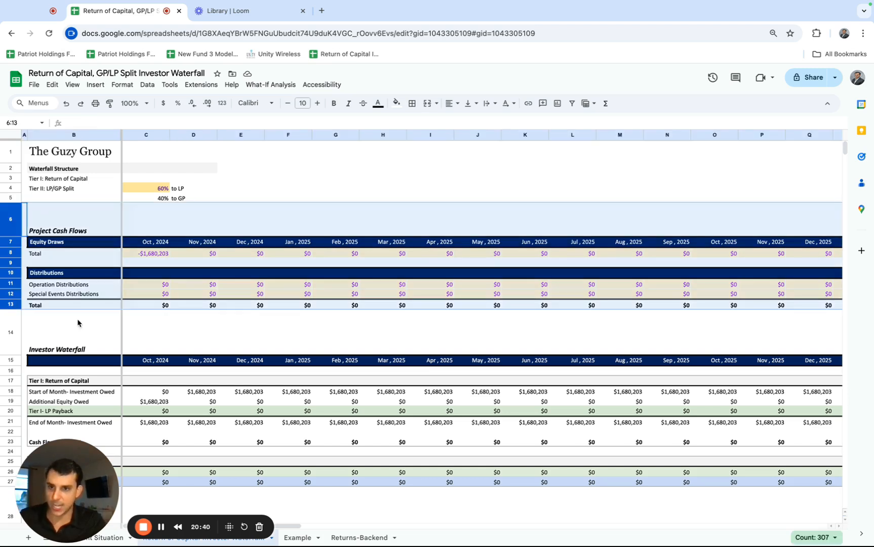
{"action": "left_click", "coordinate": [65, 180]}
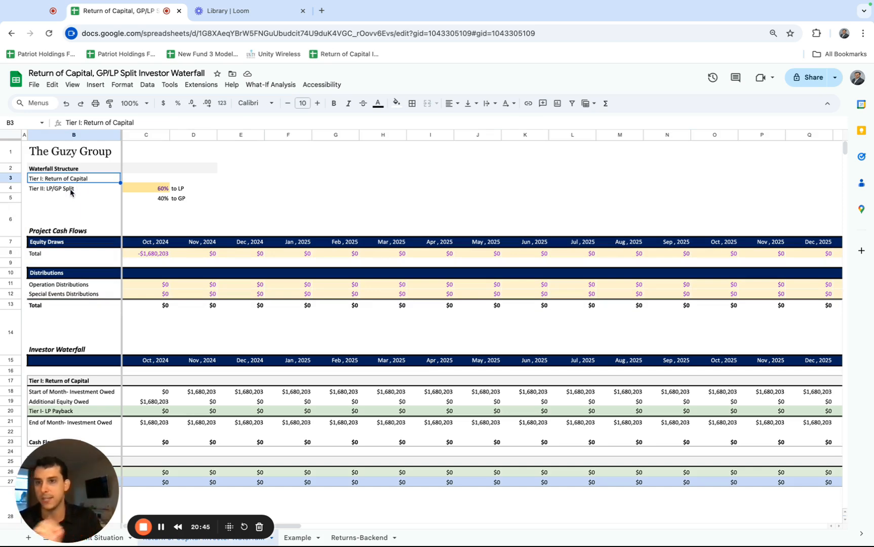
{"action": "left_click", "coordinate": [70, 191]}
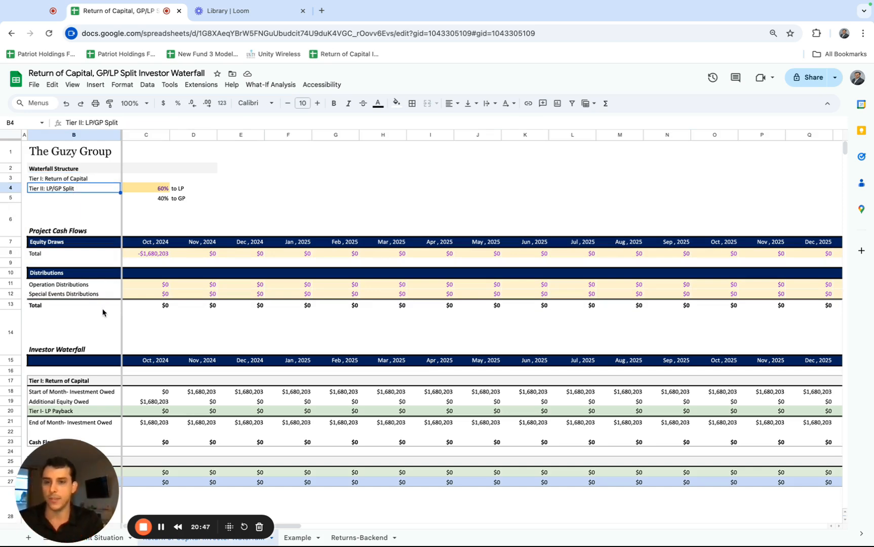
Review the Project IRR and EM in C36:C37, the LP IRR and EM in C47:C48, and the GP Returns section.
{"action": "scroll", "coordinate": [102, 313], "scroll_direction": "down", "scroll_amount": 4}
{"action": "scroll", "coordinate": [102, 312], "scroll_direction": "down", "scroll_amount": 4}
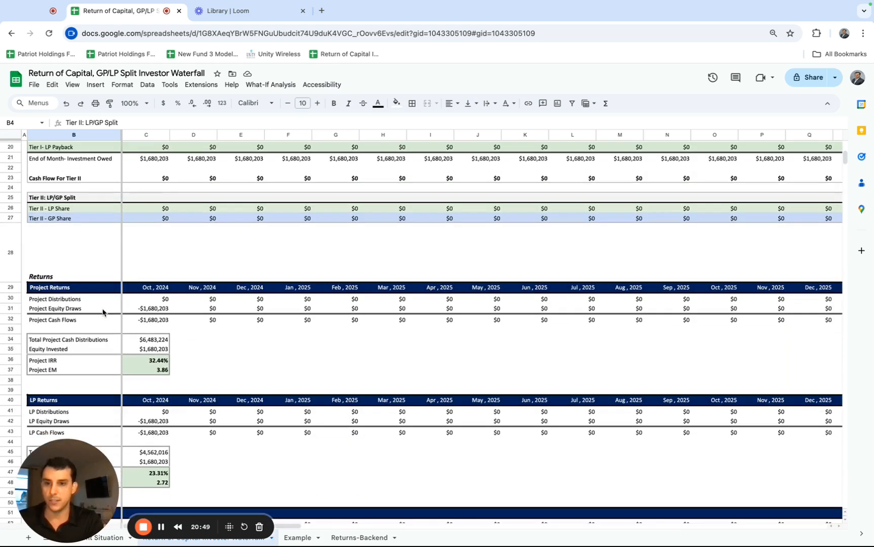
{"action": "scroll", "coordinate": [103, 312], "scroll_direction": "up", "scroll_amount": 1}
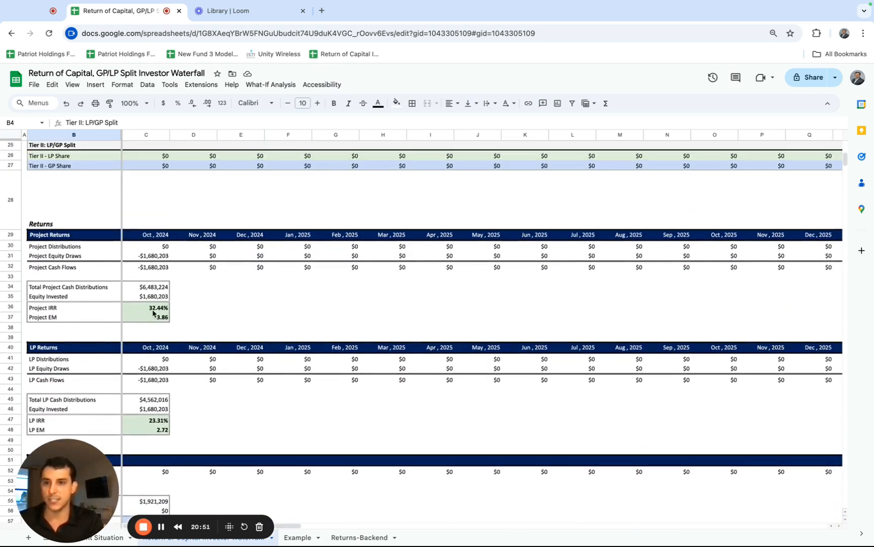
{"action": "left_click_drag", "start_coordinate": [155, 309], "coordinate": [155, 321]}
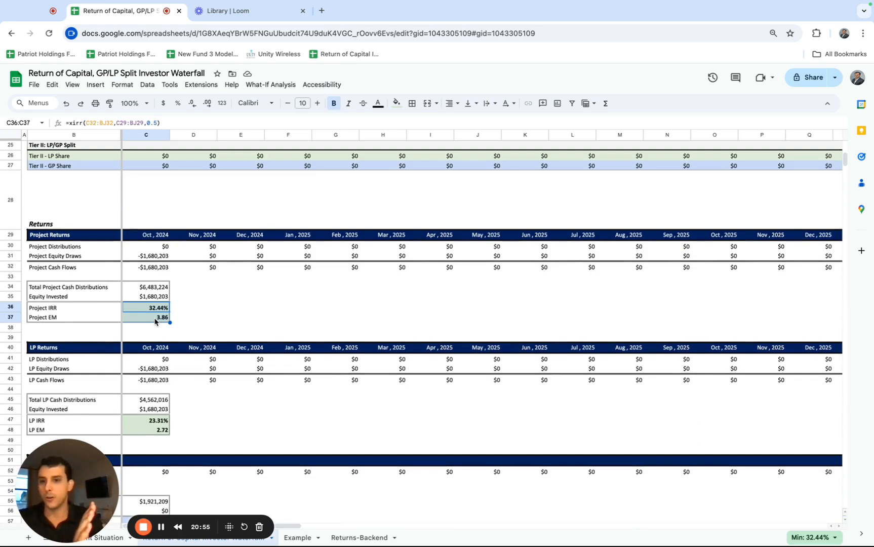
{"action": "scroll", "coordinate": [155, 355], "scroll_direction": "down", "scroll_amount": 1}
{"action": "left_click_drag", "start_coordinate": [152, 390], "coordinate": [153, 401]}
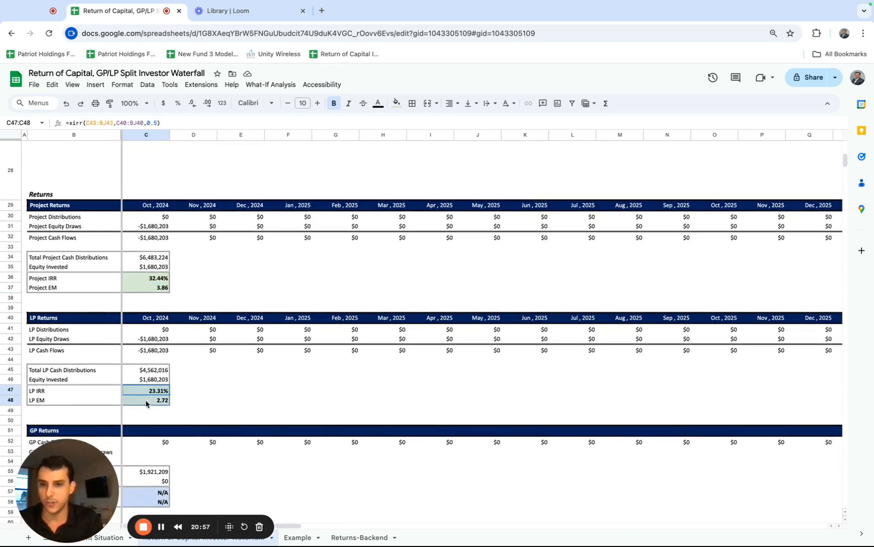
{"action": "scroll", "coordinate": [196, 405], "scroll_direction": "down", "scroll_amount": 3}
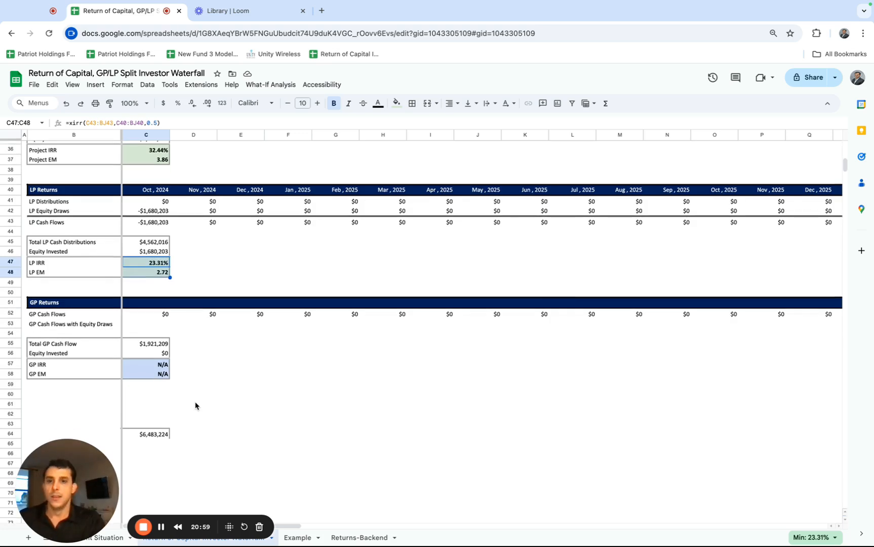